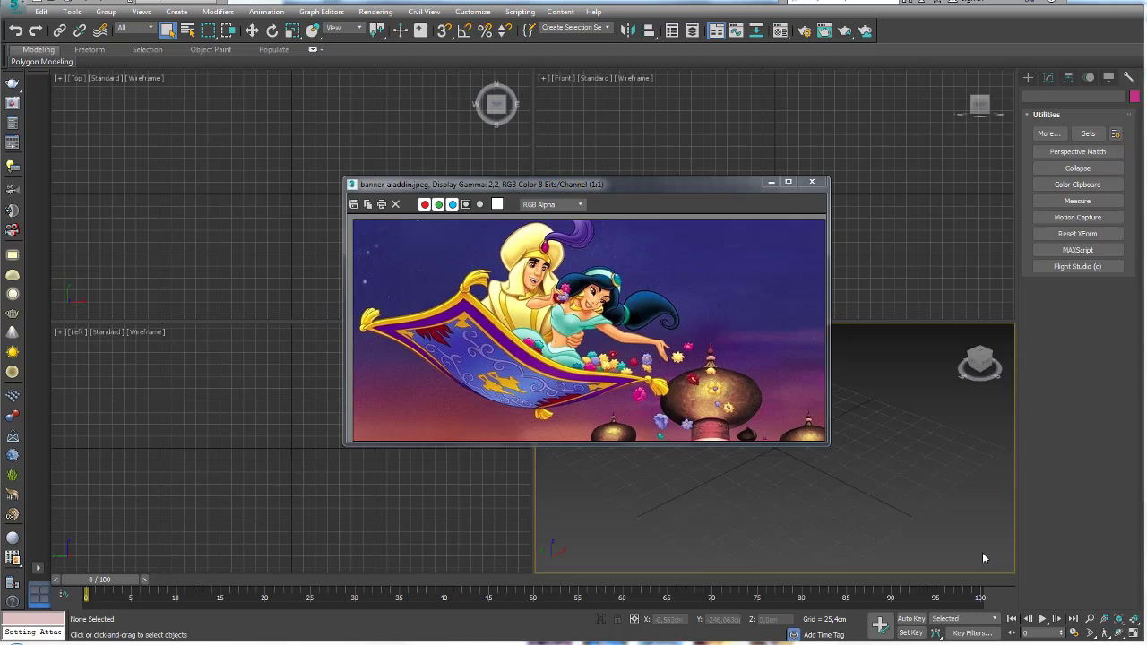
# - Minimize the banner-aladdin.jpeg reference image window to reveal the four empty viewports
pyautogui.click(769, 184)
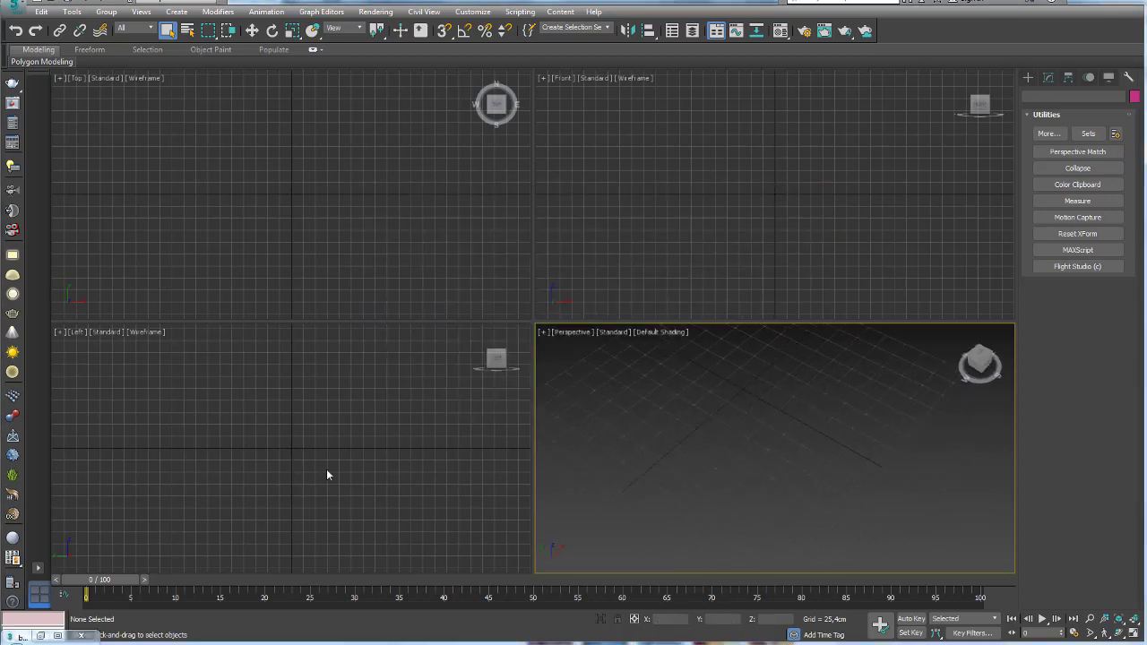
# - Open the carpet project folder and preview aladin-totem.jpg and banner-aladdin.jpeg in Photo Viewer
pyautogui.click(79, 584)
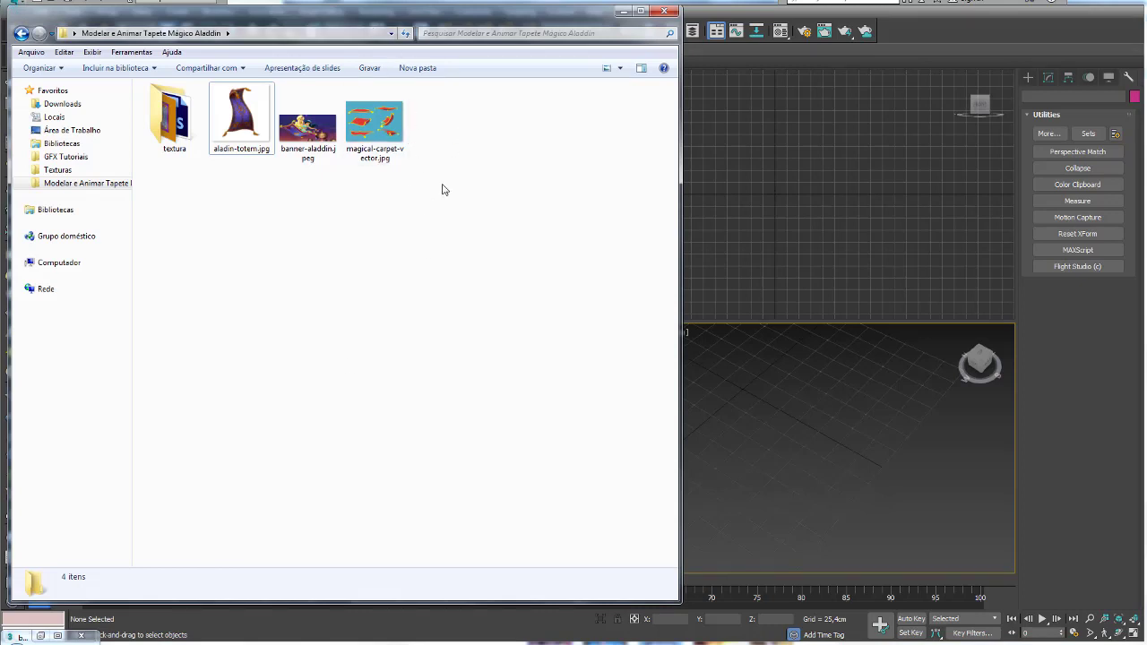
pyautogui.moveTo(482, 229); pyautogui.dragTo(234, 117)
pyautogui.click(317, 230)
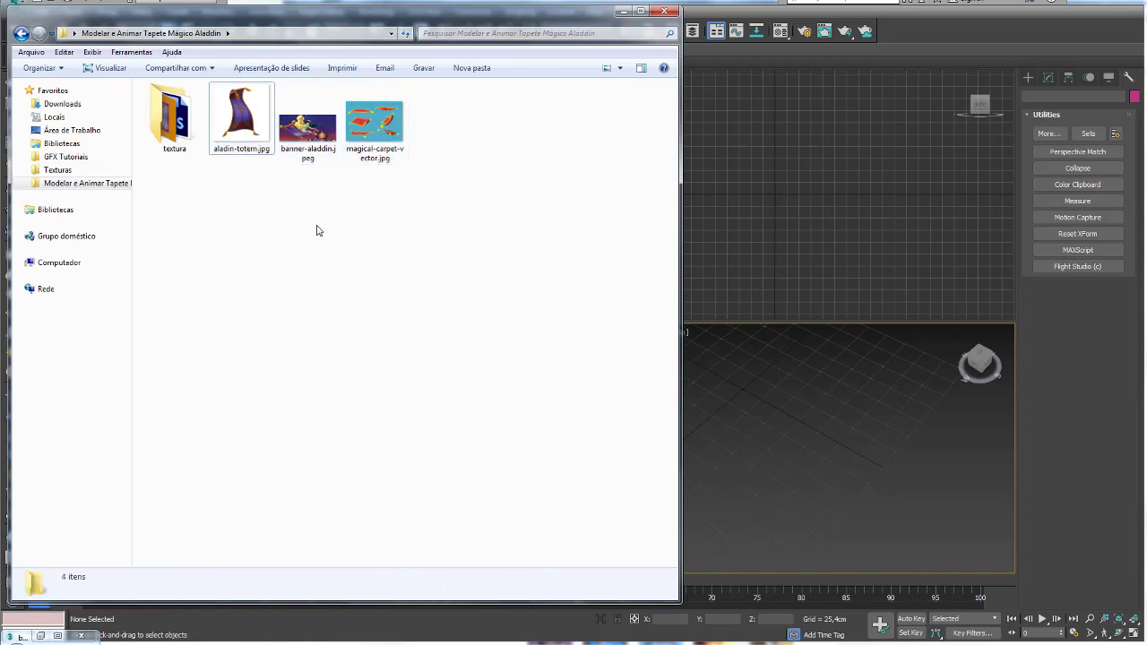
pyautogui.doubleClick(238, 117)
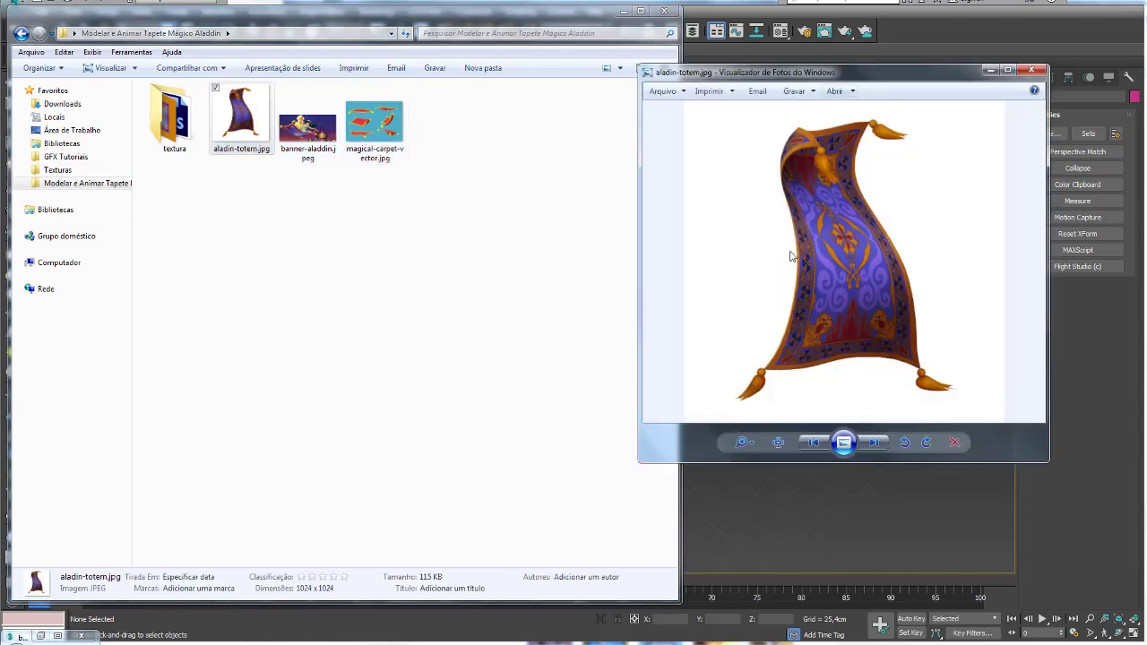
pyautogui.click(1032, 70)
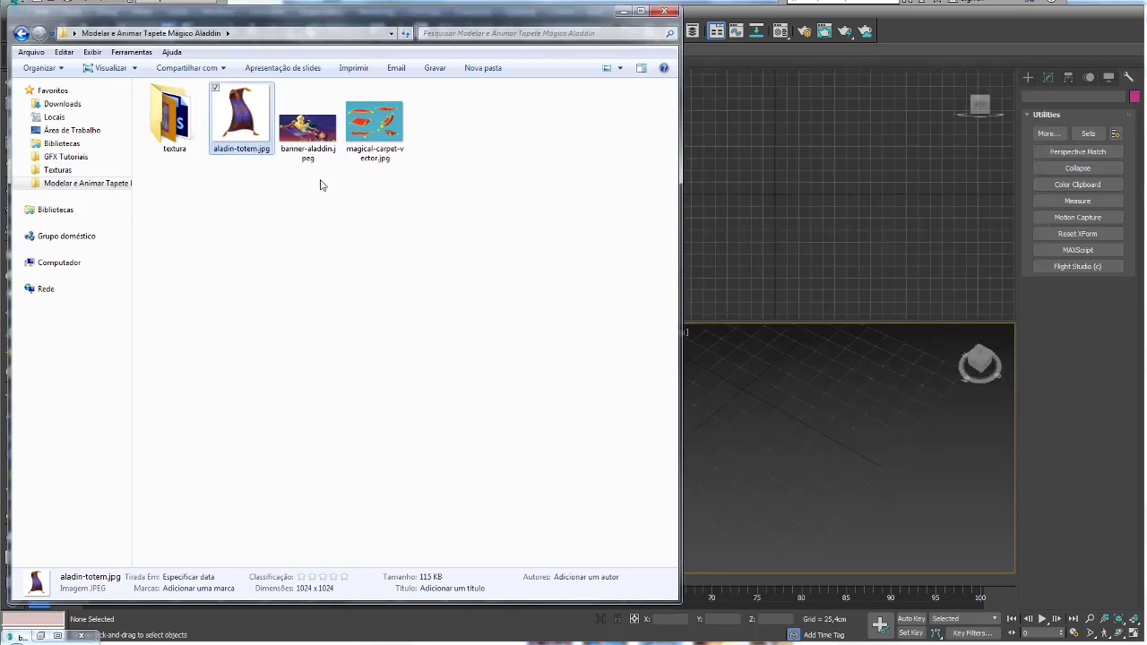
pyautogui.doubleClick(312, 134)
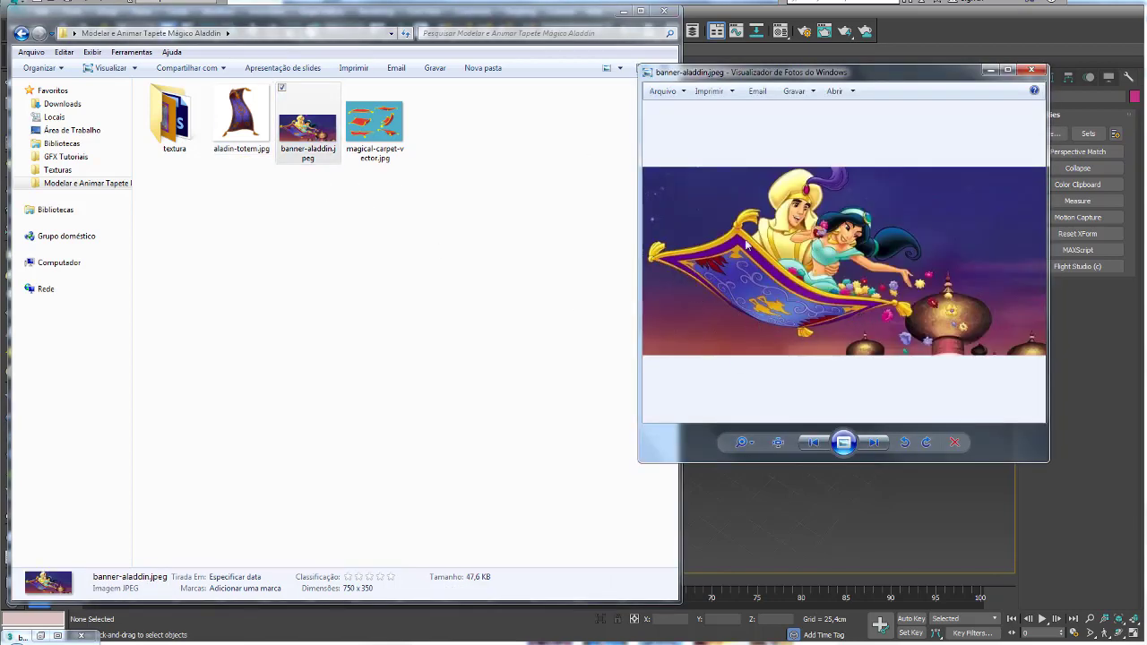
pyautogui.click(1032, 70)
# - In the textura folder, preview tapete.jpg, then open tapete.psd in Photoshop
pyautogui.doubleClick(164, 121)
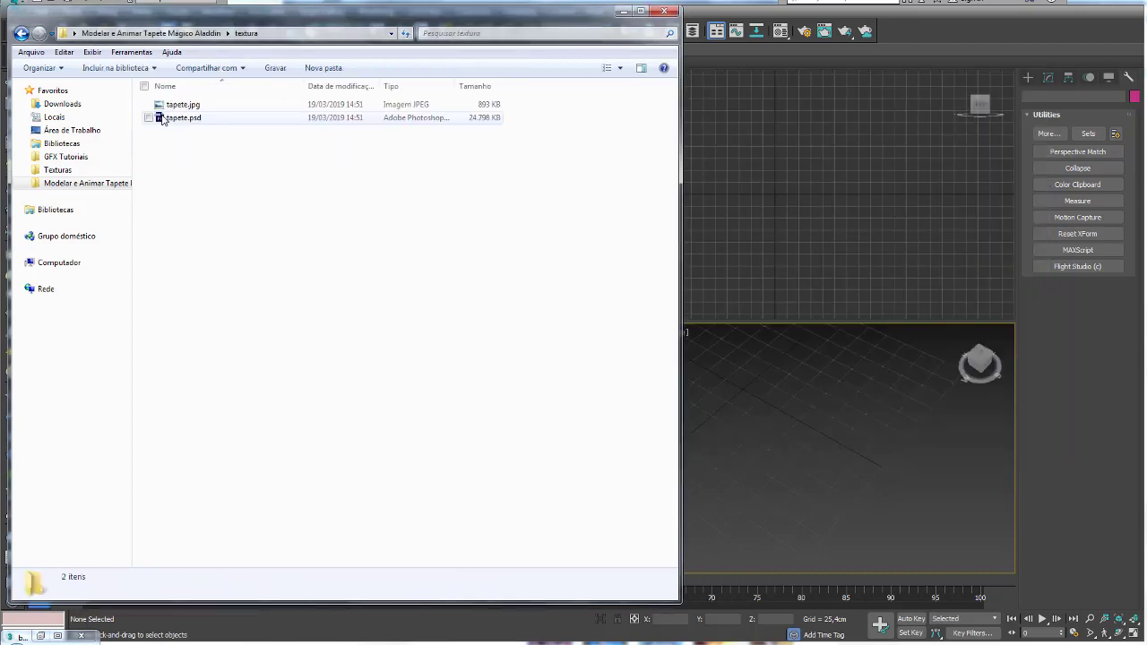
pyautogui.click(178, 106)
pyautogui.doubleClick(179, 106)
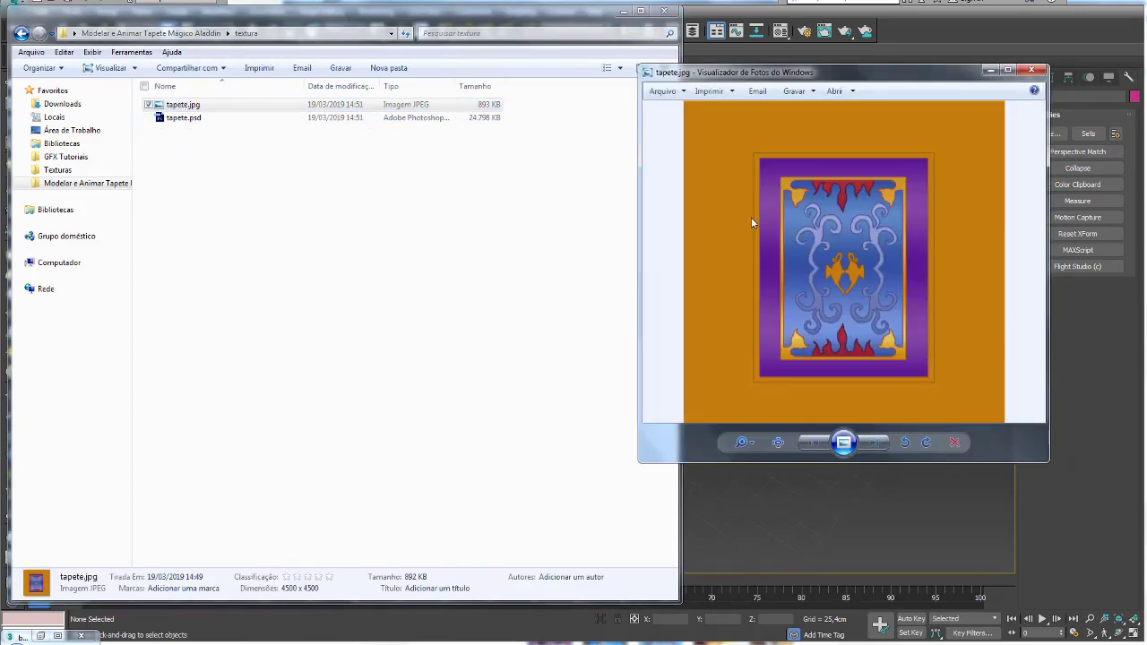
pyautogui.click(1038, 76)
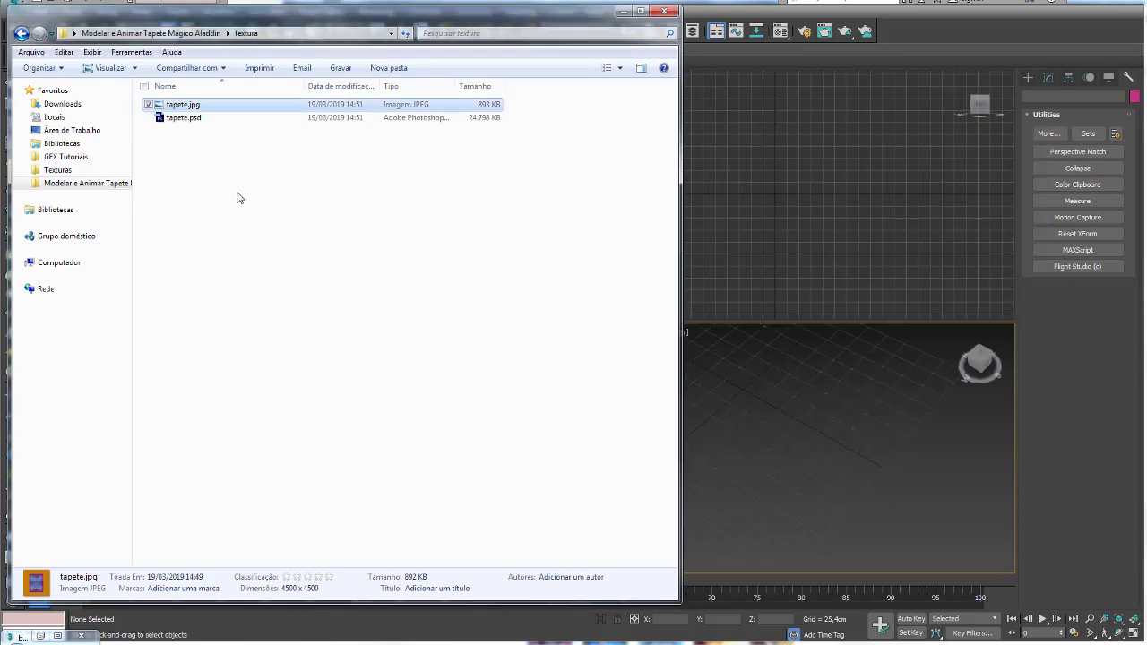
pyautogui.doubleClick(182, 118)
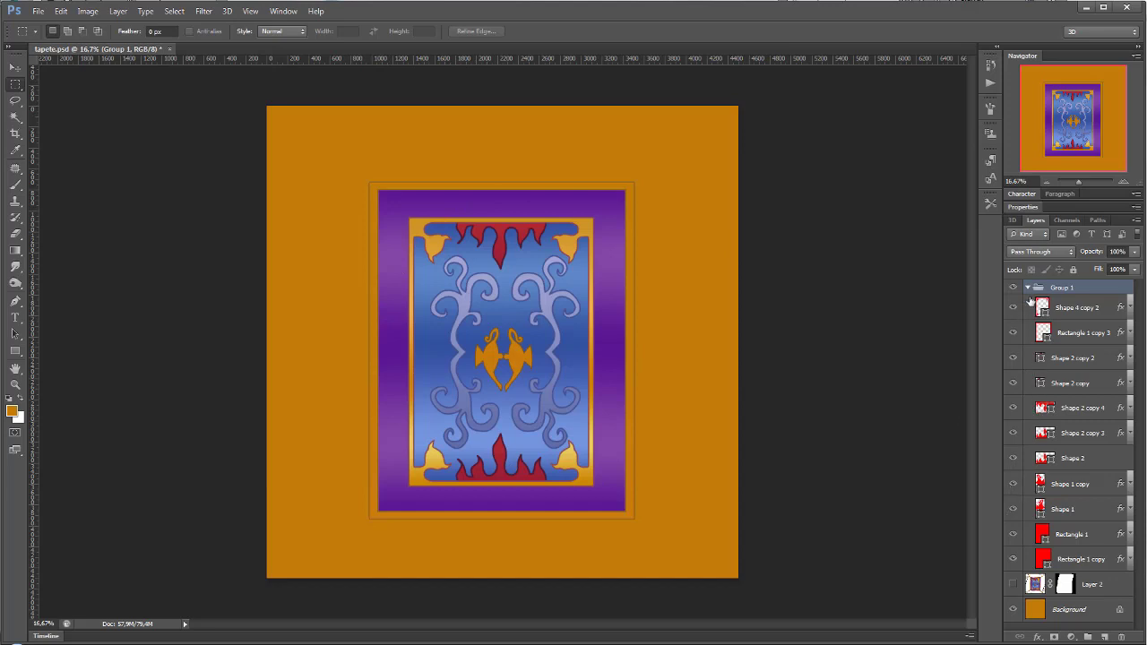
# - Toggle Group 1 and Layer 2 visibility to compare the carpet photo with the flat design
pyautogui.click(1028, 286)
pyautogui.click(1013, 286)
pyautogui.click(1012, 307)
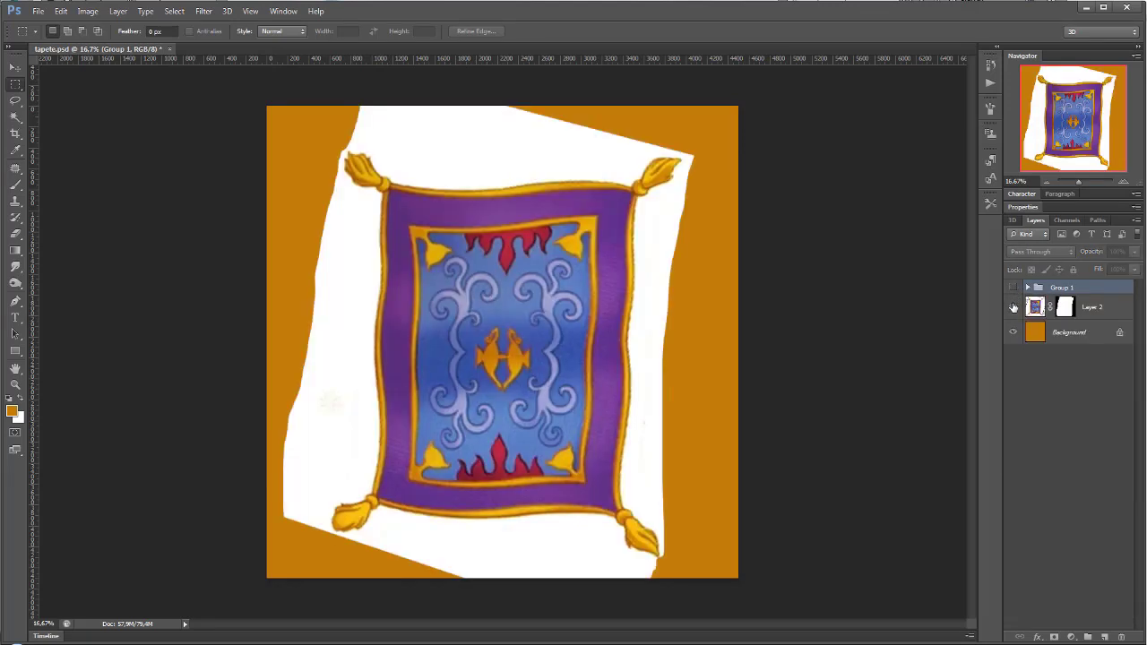
pyautogui.click(1013, 307)
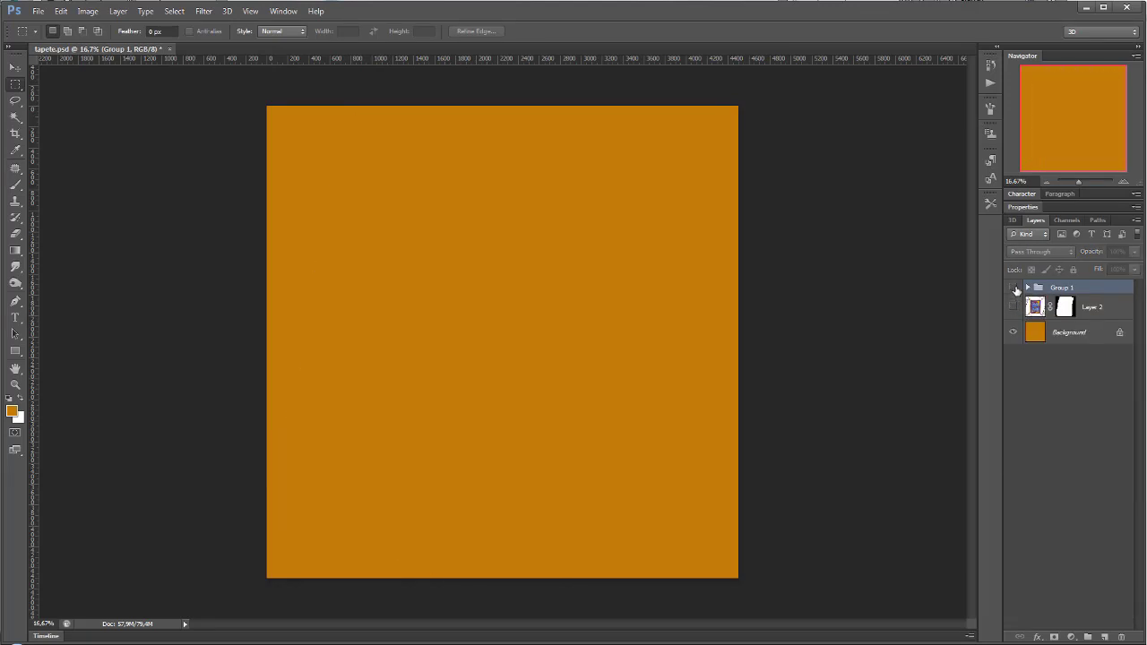
pyautogui.click(1013, 287)
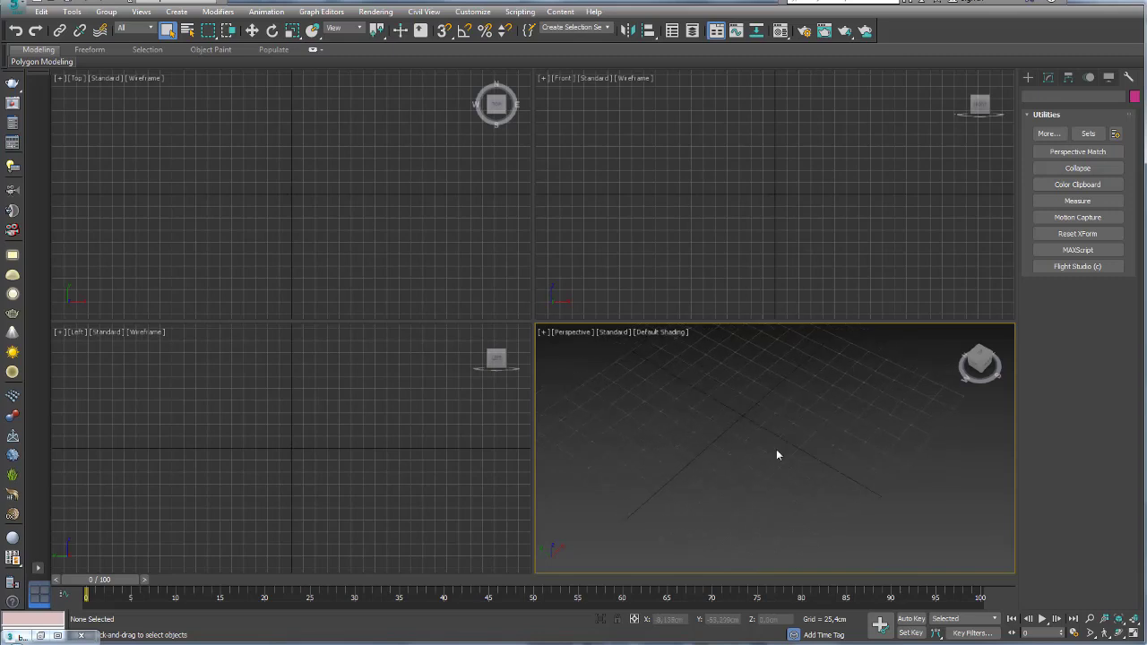
# - Create a plane in the Perspective view with Length and Width segments set to 1
pyautogui.click(1028, 77)
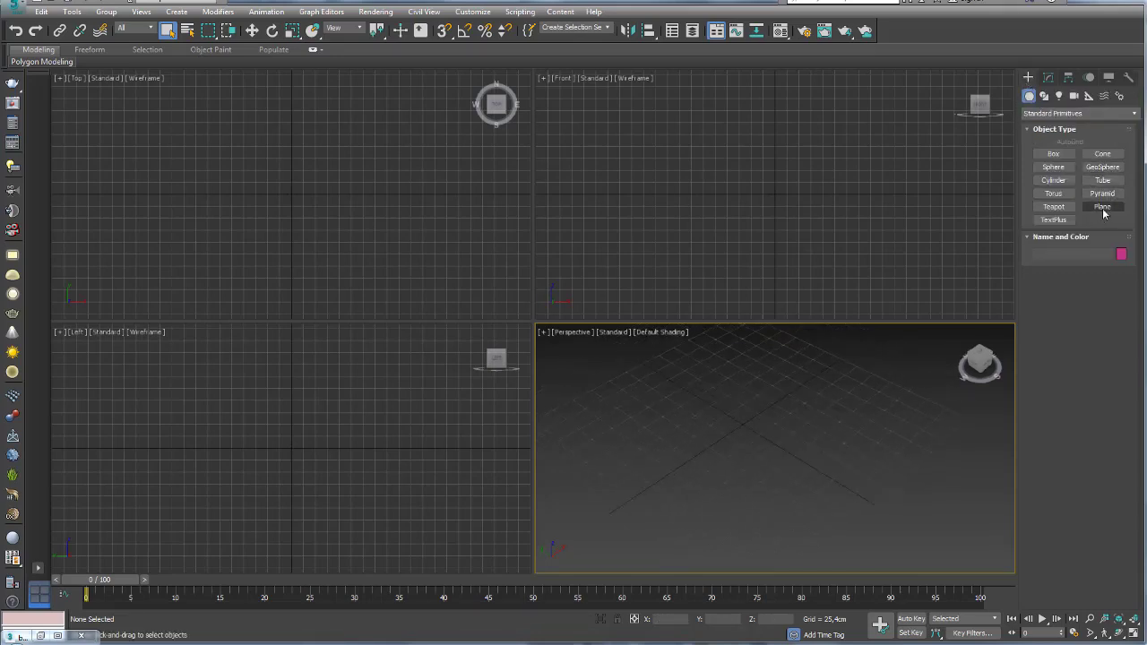
pyautogui.click(1104, 207)
pyautogui.moveTo(616, 403); pyautogui.dragTo(961, 409)
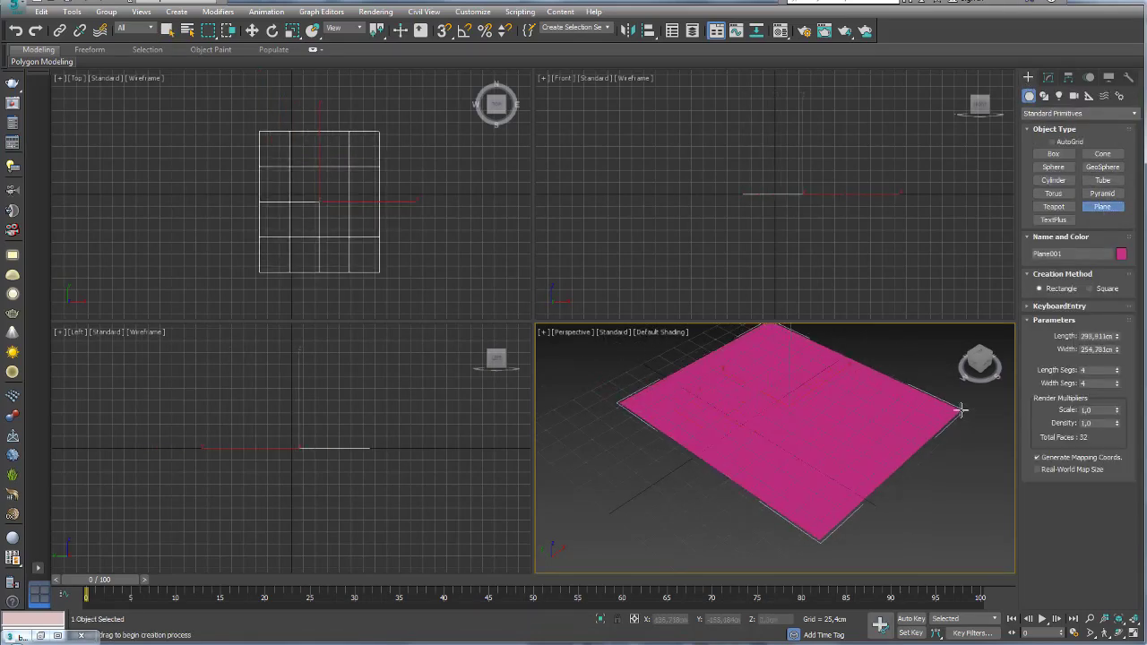
pyautogui.rightClick(1118, 384)
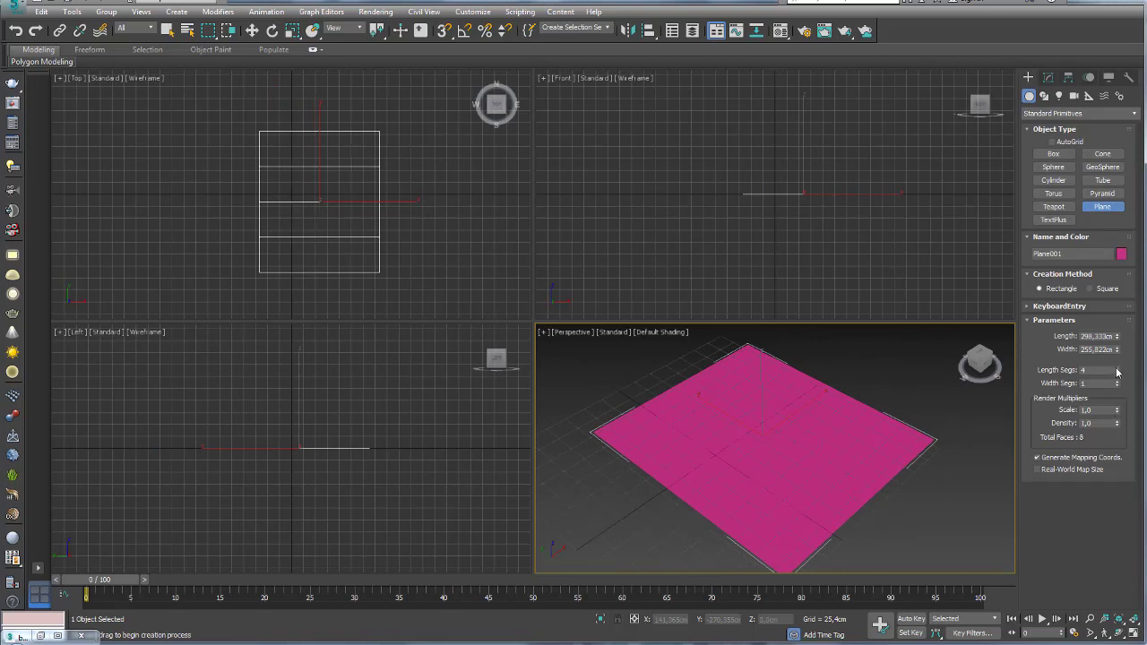
pyautogui.rightClick(1117, 371)
pyautogui.moveTo(825, 446)
pyautogui.keyDown('alt'); pyautogui.mouseDown(button='middle')
pyautogui.moveTo(784, 490)
pyautogui.moveTo(778, 482)
pyautogui.mouseUp(button='middle'); pyautogui.keyUp('alt')
pyautogui.press('F3')
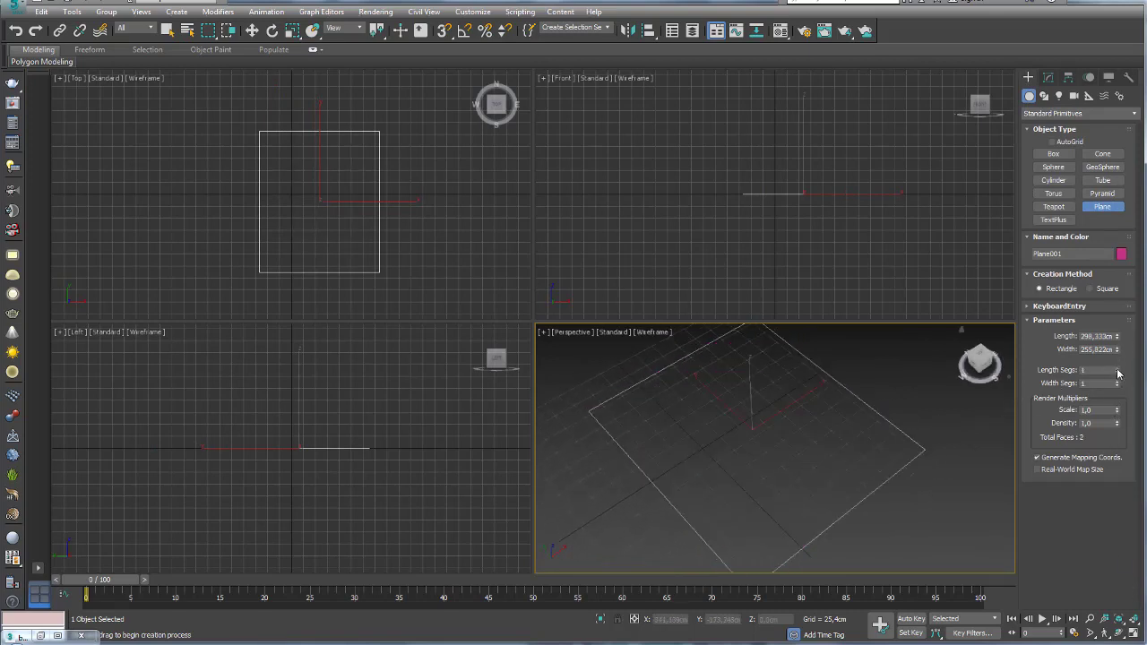
pyautogui.moveTo(1117, 371); pyautogui.dragTo(1118, 354)
pyautogui.rightClick(1118, 371)
pyautogui.keyDown('alt'); pyautogui.moveTo(915, 424); pyautogui.dragTo(866, 430, button='middle'); pyautogui.keyUp('alt')
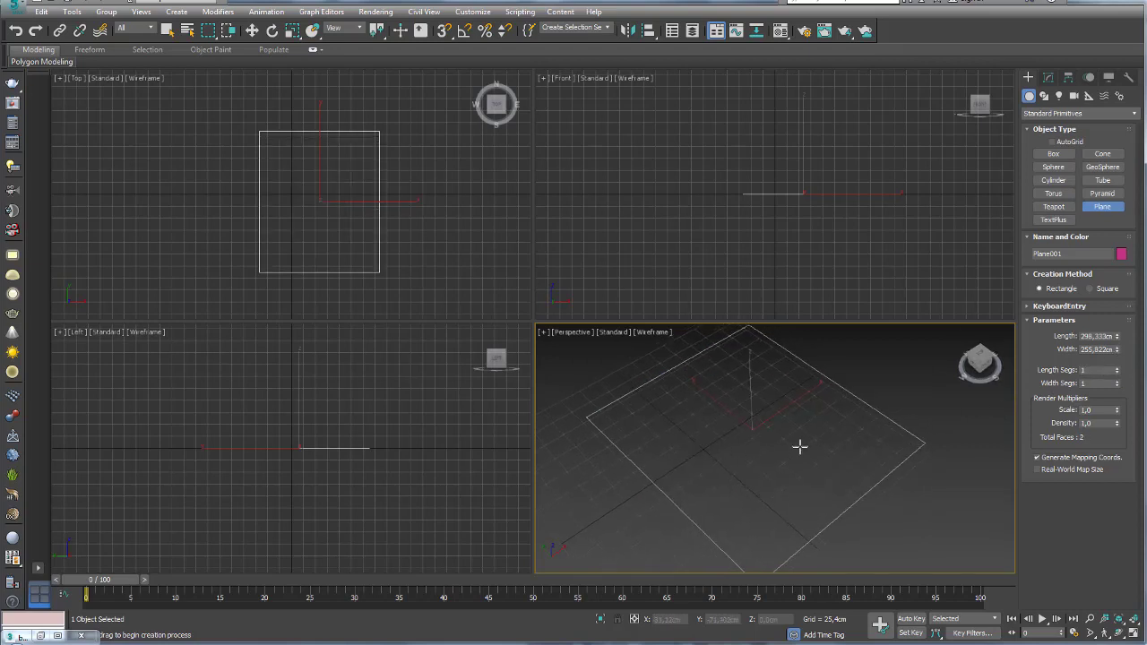
pyautogui.press('F3')
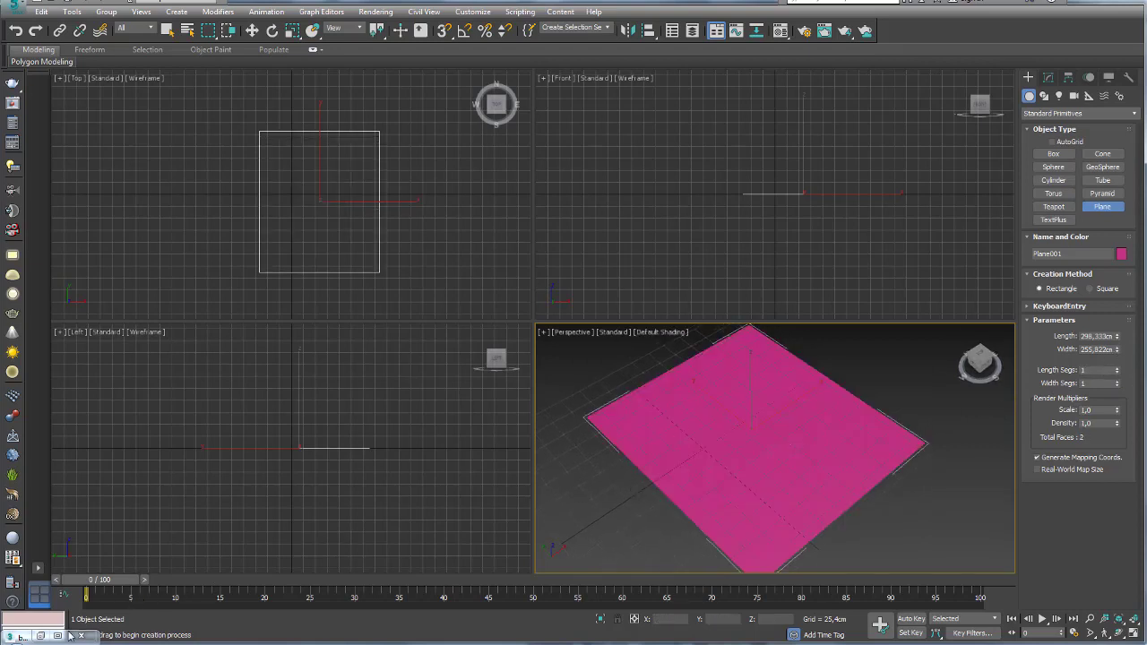
# - Drag tapete.jpg from the textura folder onto the plane to apply the carpet texture
pyautogui.click(20, 636)
pyautogui.click(183, 105)
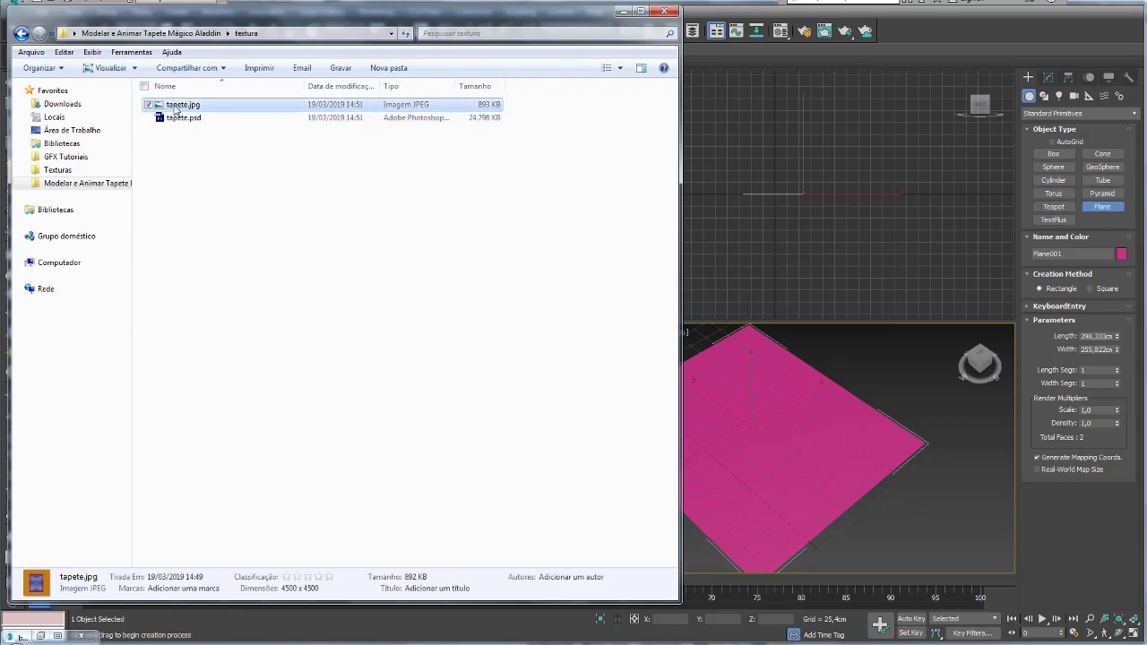
pyautogui.moveTo(175, 106)
pyautogui.mouseDown()
pyautogui.moveTo(207, 109)
pyautogui.moveTo(785, 408)
pyautogui.mouseUp()
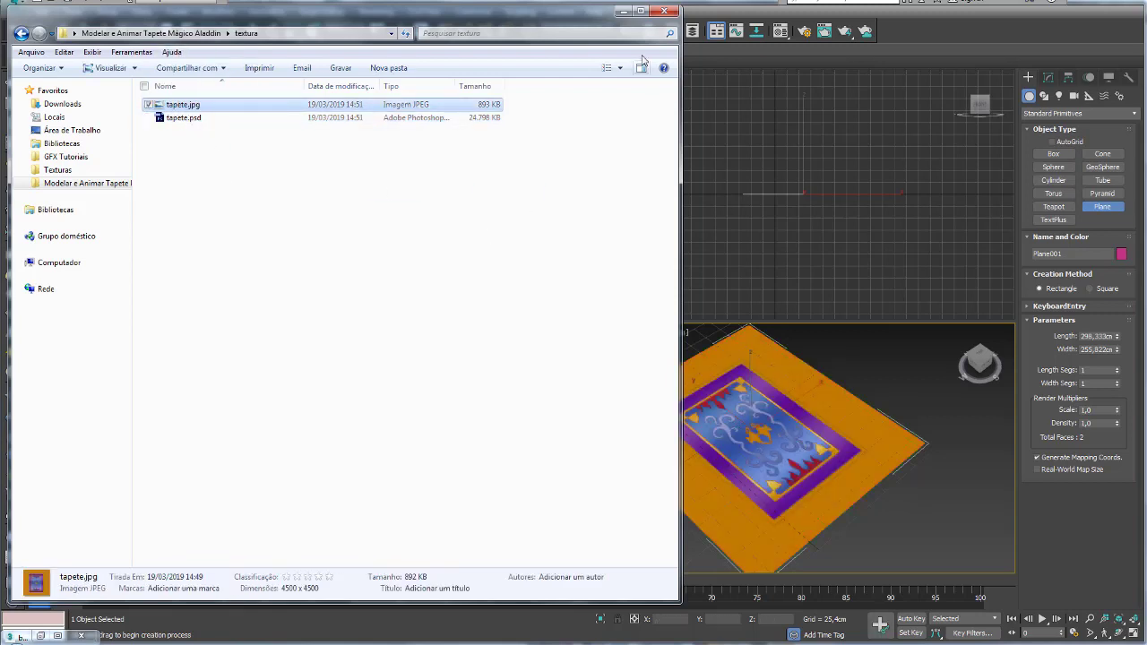
pyautogui.click(623, 11)
pyautogui.moveTo(818, 436)
pyautogui.keyDown('alt'); pyautogui.mouseDown(button='middle')
pyautogui.moveTo(789, 445)
pyautogui.moveTo(756, 402)
pyautogui.moveTo(576, 320)
pyautogui.moveTo(610, 302)
pyautogui.mouseUp(button='middle'); pyautogui.keyUp('alt')
pyautogui.click(1133, 638)
# - Non-uniformly scale the carpet plane along X and Y into a rectangular proportion
pyautogui.press('r')
pyautogui.moveTo(456, 284); pyautogui.dragTo(413, 285)
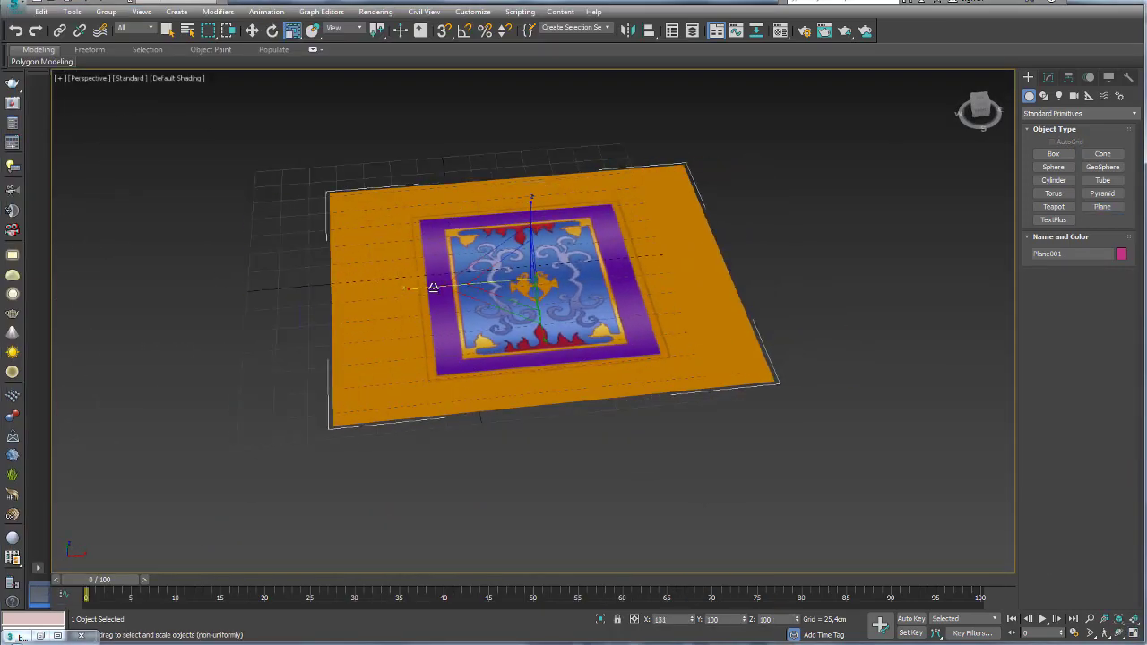
pyautogui.keyDown('alt'); pyautogui.moveTo(412, 285); pyautogui.dragTo(591, 315, button='middle'); pyautogui.keyUp('alt')
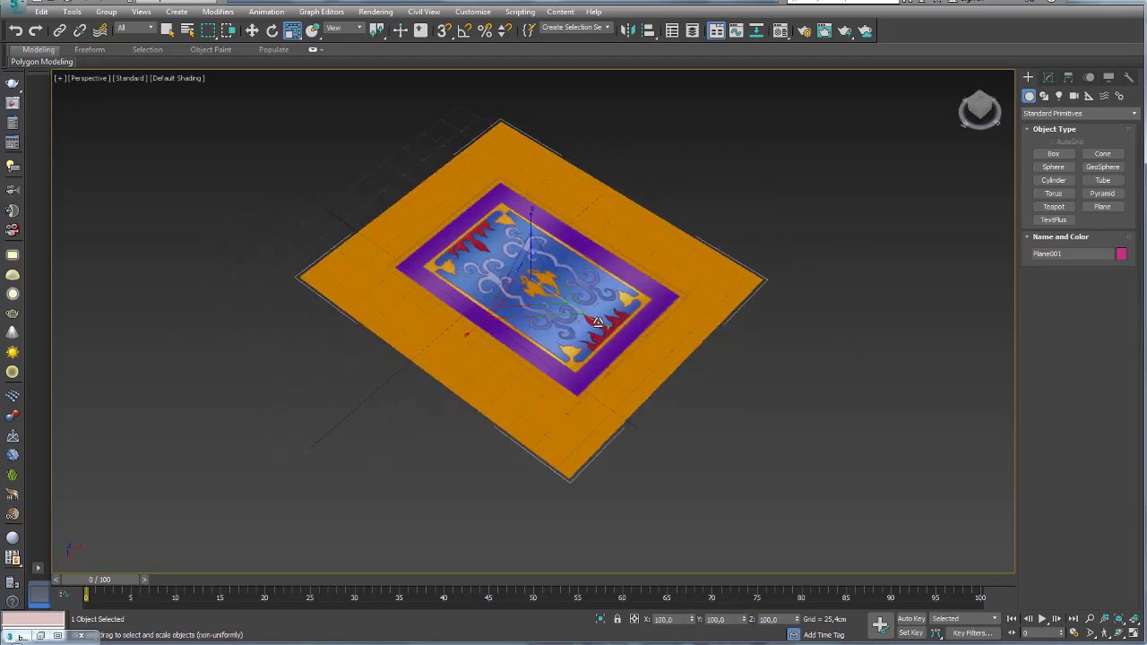
pyautogui.moveTo(600, 321); pyautogui.dragTo(611, 332)
pyautogui.moveTo(610, 331)
pyautogui.keyDown('alt'); pyautogui.mouseDown(button='middle')
pyautogui.moveTo(661, 346)
pyautogui.moveTo(486, 309)
pyautogui.mouseUp(button='middle'); pyautogui.keyUp('alt')
pyautogui.moveTo(623, 282)
pyautogui.keyDown('alt'); pyautogui.mouseDown(button='middle')
pyautogui.moveTo(626, 320)
pyautogui.moveTo(615, 300)
pyautogui.moveTo(600, 319)
pyautogui.mouseUp(button='middle'); pyautogui.keyUp('alt')
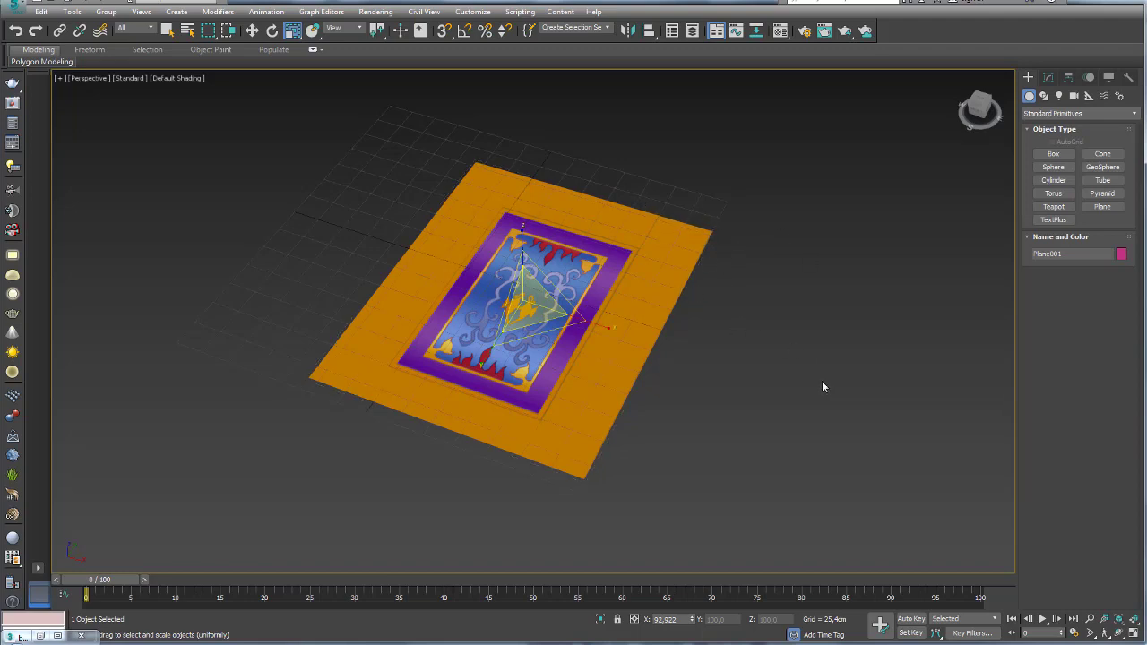
# - Turn on Edged Faces and convert the plane to an editable poly from the quad menu
pyautogui.press('F4')
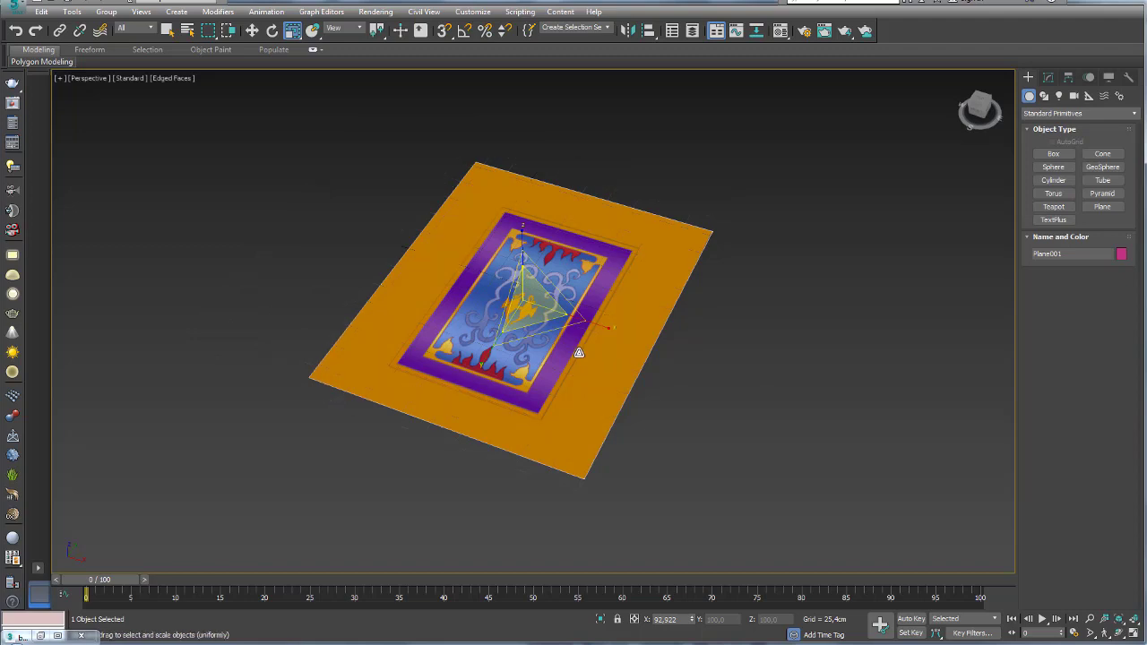
pyautogui.moveTo(576, 350)
pyautogui.keyDown('alt'); pyautogui.mouseDown(button='middle')
pyautogui.moveTo(615, 440)
pyautogui.moveTo(622, 384)
pyautogui.moveTo(439, 320)
pyautogui.moveTo(433, 307)
pyautogui.moveTo(545, 406)
pyautogui.moveTo(730, 256)
pyautogui.mouseUp(button='middle'); pyautogui.keyUp('alt')
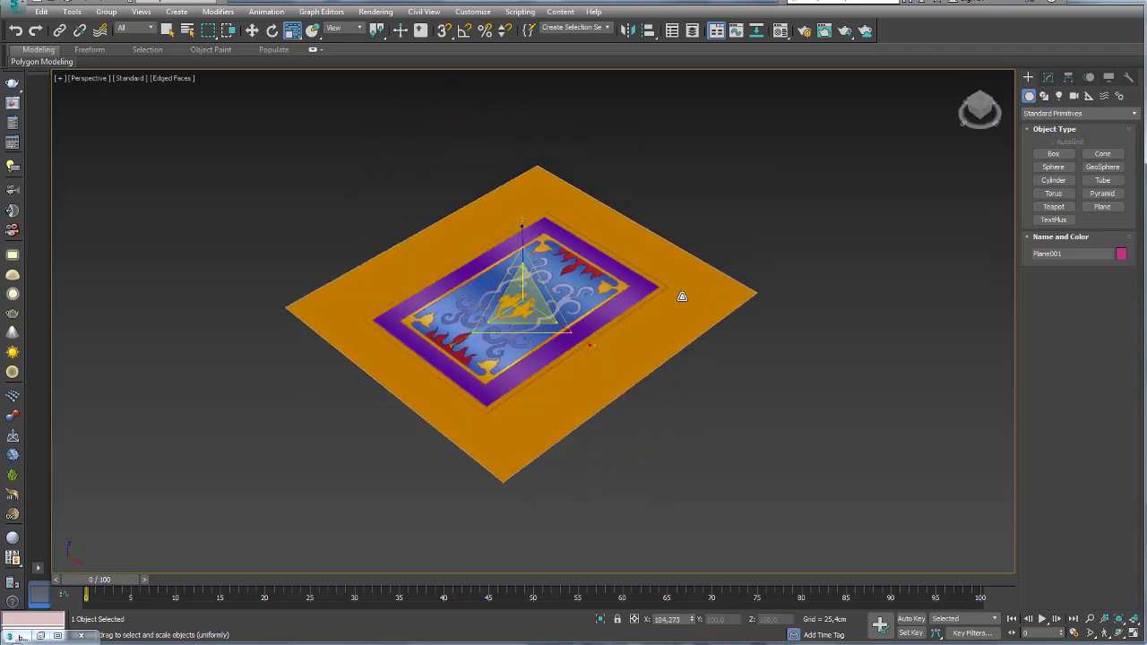
pyautogui.moveTo(617, 314); pyautogui.dragTo(664, 291, button='middle')
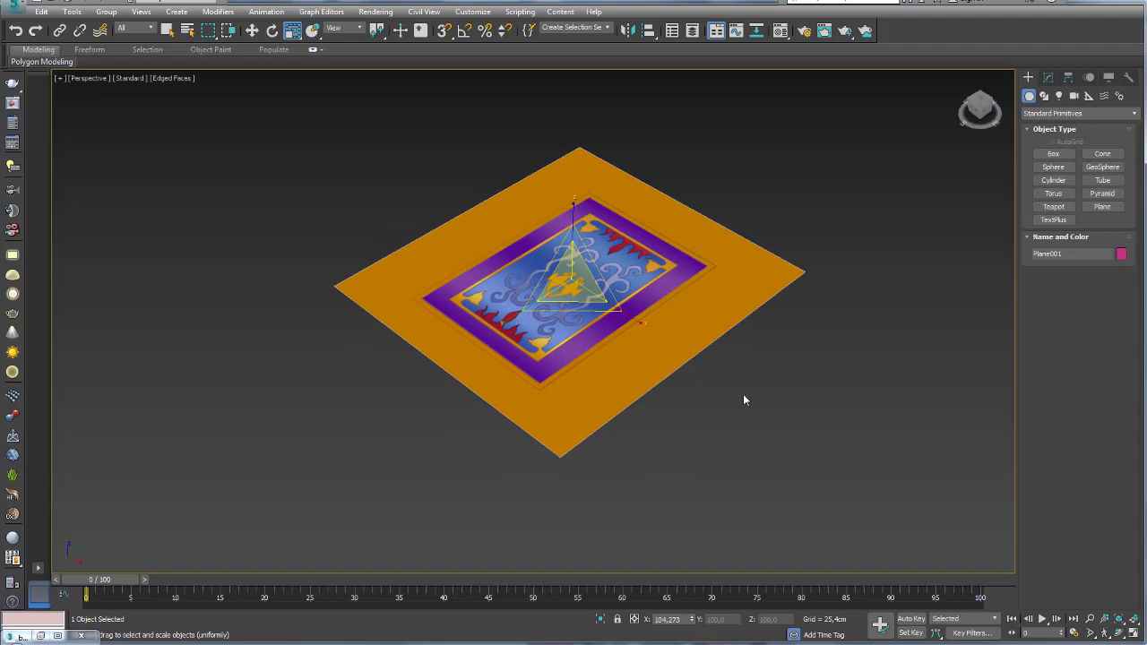
pyautogui.rightClick(635, 262)
pyautogui.moveTo(658, 410)
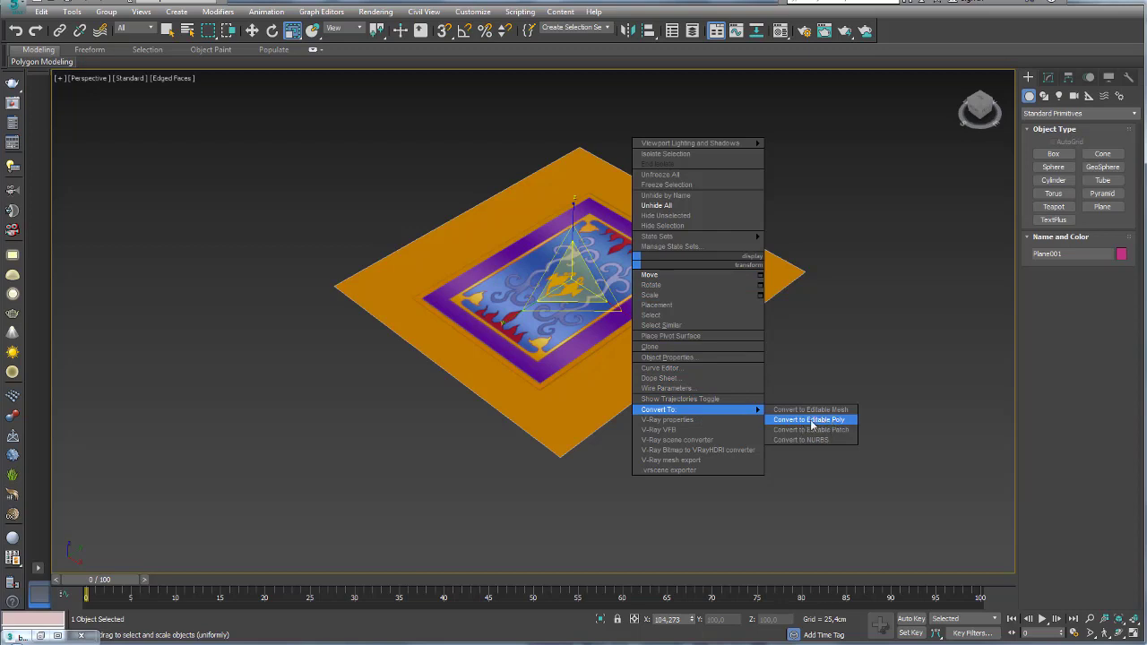
pyautogui.click(807, 421)
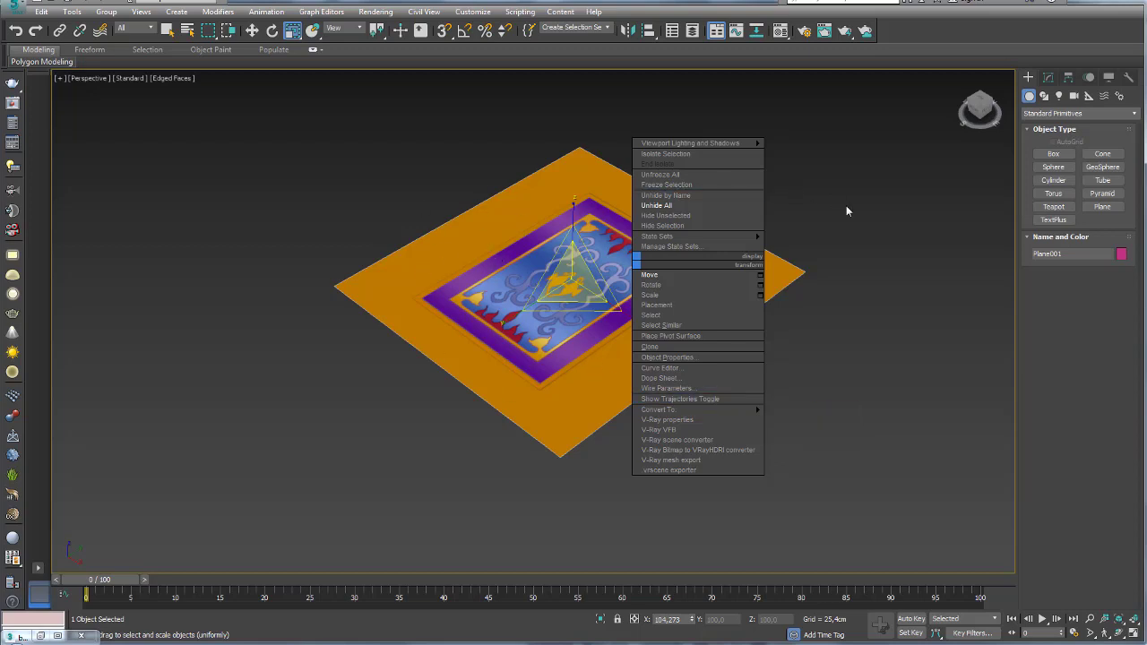
pyautogui.keyDown('alt'); pyautogui.moveTo(729, 308); pyautogui.dragTo(764, 325, button='middle'); pyautogui.keyUp('alt')
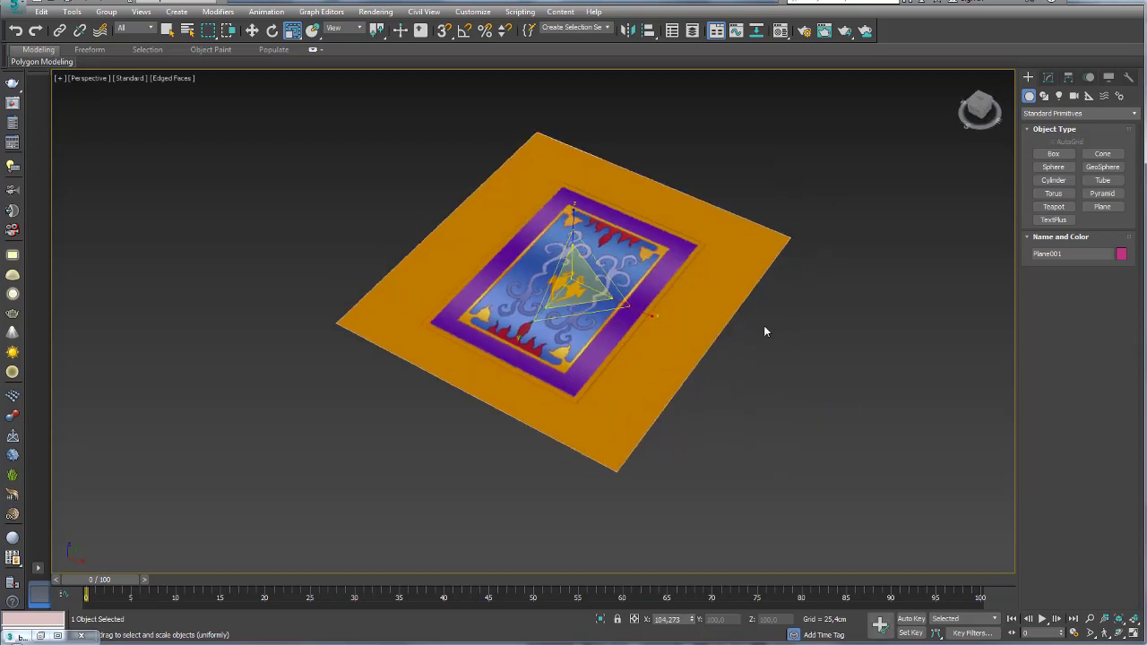
# - Add an Edit Poly modifier to the carpet plane from the Modifier List
pyautogui.click(1048, 79)
pyautogui.click(1078, 111)
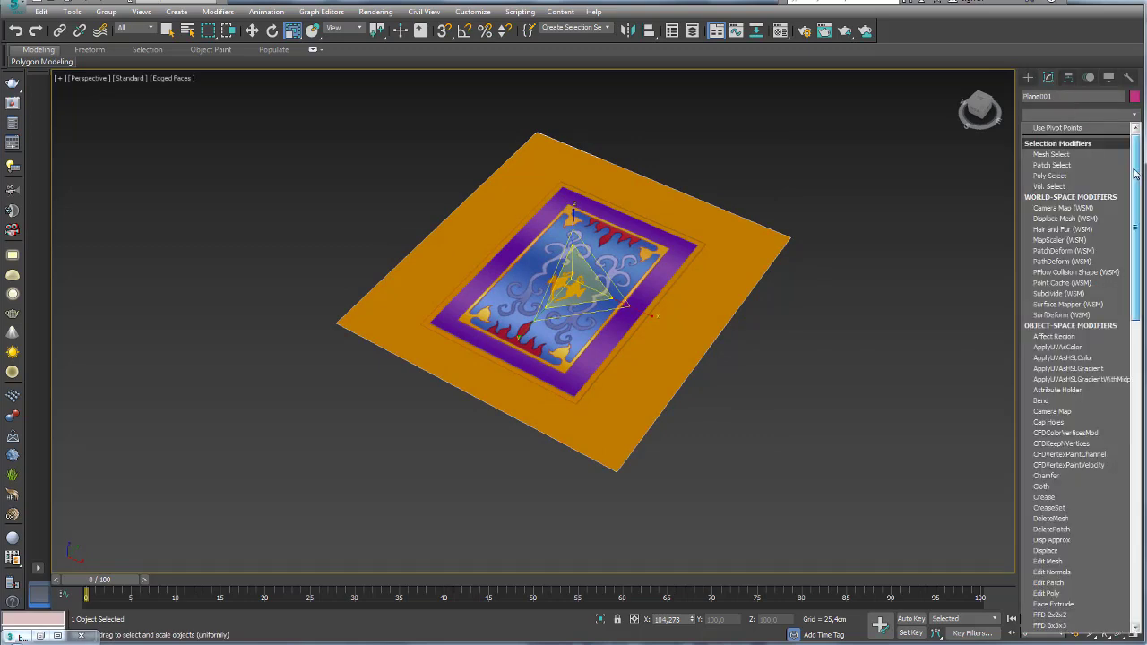
pyautogui.scroll(-3, 1075, 269)
pyautogui.scroll(-2, 1075, 269)
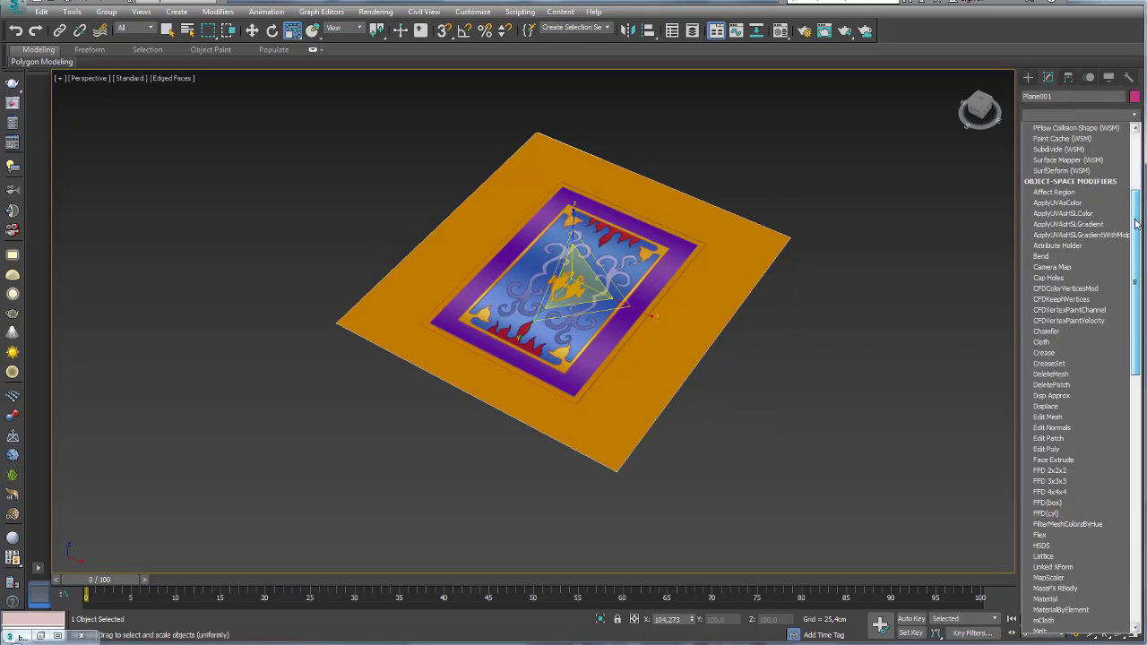
pyautogui.click(1047, 449)
# - Select the plane's top and bottom edges in Edge mode and expand the Modeling ribbon
pyautogui.keyDown('alt'); pyautogui.moveTo(678, 325); pyautogui.dragTo(767, 367, button='middle'); pyautogui.keyUp('alt')
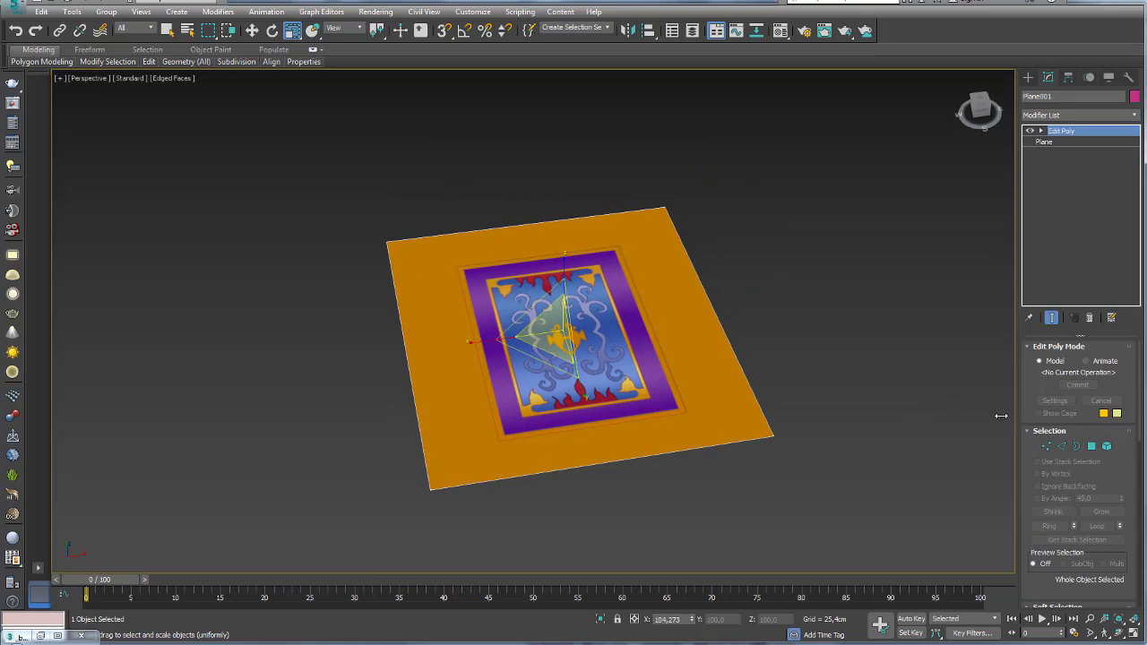
pyautogui.moveTo(1001, 416); pyautogui.dragTo(891, 416)
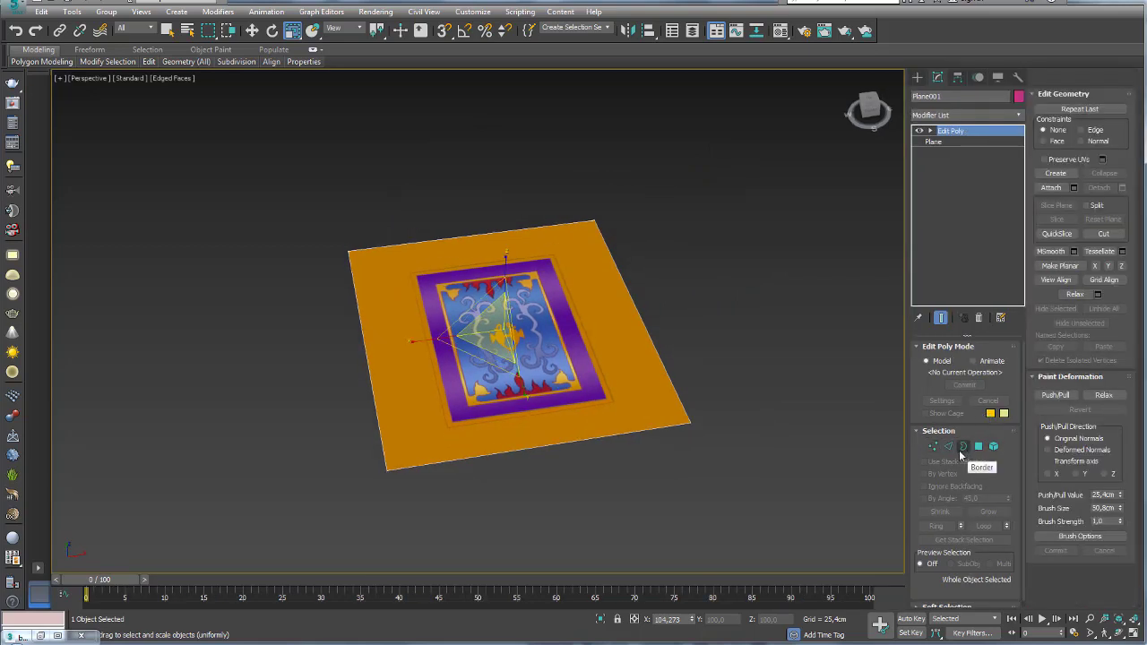
pyautogui.click(949, 445)
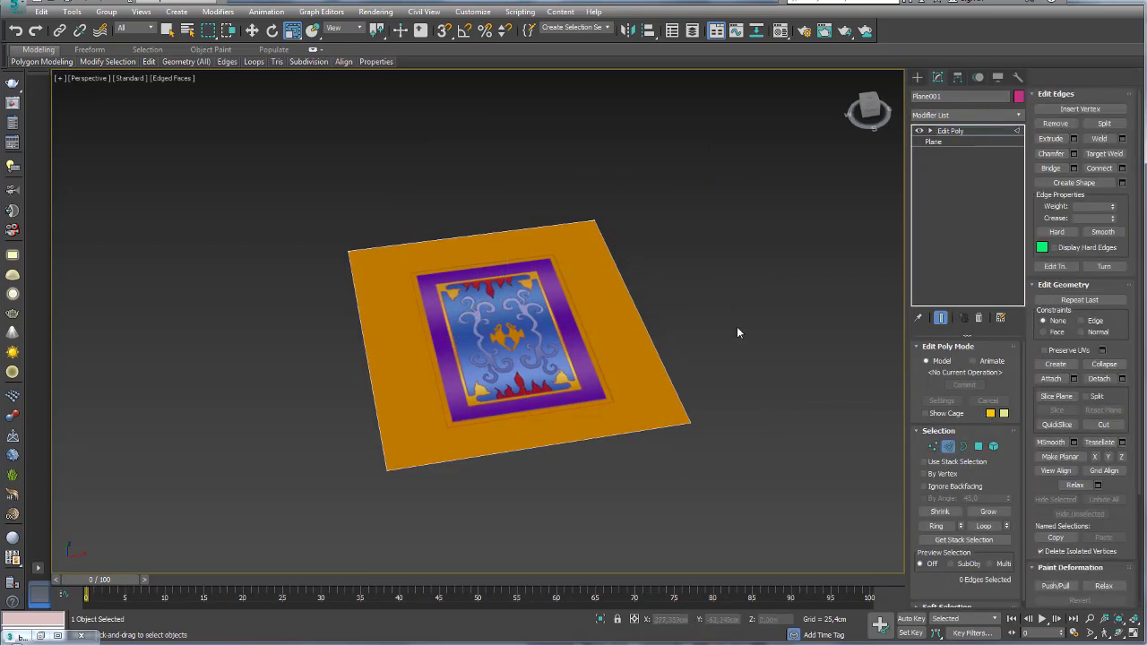
pyautogui.moveTo(737, 326)
pyautogui.keyDown('alt'); pyautogui.mouseDown(button='middle')
pyautogui.moveTo(719, 341)
pyautogui.moveTo(728, 271)
pyautogui.mouseUp(button='middle'); pyautogui.keyUp('alt')
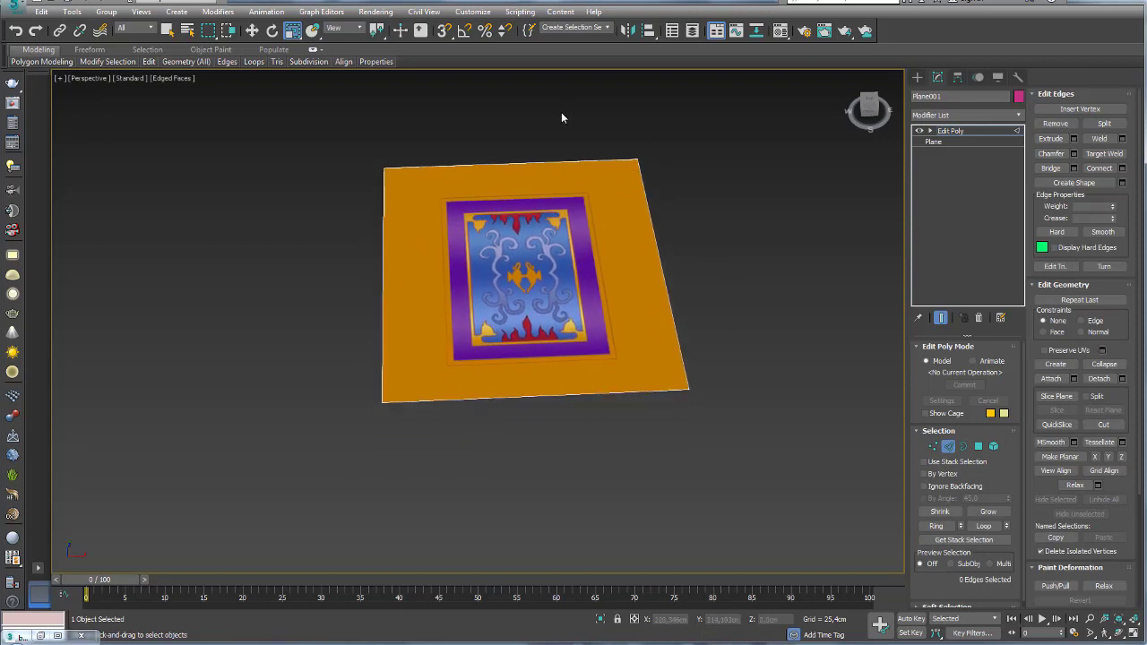
pyautogui.moveTo(562, 470); pyautogui.dragTo(563, 469)
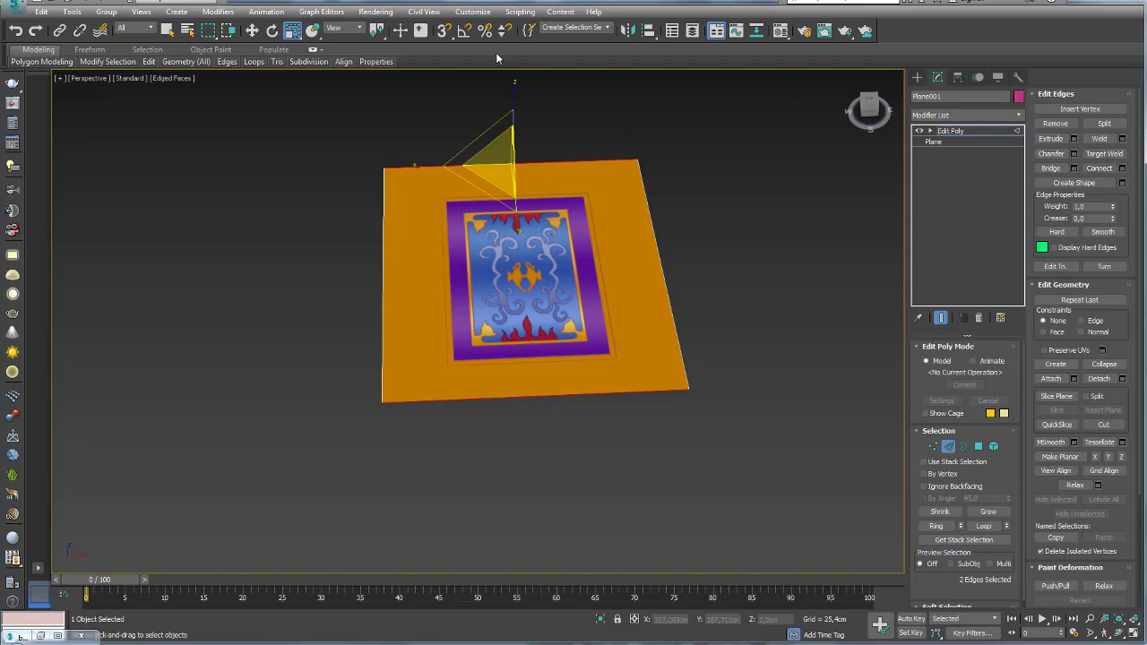
pyautogui.click(312, 49)
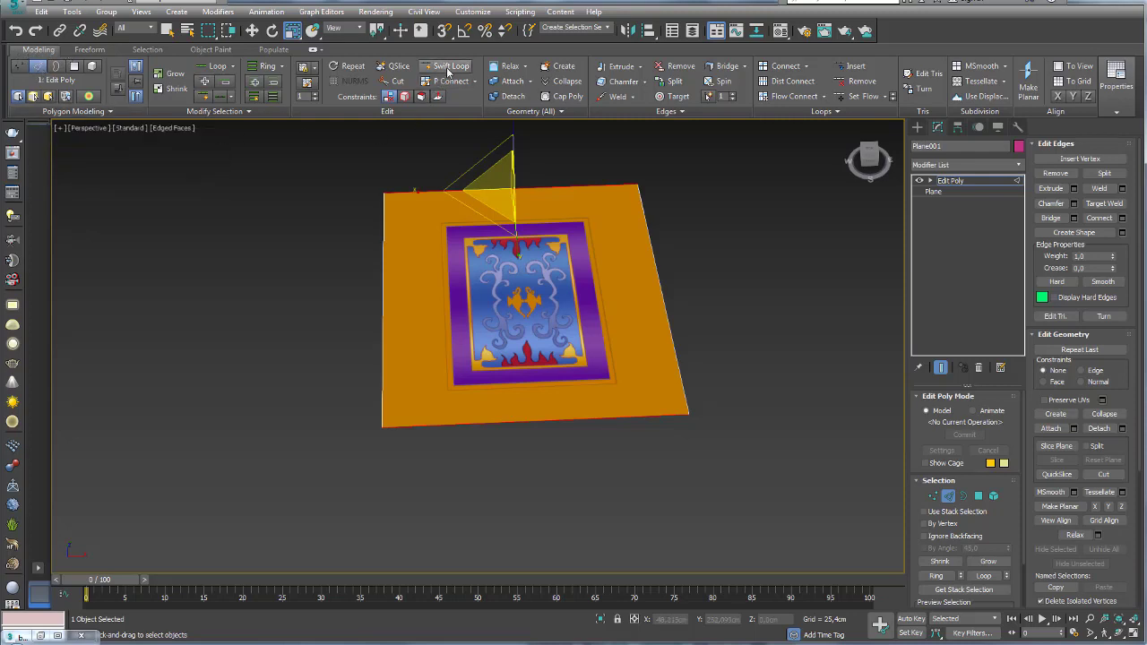
# - Insert Swift Loop edge loops along the rug's left and right borders
pyautogui.click(451, 67)
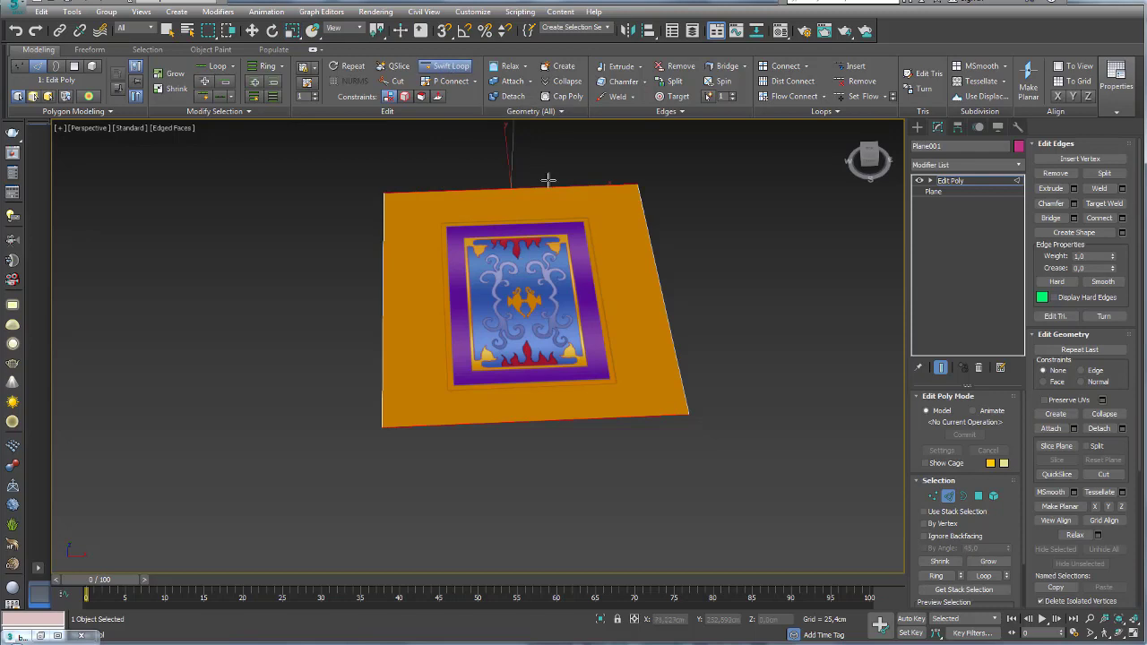
pyautogui.click(621, 412)
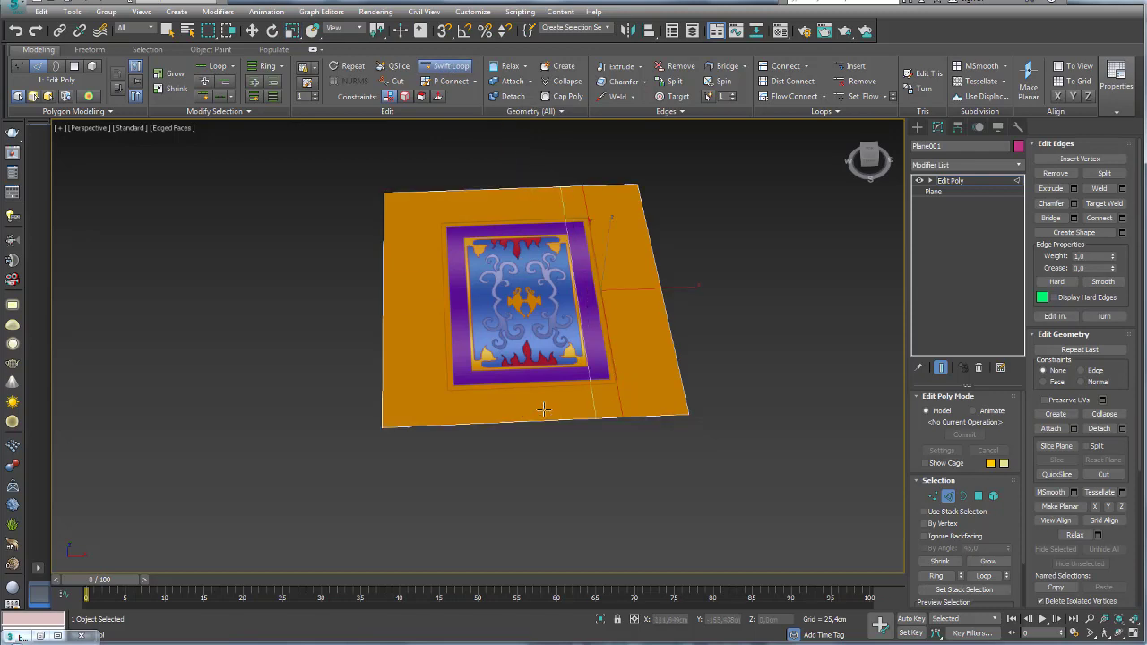
pyautogui.click(449, 420)
pyautogui.keyDown('alt'); pyautogui.moveTo(450, 421); pyautogui.dragTo(567, 362, button='middle'); pyautogui.keyUp('alt')
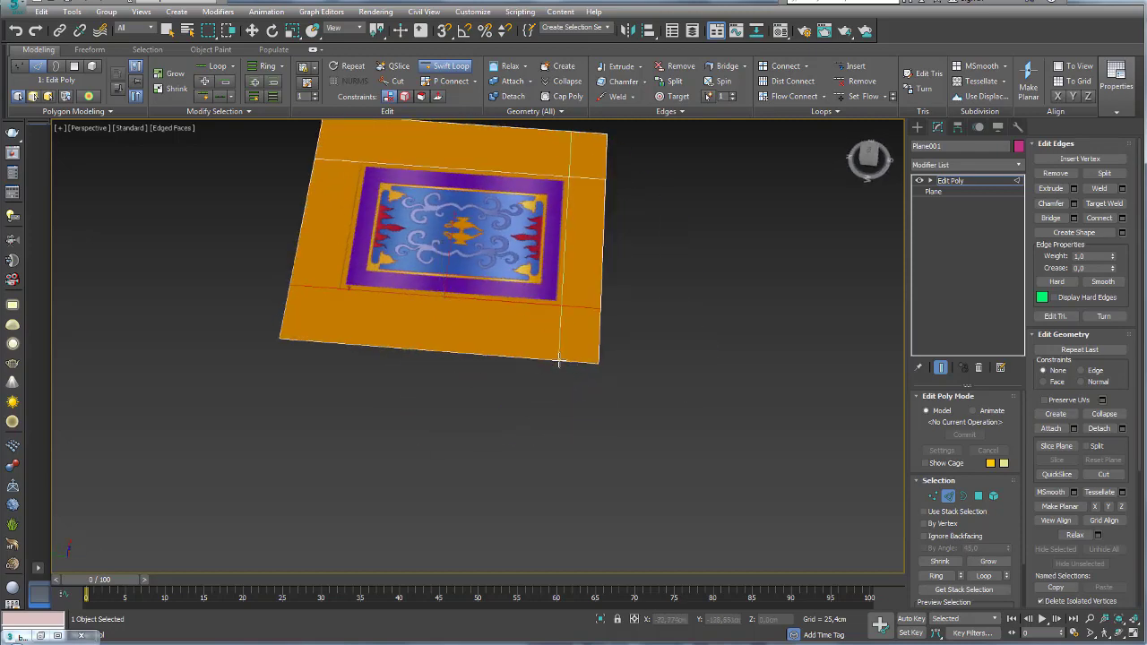
pyautogui.press('w')
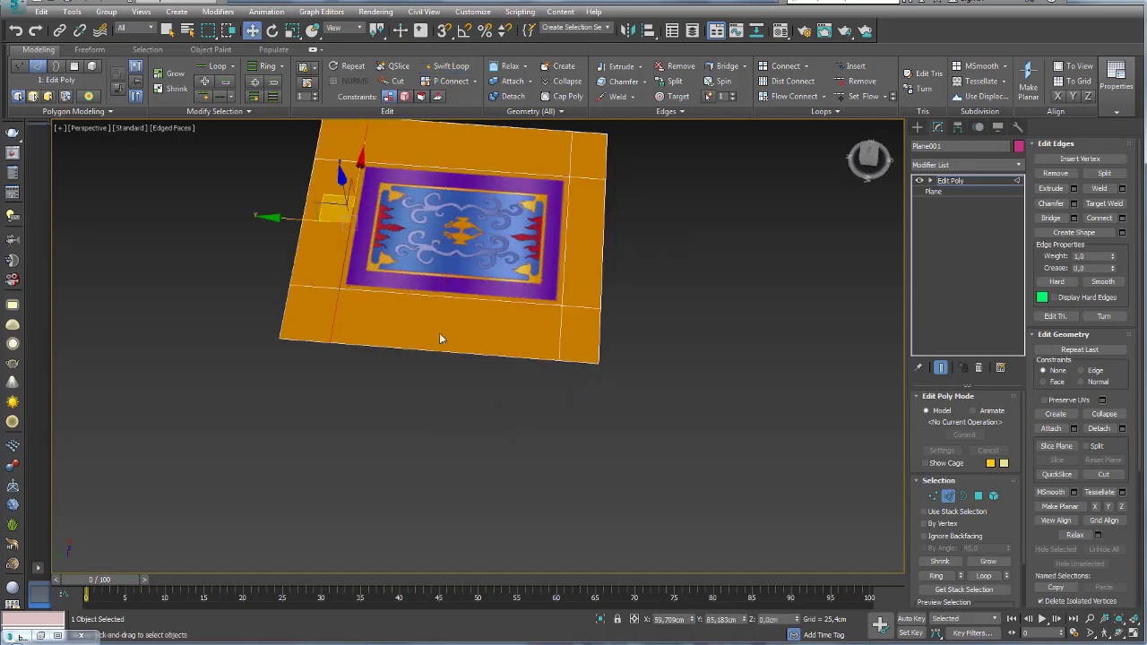
pyautogui.keyDown('alt'); pyautogui.moveTo(439, 332); pyautogui.dragTo(597, 302, button='middle'); pyautogui.keyUp('alt')
# - Select the orange margin polygons on all four sides and delete them
pyautogui.press('4')
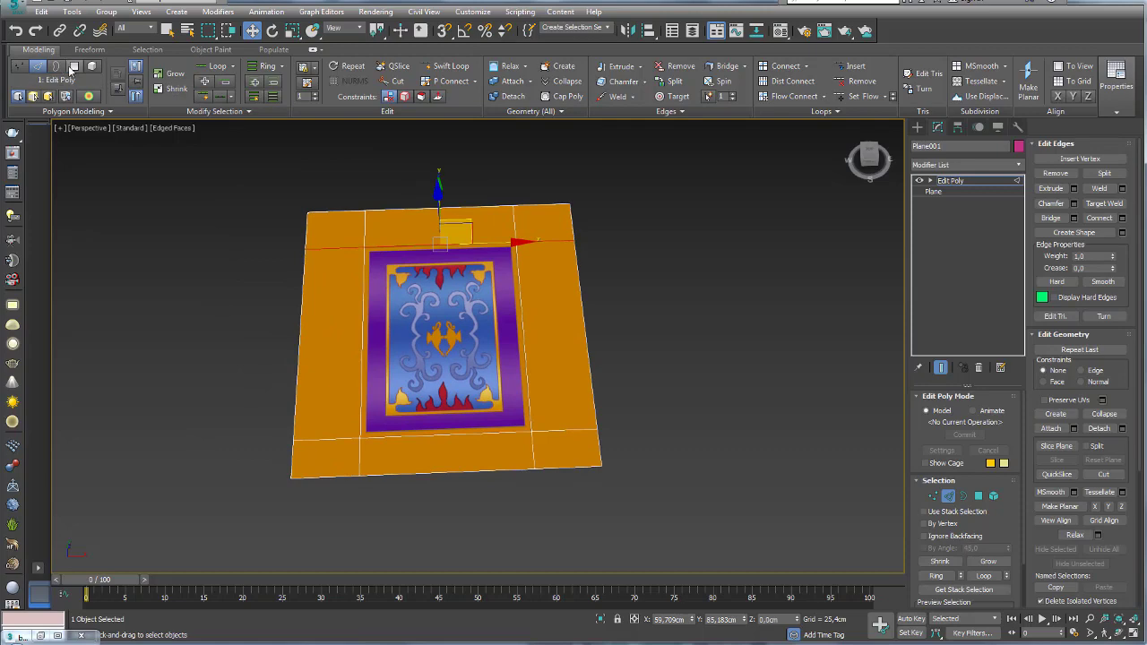
pyautogui.moveTo(617, 198); pyautogui.dragTo(556, 486)
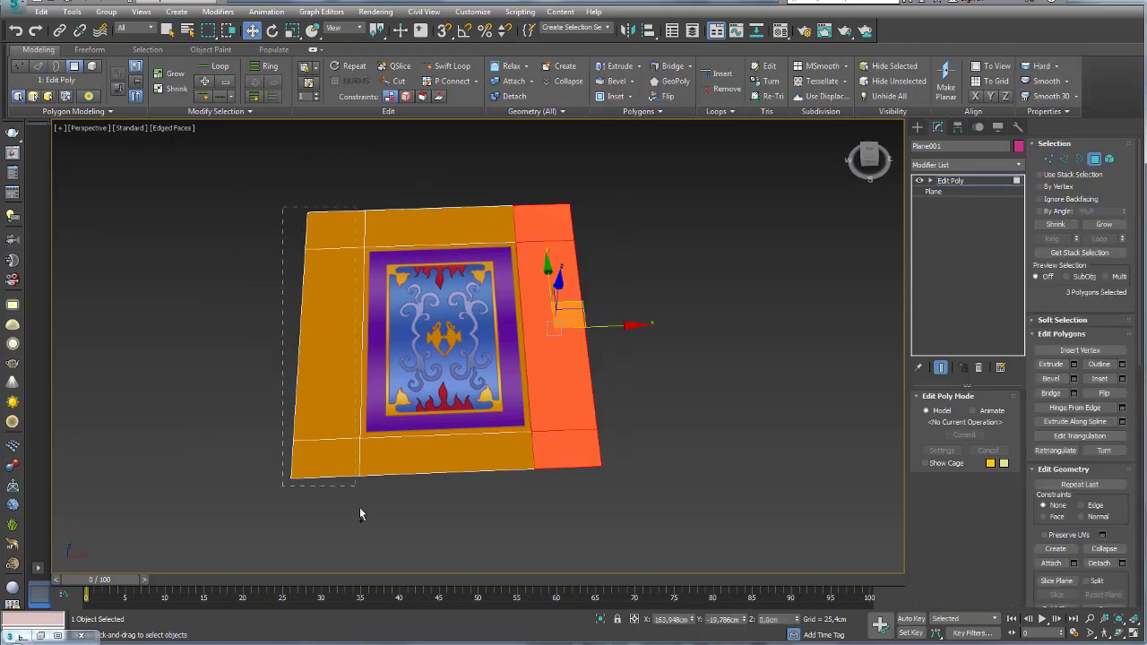
pyautogui.keyDown('ctrl'); pyautogui.moveTo(360, 514); pyautogui.dragTo(349, 525); pyautogui.keyUp('ctrl')
pyautogui.keyDown('ctrl'); pyautogui.moveTo(322, 182); pyautogui.dragTo(584, 236); pyautogui.keyUp('ctrl')
pyautogui.keyDown('ctrl'); pyautogui.moveTo(629, 508); pyautogui.dragTo(391, 462); pyautogui.keyUp('ctrl')
pyautogui.press('Delete')
pyautogui.moveTo(391, 462); pyautogui.dragTo(476, 453, button='middle')
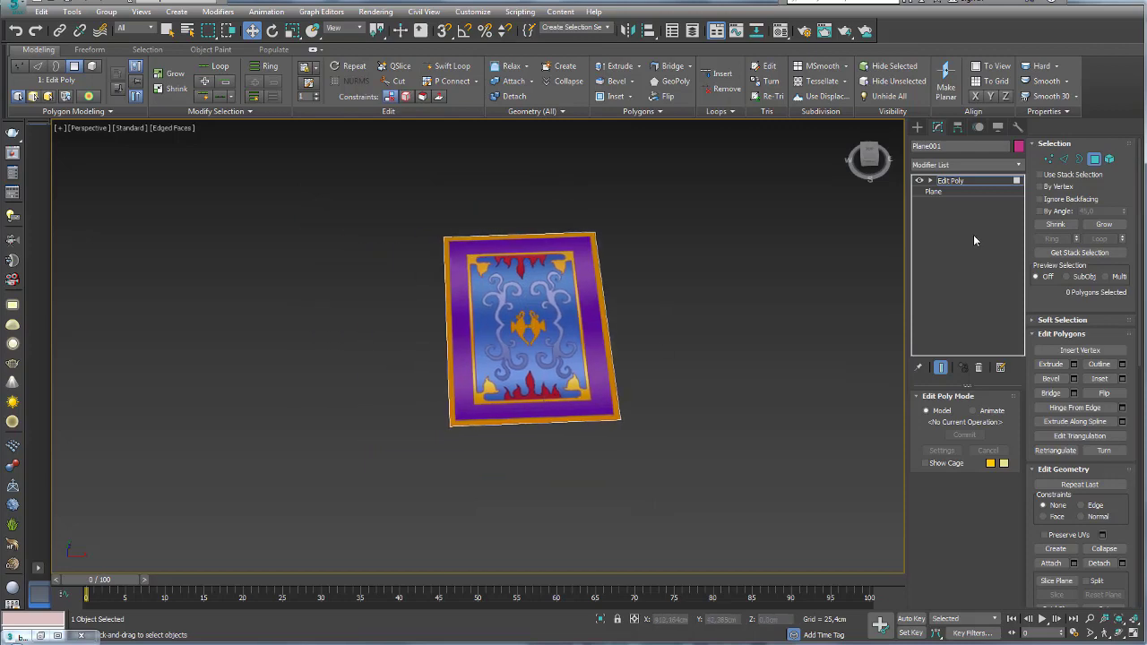
pyautogui.click(957, 182)
pyautogui.moveTo(807, 269)
pyautogui.keyDown('alt'); pyautogui.mouseDown(button='middle')
pyautogui.moveTo(728, 338)
pyautogui.moveTo(736, 329)
pyautogui.moveTo(338, 175)
pyautogui.mouseUp(button='middle'); pyautogui.keyUp('alt')
# - Select the carpet's two opposite long edges and connect them with 64 segments
pyautogui.keyDown('alt'); pyautogui.moveTo(244, 159); pyautogui.dragTo(308, 151, button='middle'); pyautogui.keyUp('alt')
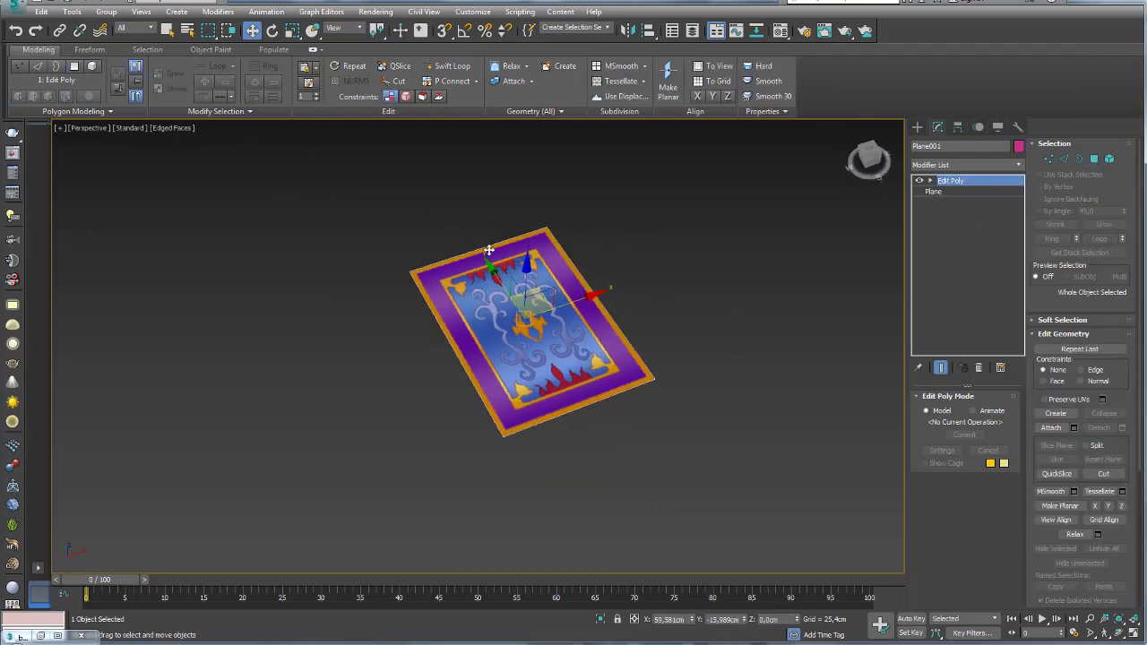
pyautogui.moveTo(455, 268)
pyautogui.keyDown('alt'); pyautogui.mouseDown(button='middle')
pyautogui.moveTo(424, 308)
pyautogui.moveTo(480, 313)
pyautogui.mouseUp(button='middle'); pyautogui.keyUp('alt')
pyautogui.scroll(4, 496, 349)
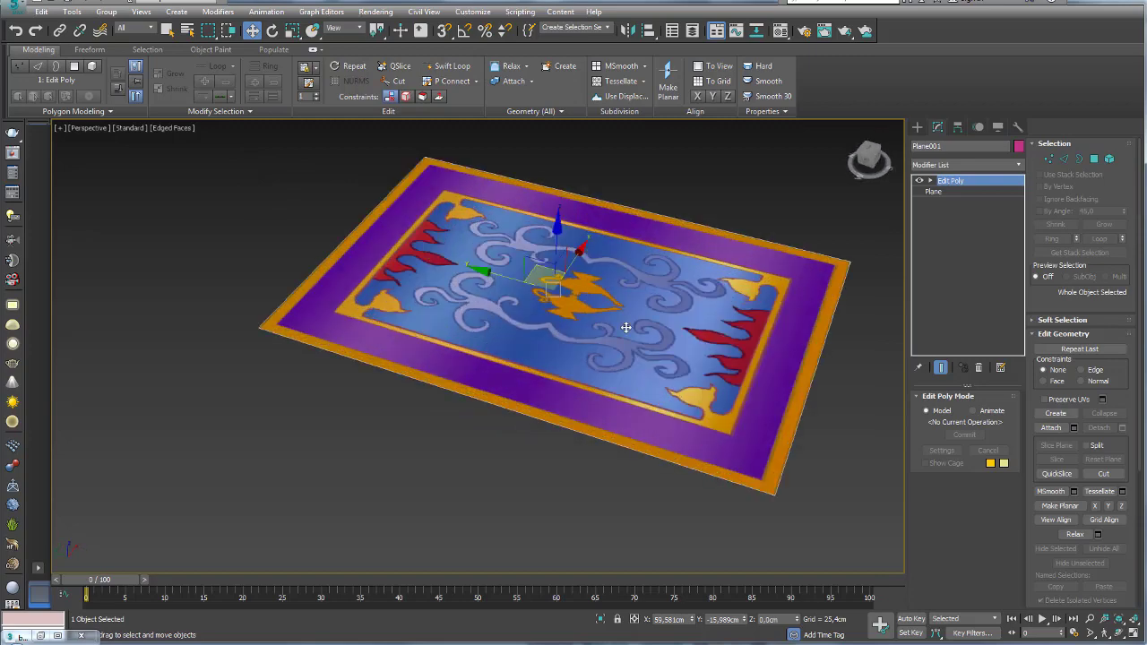
pyautogui.keyDown('alt'); pyautogui.moveTo(626, 329); pyautogui.dragTo(619, 392, button='middle'); pyautogui.keyUp('alt')
pyautogui.keyDown('alt'); pyautogui.moveTo(747, 354); pyautogui.dragTo(757, 342, button='middle'); pyautogui.keyUp('alt')
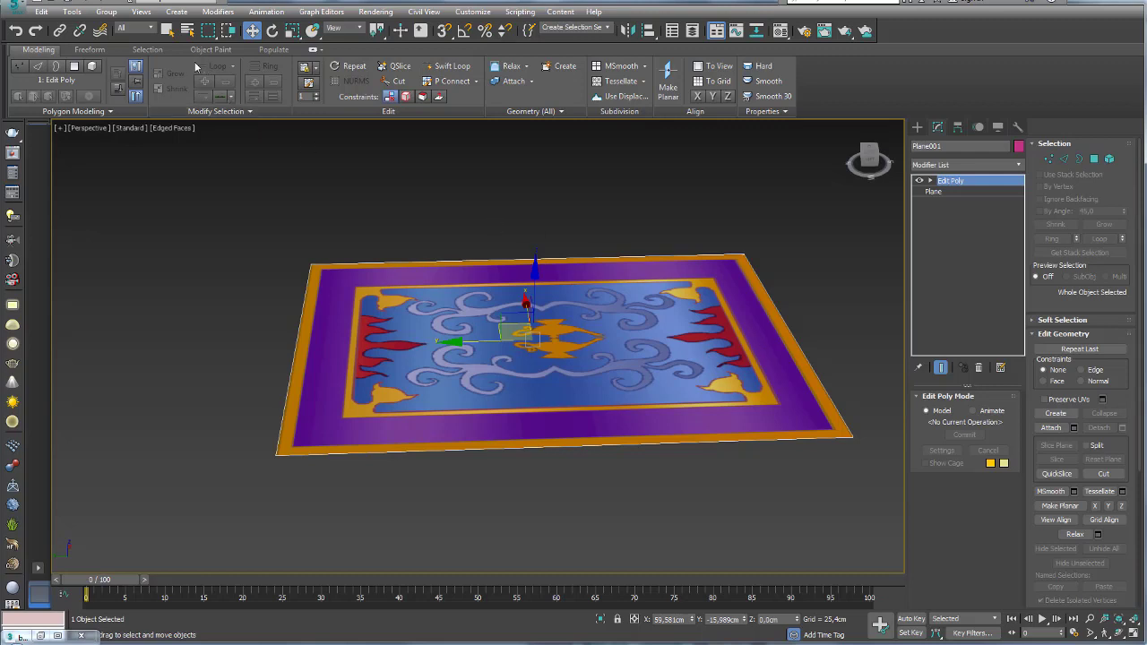
pyautogui.click(313, 50)
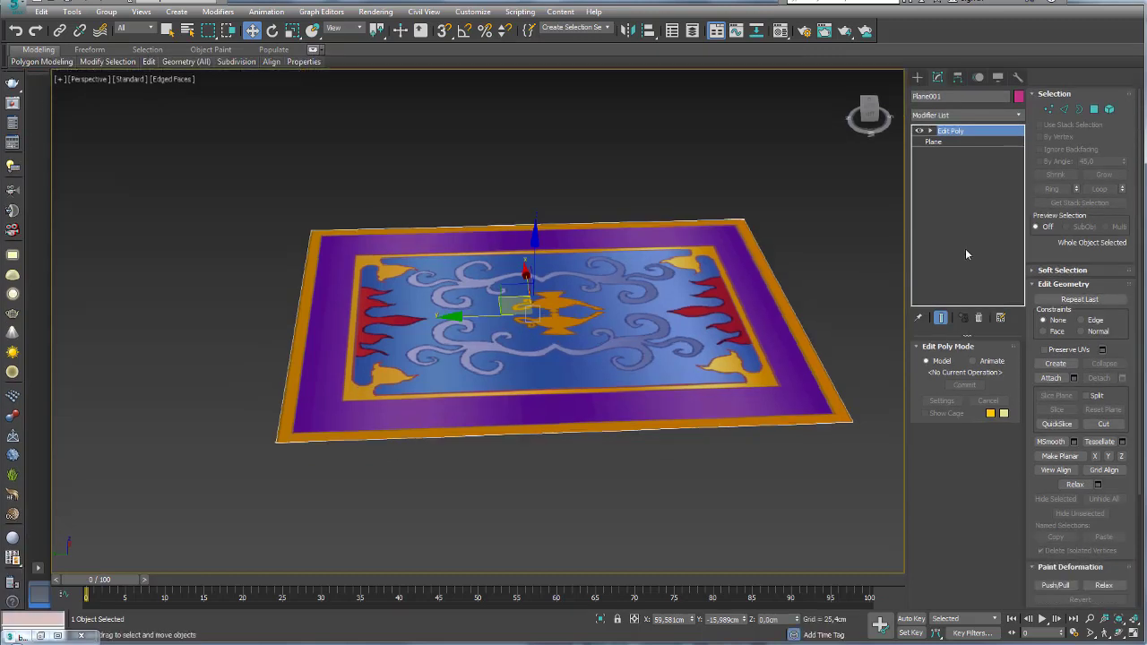
pyautogui.click(932, 131)
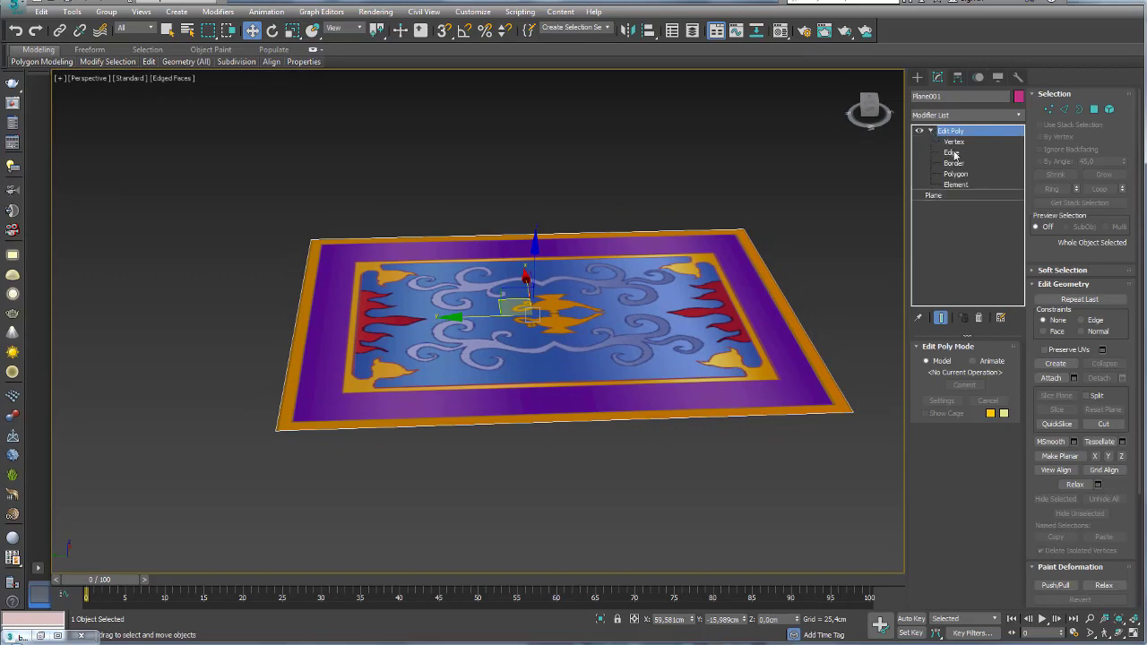
pyautogui.click(952, 152)
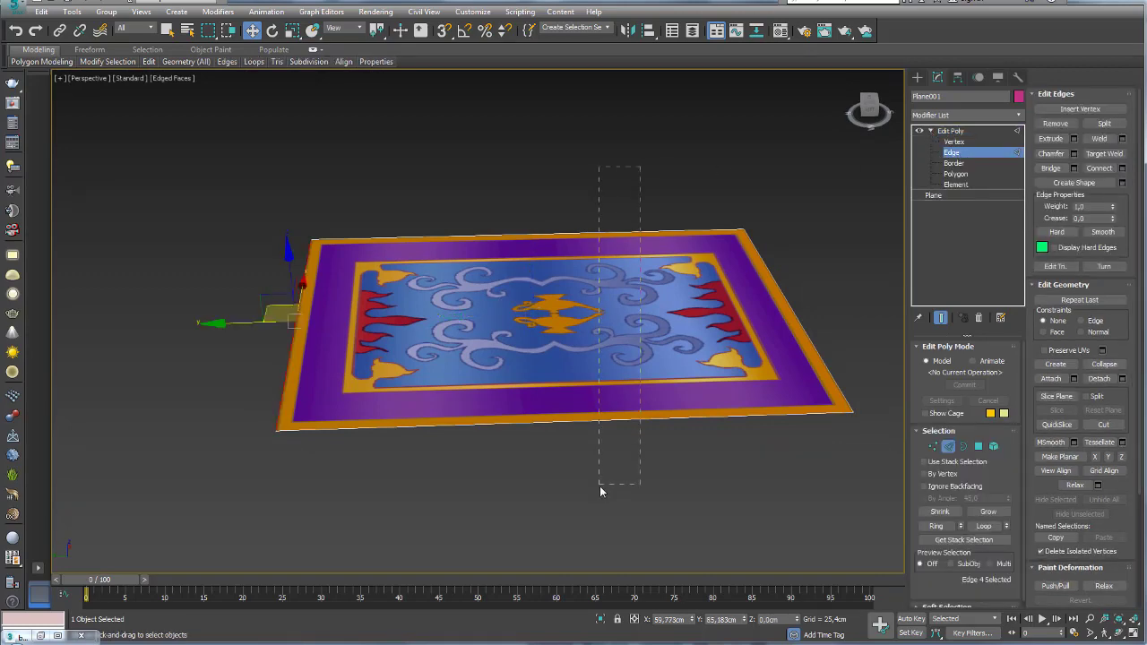
pyautogui.keyDown('alt'); pyautogui.moveTo(599, 486); pyautogui.dragTo(742, 429, button='middle'); pyautogui.keyUp('alt')
pyautogui.moveTo(564, 137); pyautogui.dragTo(556, 506)
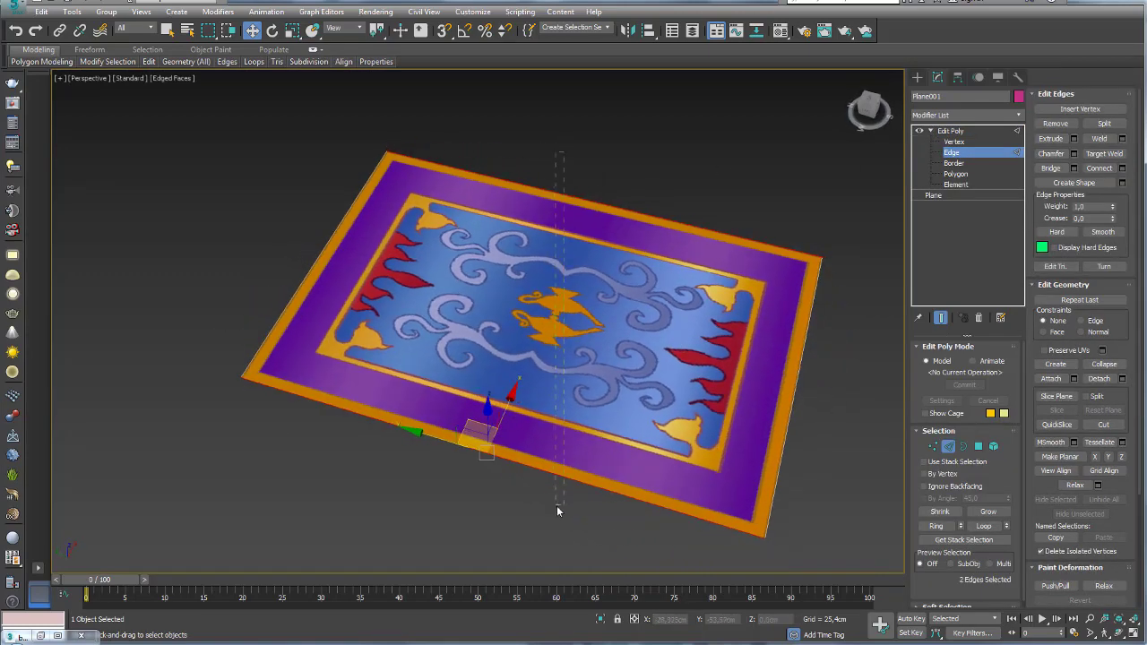
pyautogui.moveTo(556, 509); pyautogui.dragTo(527, 492, button='middle')
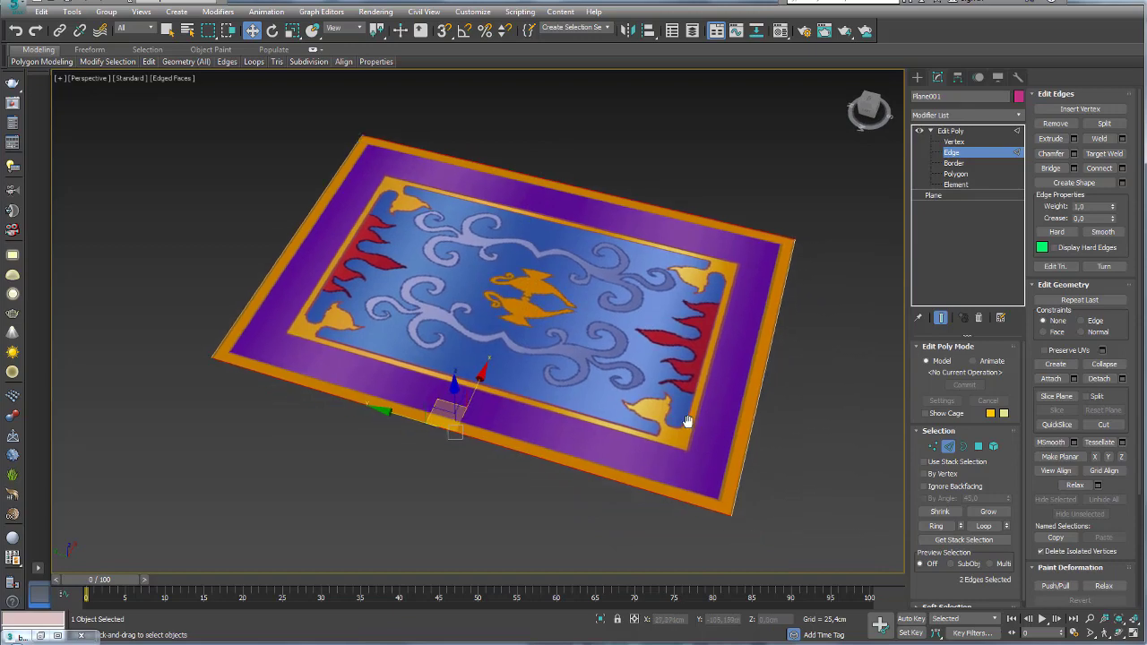
pyautogui.click(1121, 168)
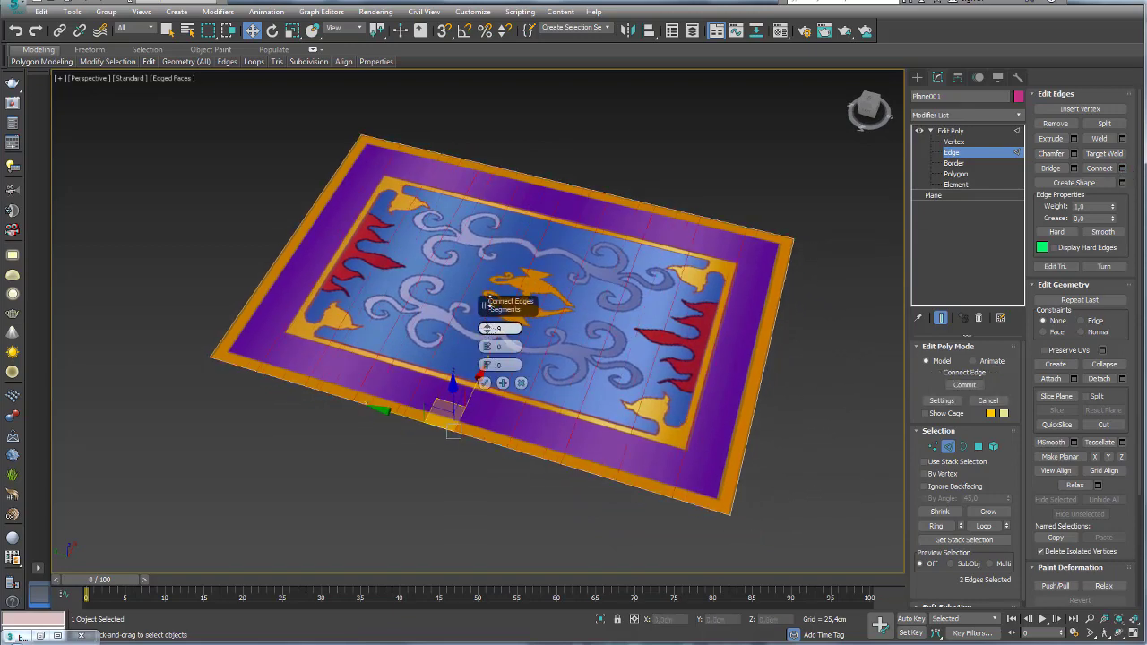
pyautogui.moveTo(489, 302); pyautogui.dragTo(484, 167)
pyautogui.click(484, 383)
# - Ring-select the edges, connect them with 50 crosswise segments, and return to top-level Edit Poly
pyautogui.moveTo(484, 383)
pyautogui.keyDown('alt'); pyautogui.mouseDown(button='middle')
pyautogui.moveTo(509, 412)
pyautogui.moveTo(486, 471)
pyautogui.mouseUp(button='middle'); pyautogui.keyUp('alt')
pyautogui.hotkey('alt', 'r')
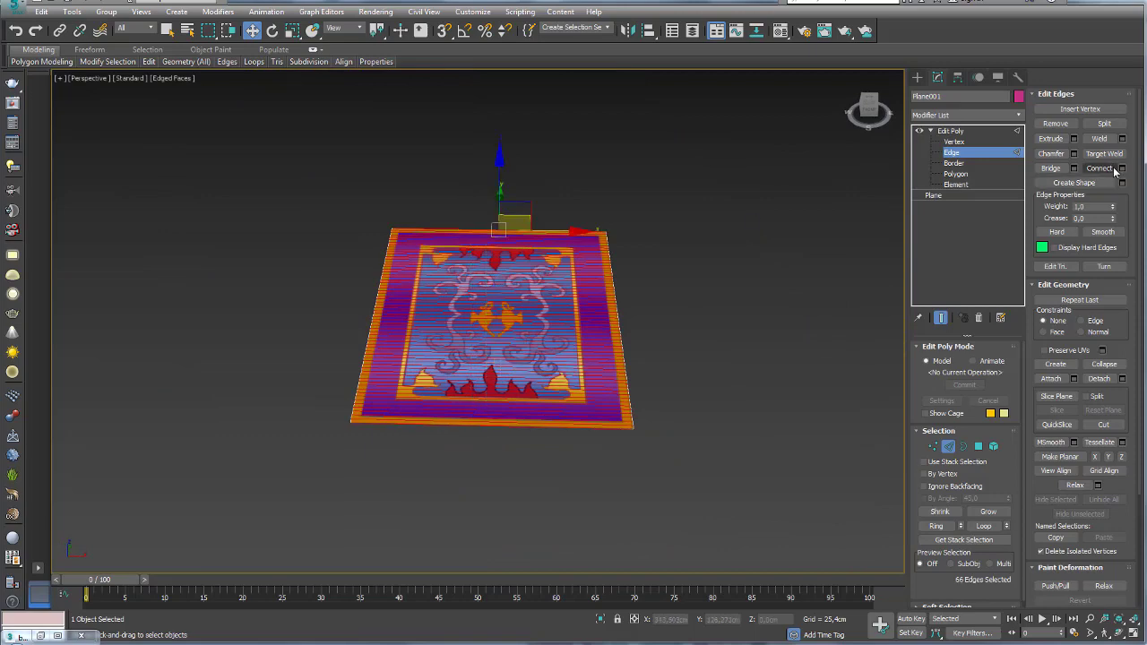
pyautogui.click(1122, 167)
pyautogui.keyDown('alt'); pyautogui.moveTo(484, 340); pyautogui.dragTo(502, 337, button='middle'); pyautogui.keyUp('alt')
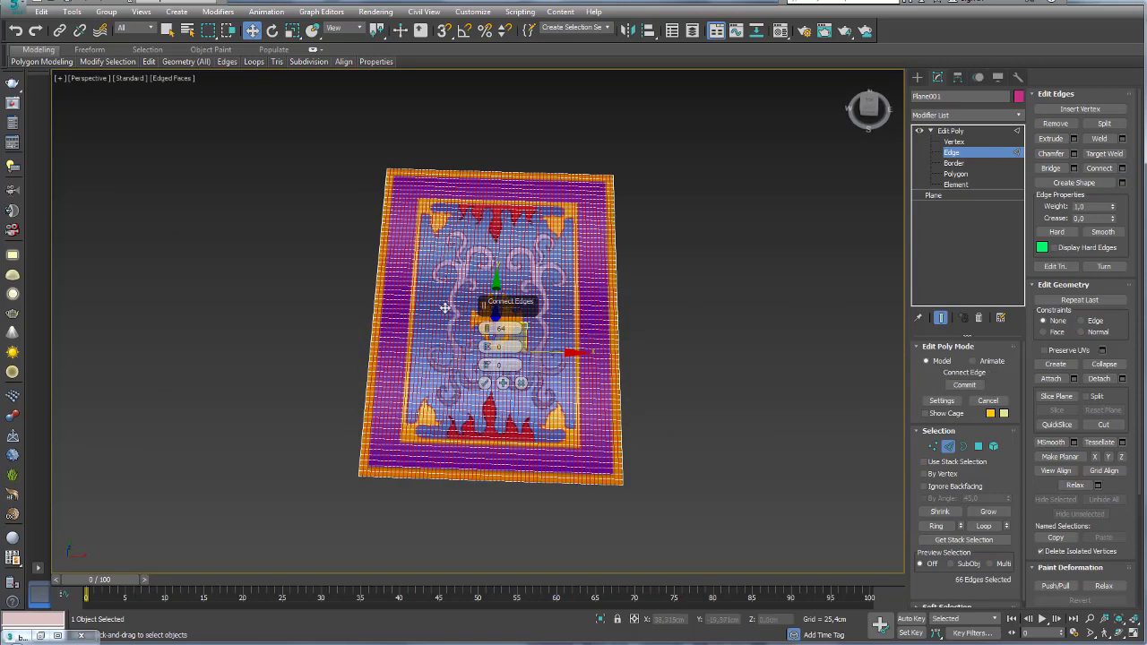
pyautogui.scroll(5, 502, 338)
pyautogui.moveTo(490, 332); pyautogui.dragTo(489, 361)
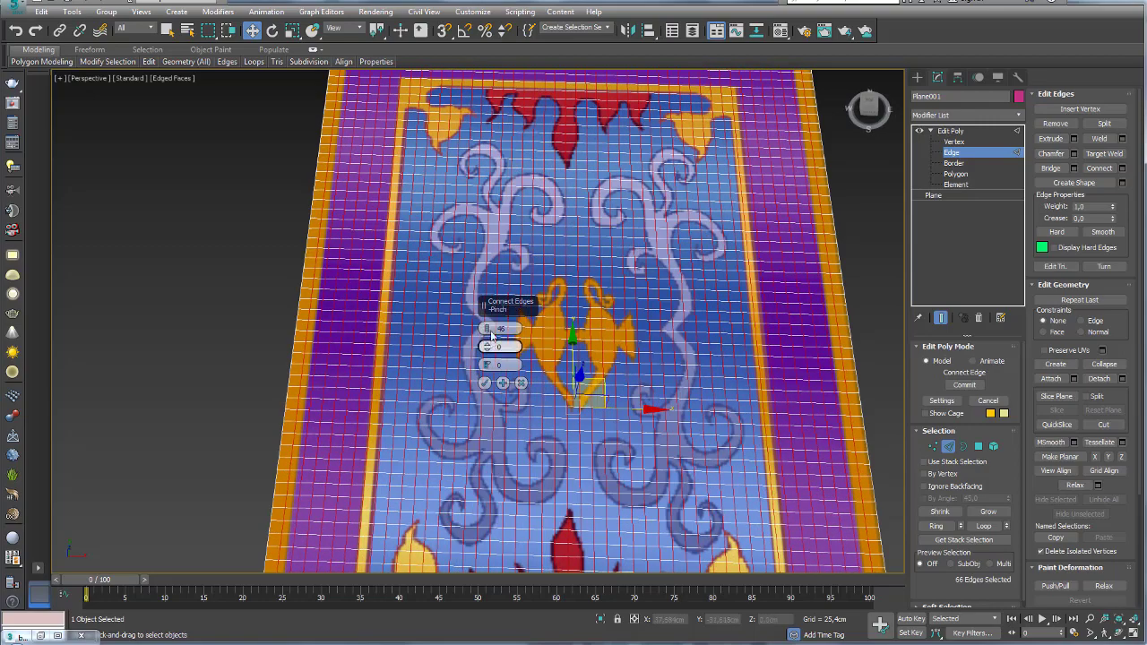
pyautogui.click(485, 382)
pyautogui.keyDown('alt'); pyautogui.moveTo(488, 387); pyautogui.dragTo(501, 269, button='middle'); pyautogui.keyUp('alt')
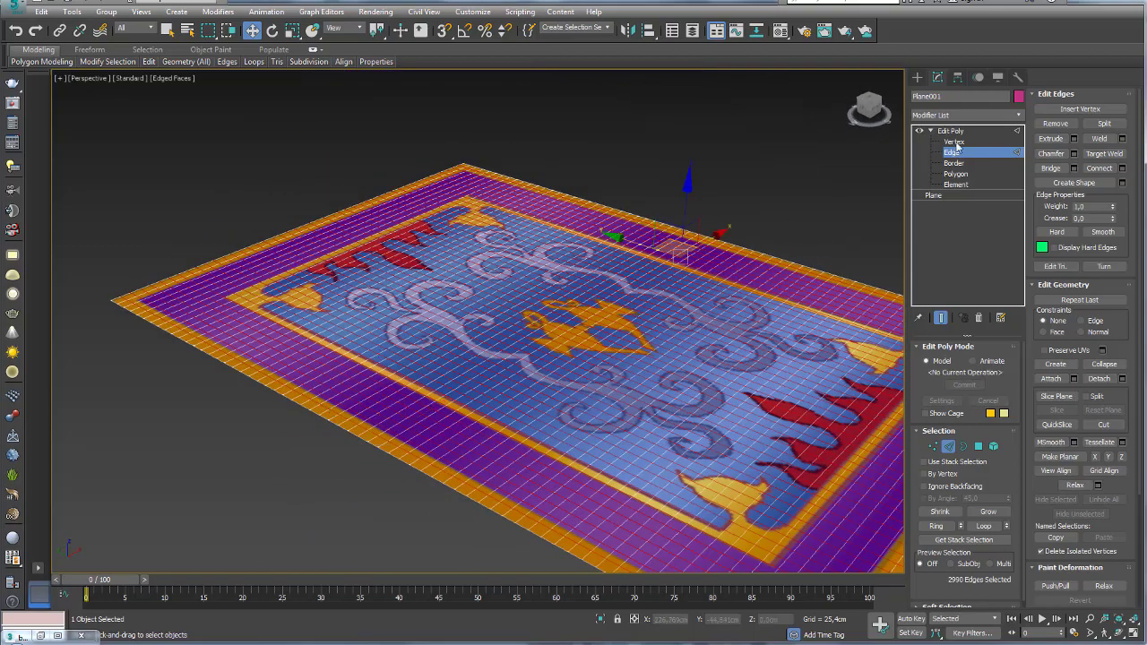
pyautogui.click(950, 131)
pyautogui.scroll(-3, 645, 236)
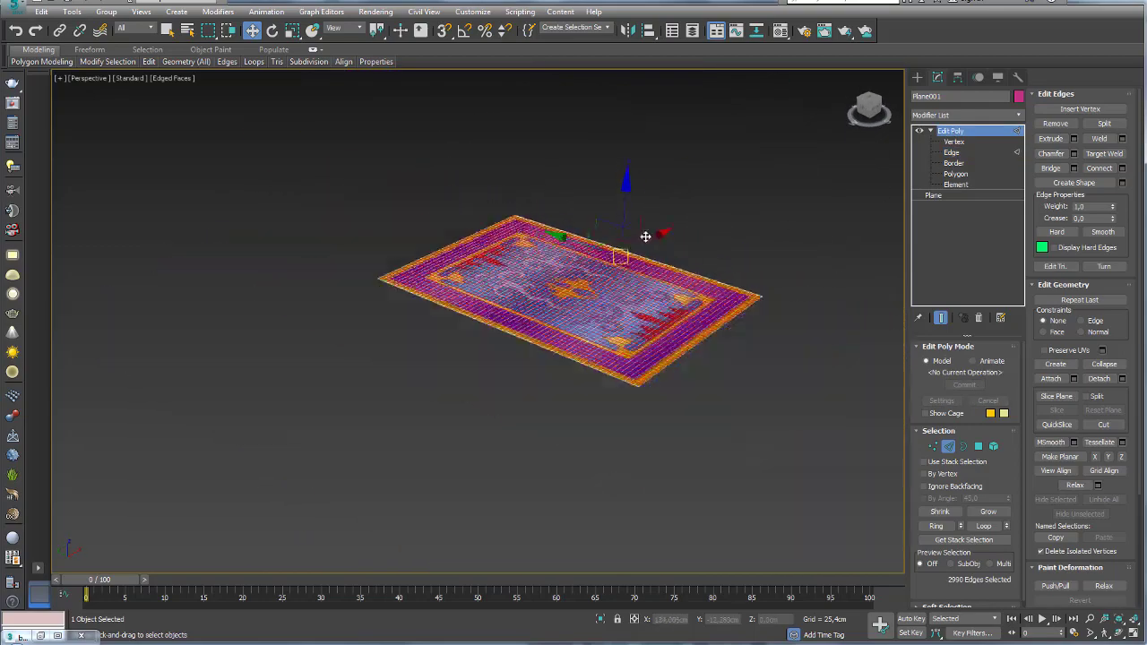
pyautogui.click(932, 132)
pyautogui.moveTo(668, 234)
pyautogui.keyDown('alt'); pyautogui.mouseDown(button='middle')
pyautogui.moveTo(686, 348)
pyautogui.moveTo(654, 376)
pyautogui.moveTo(609, 368)
pyautogui.moveTo(584, 380)
pyautogui.moveTo(556, 315)
pyautogui.mouseUp(button='middle'); pyautogui.keyUp('alt')
# - Turn off Edged Faces and add a Wave modifier above Edit Poly
pyautogui.scroll(2, 584, 380)
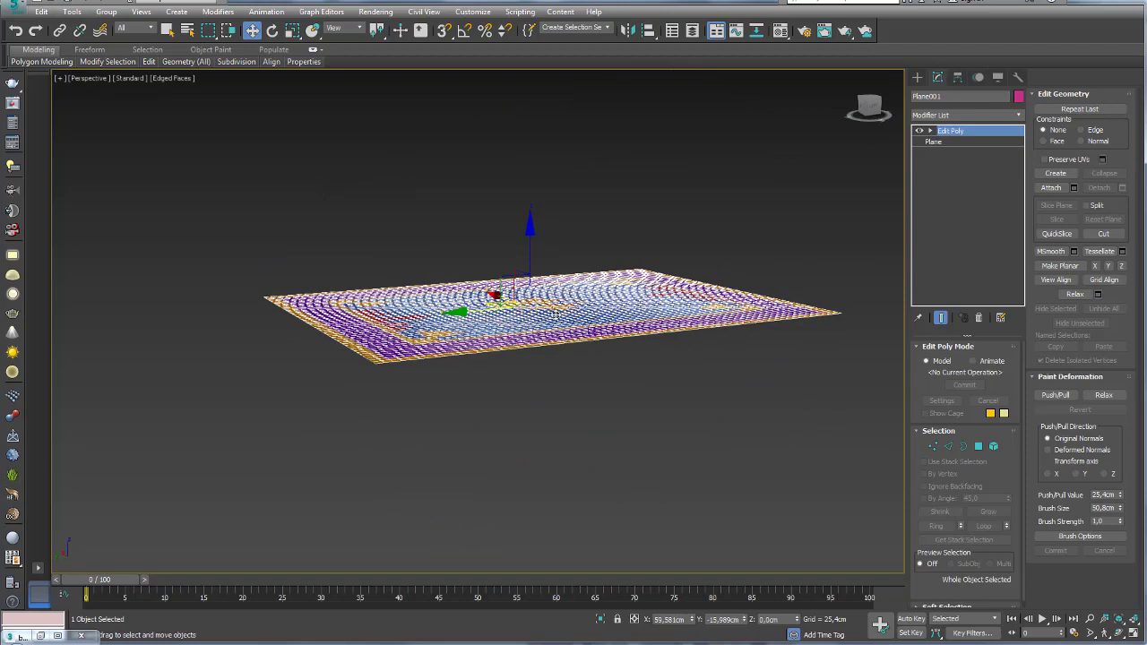
pyautogui.press('F4')
pyautogui.keyDown('alt'); pyautogui.moveTo(648, 277); pyautogui.dragTo(645, 341, button='middle'); pyautogui.keyUp('alt')
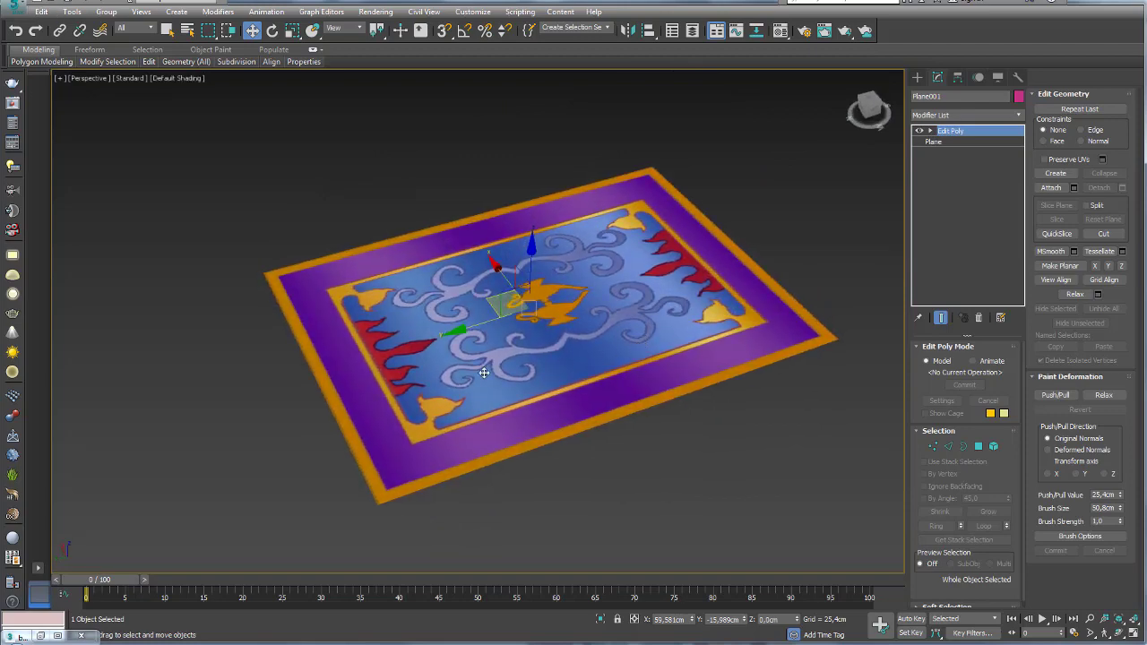
pyautogui.click(1020, 115)
pyautogui.moveTo(1020, 139); pyautogui.dragTo(1027, 459)
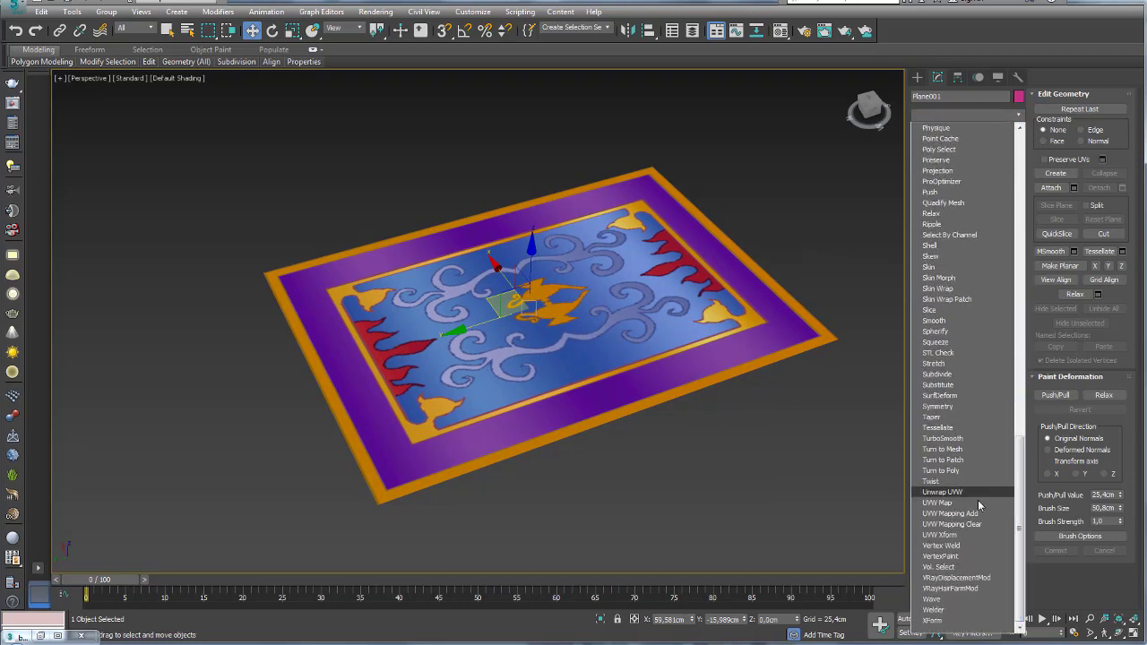
pyautogui.click(945, 607)
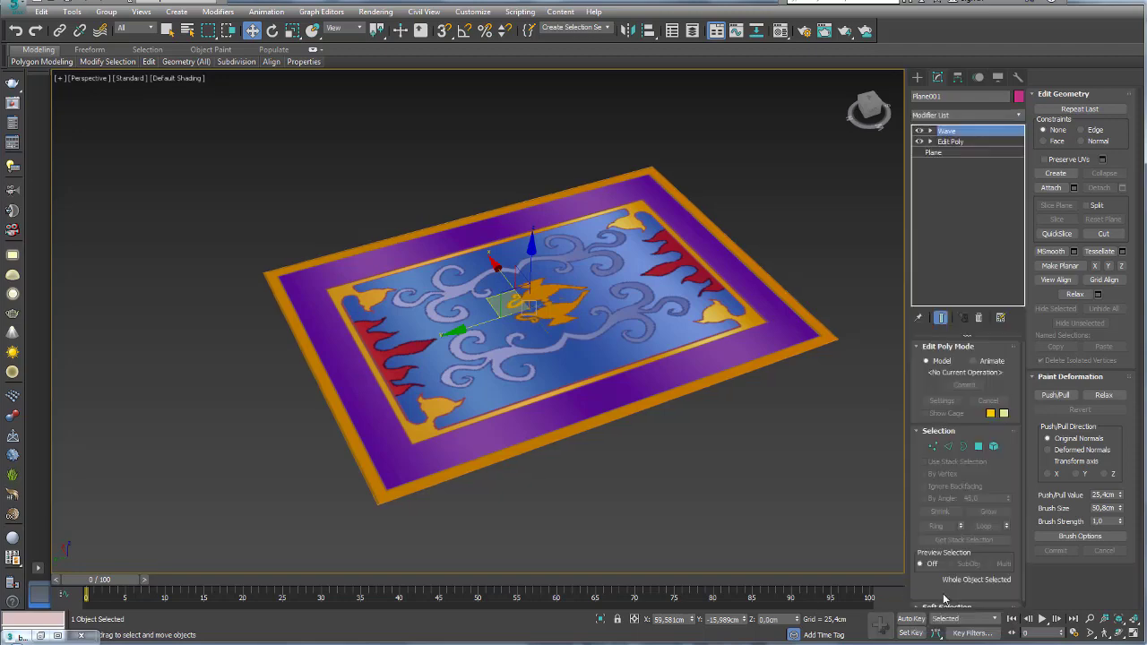
# - Set the wave amplitudes to 3,098 cm and 6,663 cm for gentle ripples
pyautogui.scroll(3, 750, 459)
pyautogui.scroll(-3, 687, 362)
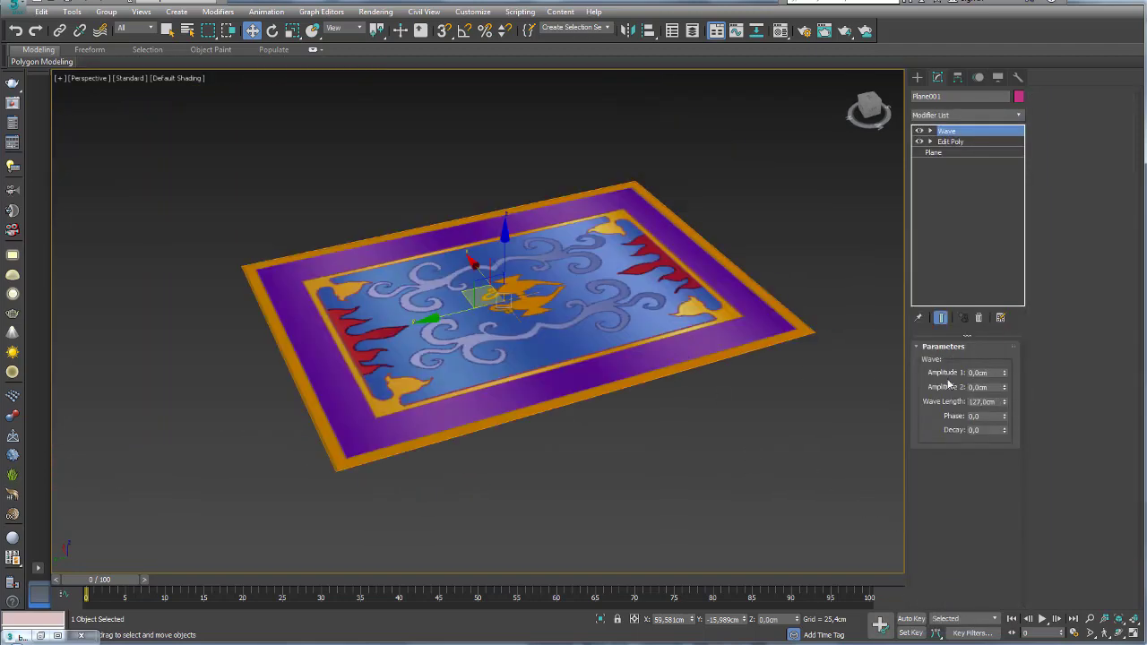
pyautogui.moveTo(1005, 373); pyautogui.dragTo(1003, 234)
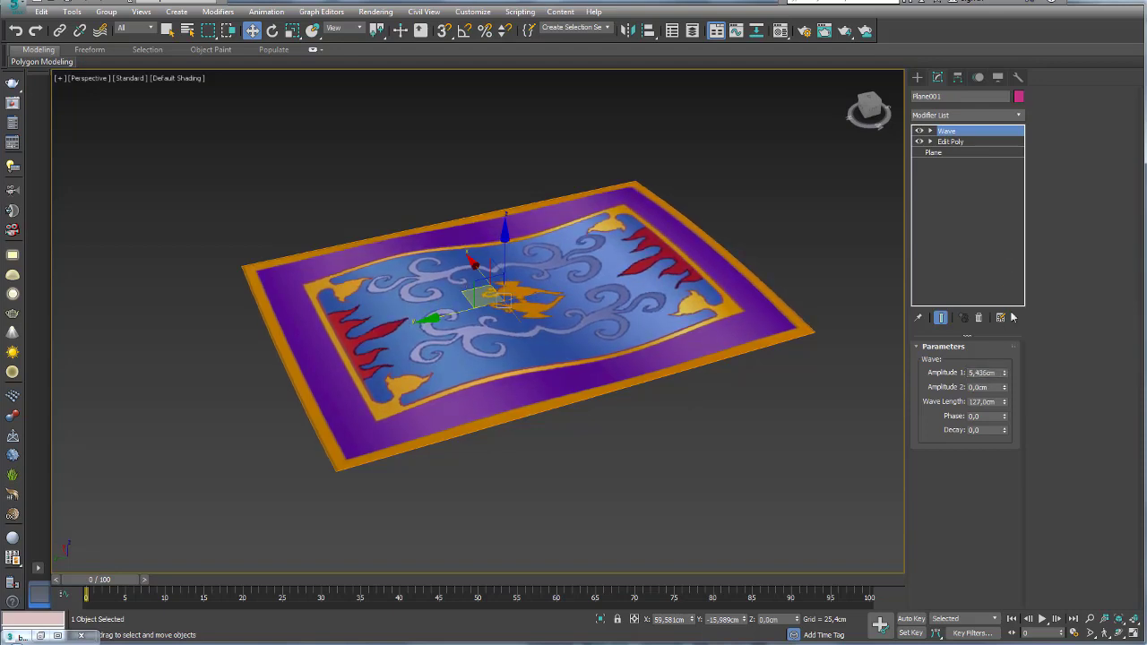
pyautogui.moveTo(1005, 387); pyautogui.dragTo(924, 215)
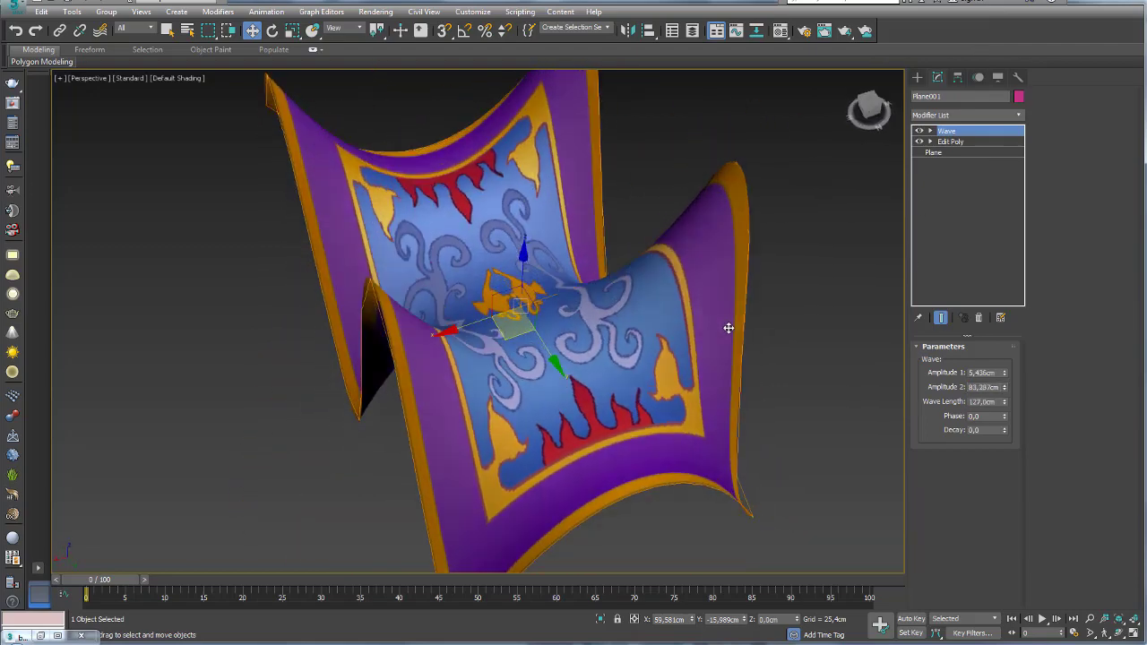
pyautogui.moveTo(697, 274)
pyautogui.keyDown('alt'); pyautogui.mouseDown(button='middle')
pyautogui.moveTo(643, 322)
pyautogui.moveTo(597, 281)
pyautogui.mouseUp(button='middle'); pyautogui.keyUp('alt')
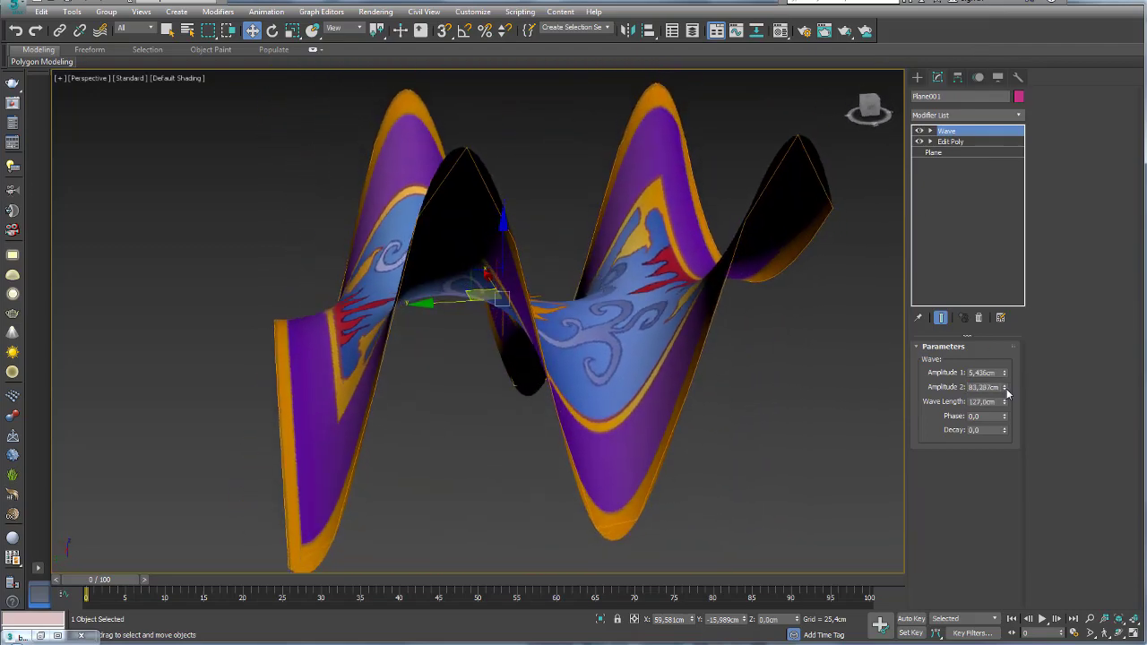
pyautogui.moveTo(1004, 387); pyautogui.dragTo(1014, 448)
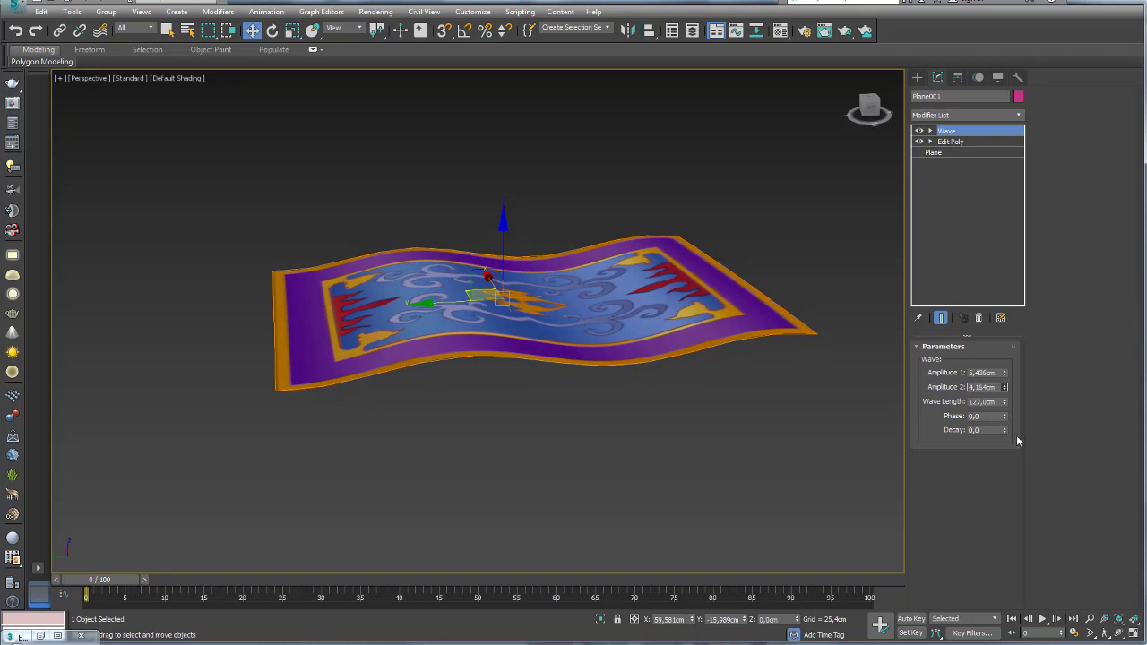
pyautogui.moveTo(1005, 388)
pyautogui.mouseDown()
pyautogui.moveTo(1004, 376)
pyautogui.moveTo(1006, 403)
pyautogui.moveTo(1005, 390)
pyautogui.moveTo(984, 415)
pyautogui.mouseUp()
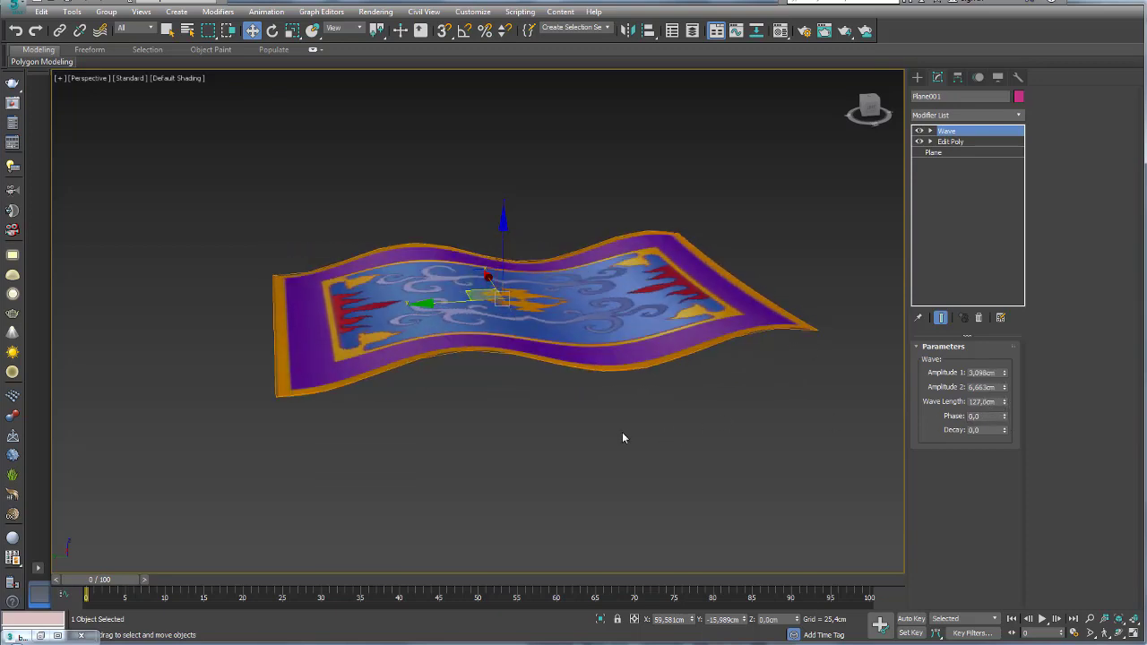
# - With Auto Key on, set the Wave Phase to 5 at frame 100
pyautogui.keyDown('alt'); pyautogui.moveTo(622, 438); pyautogui.dragTo(774, 553, button='middle'); pyautogui.keyUp('alt')
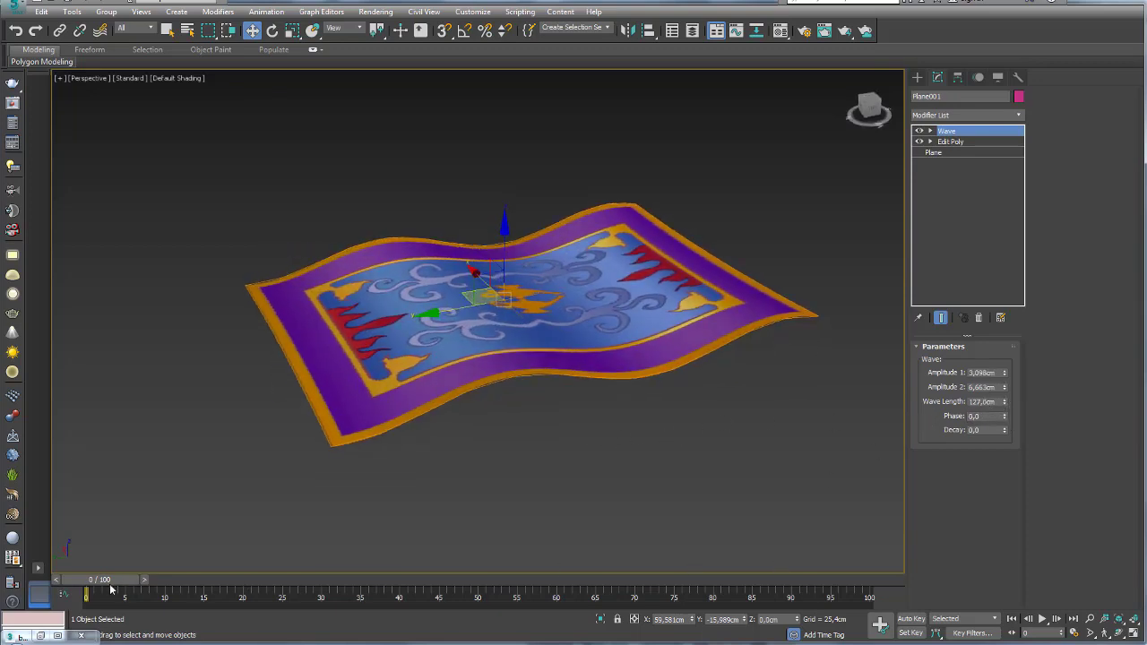
pyautogui.press('q')
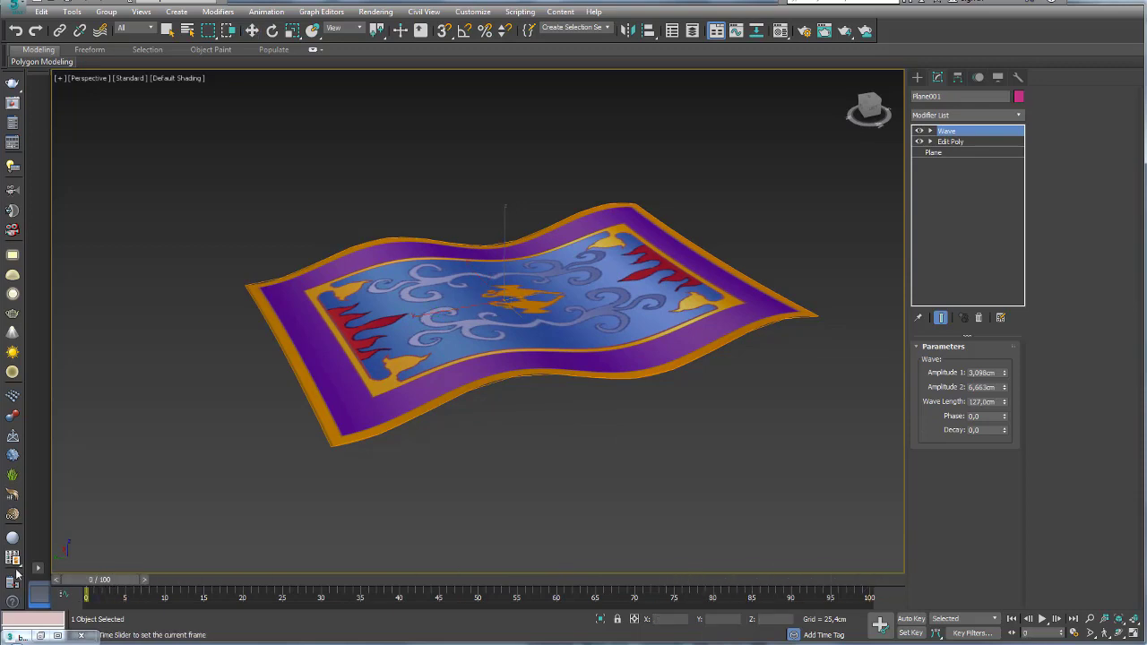
pyautogui.press('w')
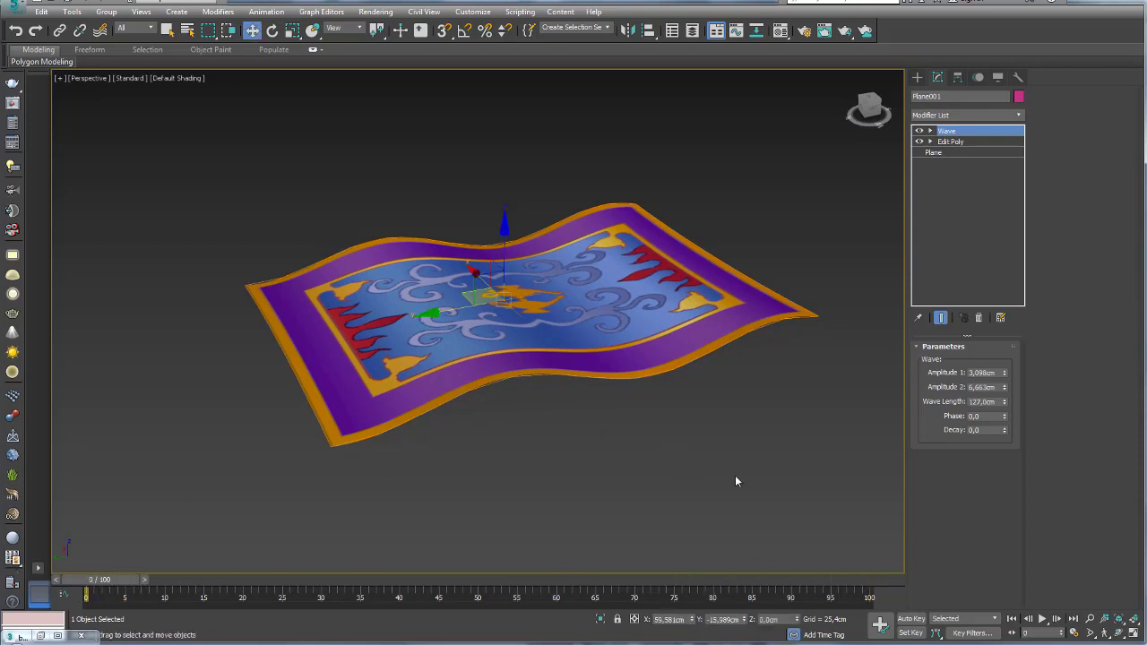
pyautogui.click(912, 618)
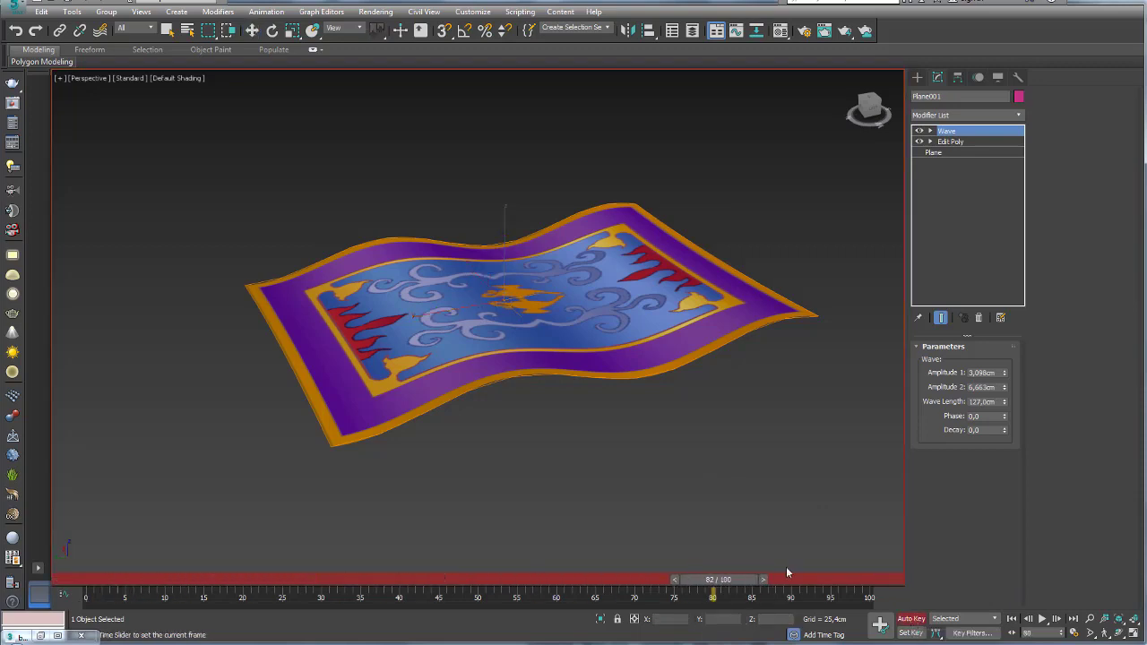
pyautogui.moveTo(101, 589); pyautogui.dragTo(881, 580)
pyautogui.write('5')
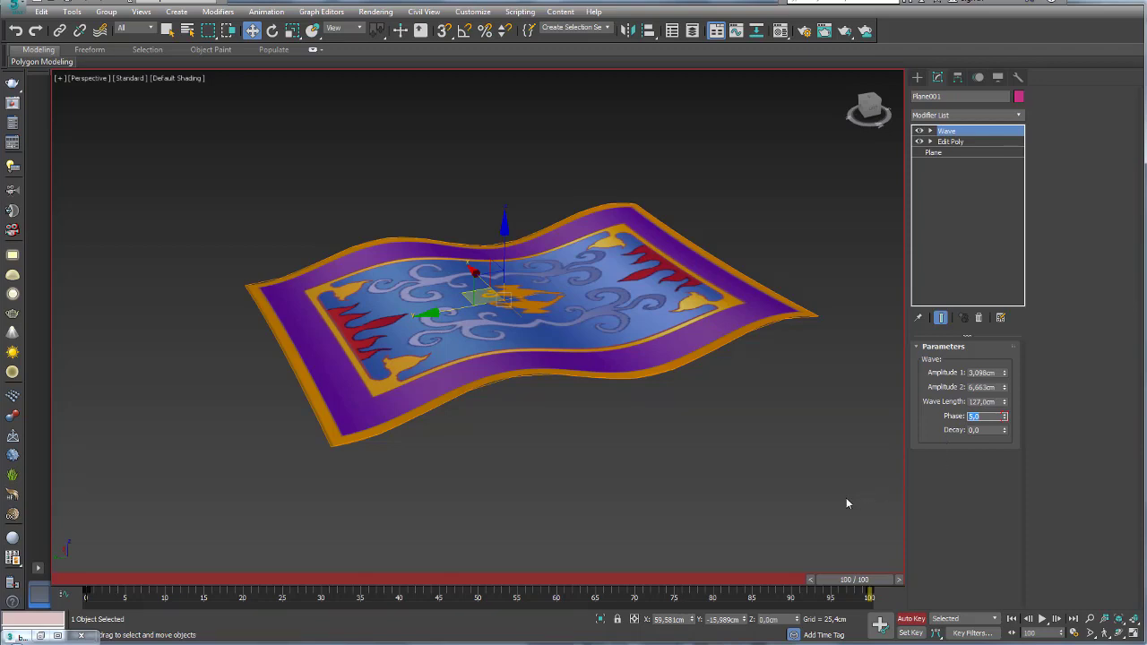
pyautogui.moveTo(854, 580); pyautogui.dragTo(85, 562)
# - Play back the rippling carpet from frame 0, then turn Auto Key off
pyautogui.press('w')
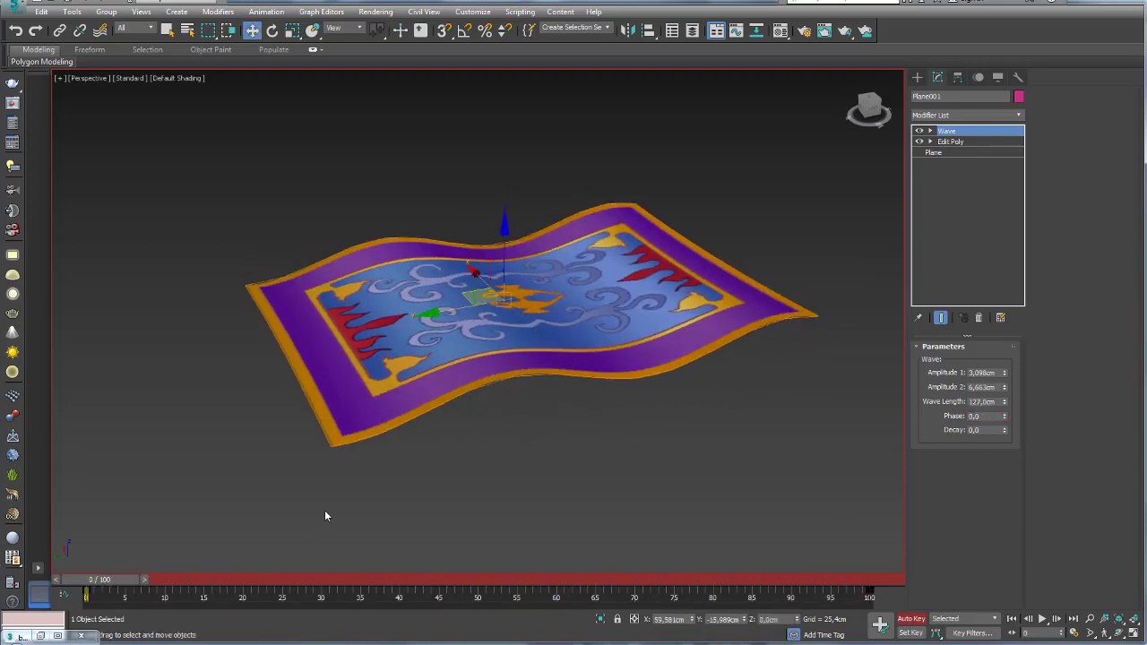
pyautogui.click(1042, 619)
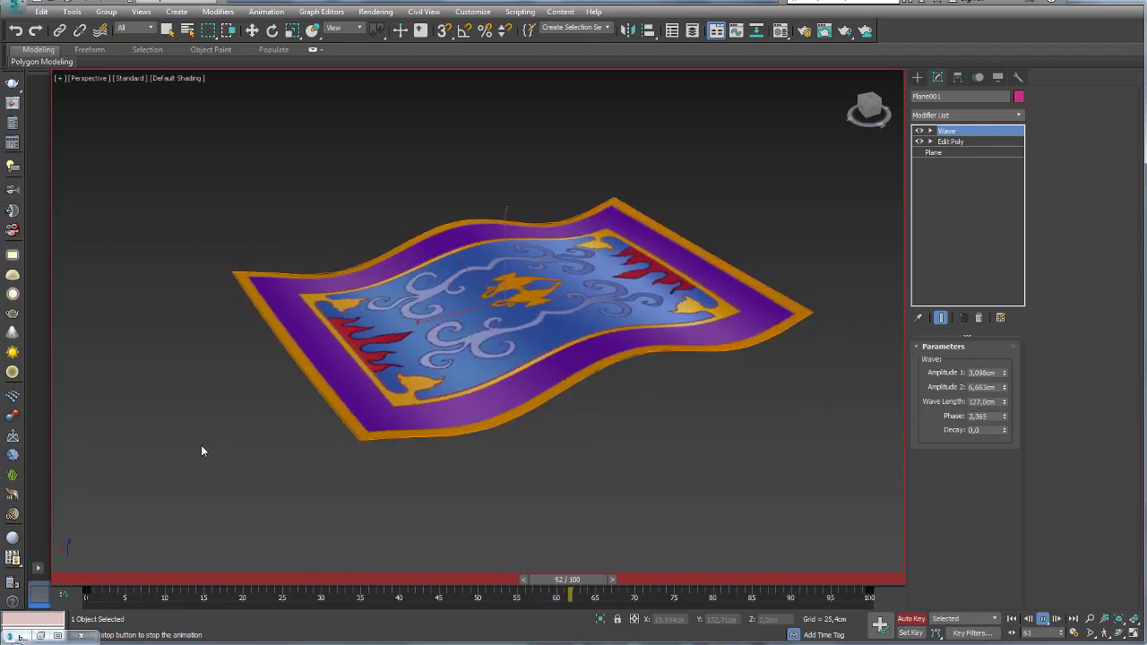
pyautogui.click(1043, 618)
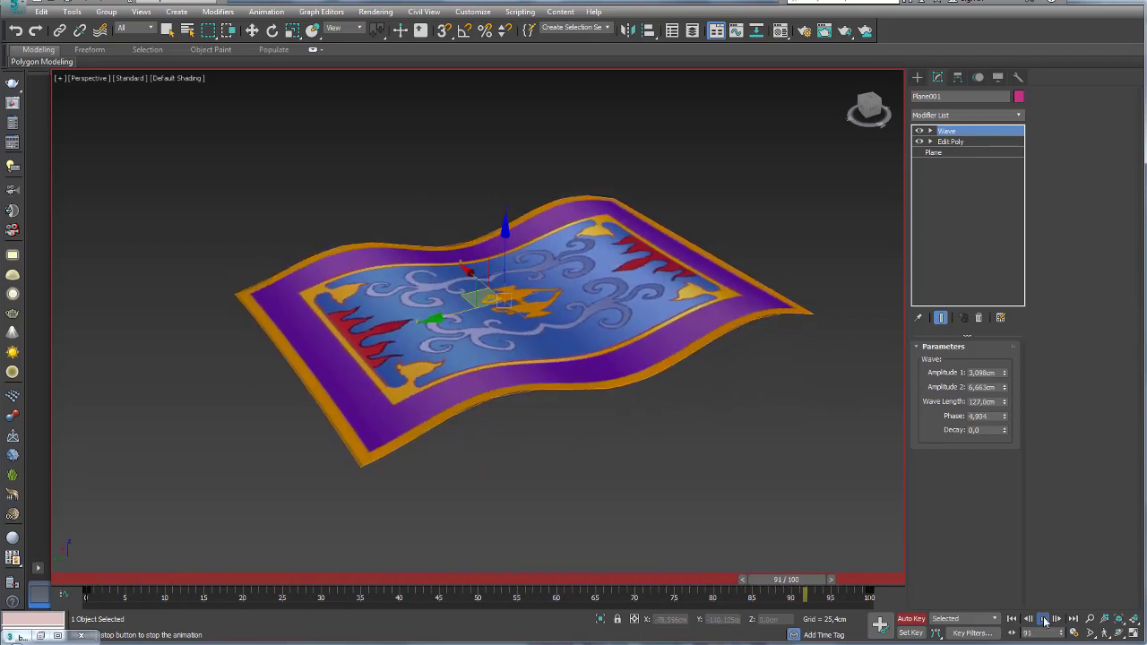
pyautogui.click(912, 620)
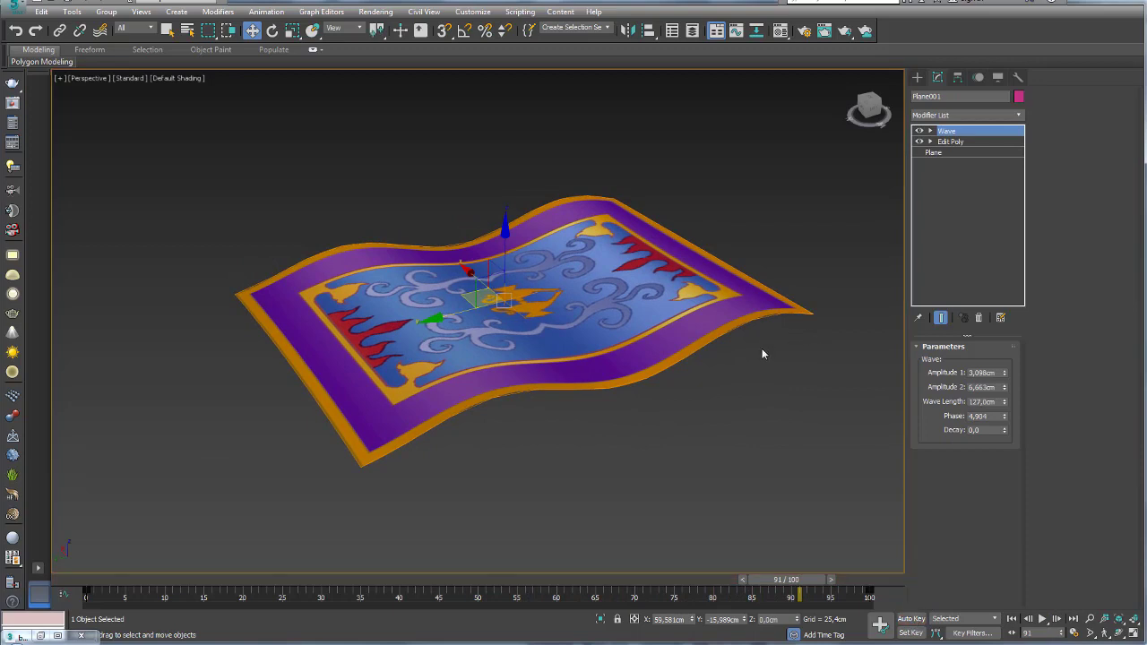
pyautogui.moveTo(761, 350); pyautogui.dragTo(739, 354, button='middle')
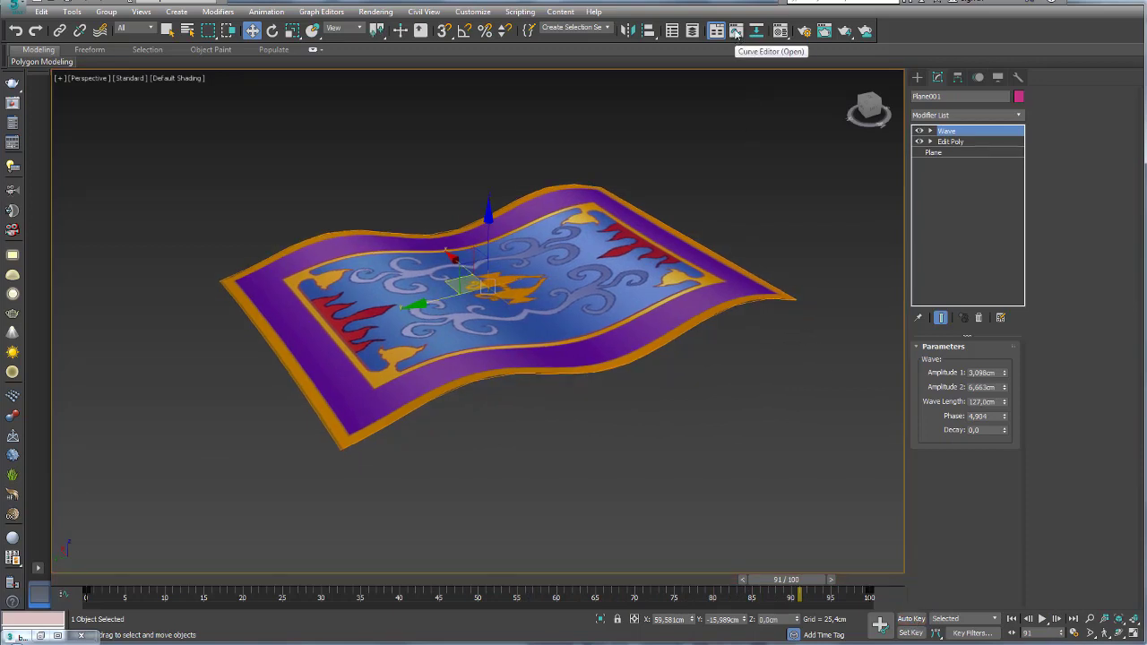
# - In the Curve Editor, expand the carpet's Modified Object > Wave tracks and show the Phase curve
pyautogui.click(736, 31)
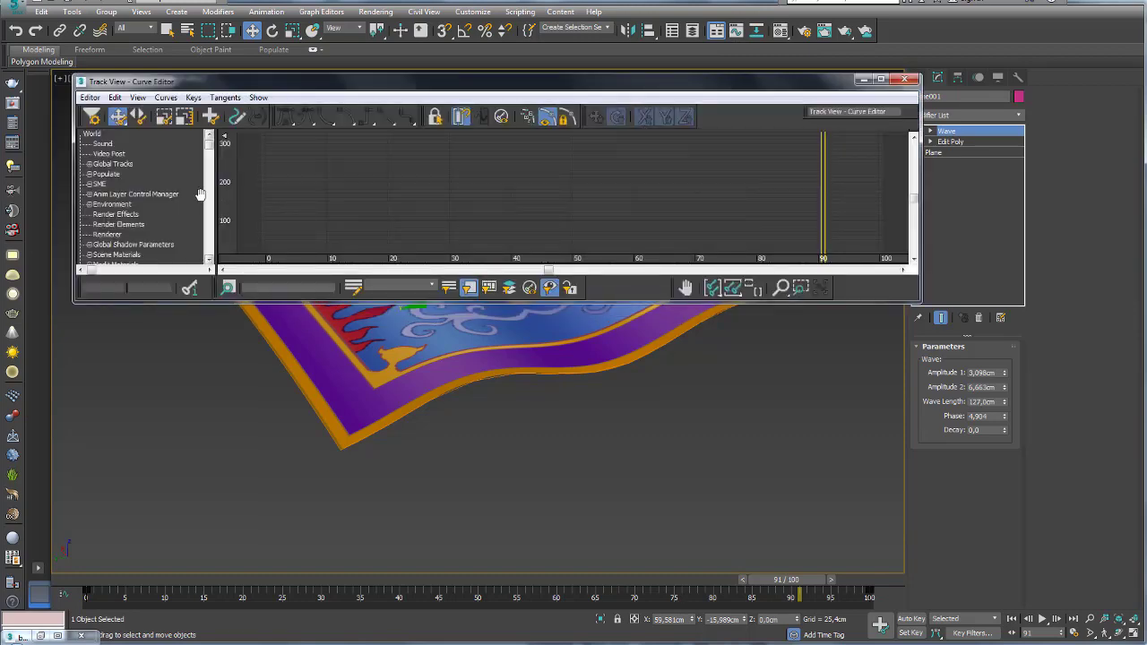
pyautogui.moveTo(203, 307); pyautogui.dragTo(202, 331)
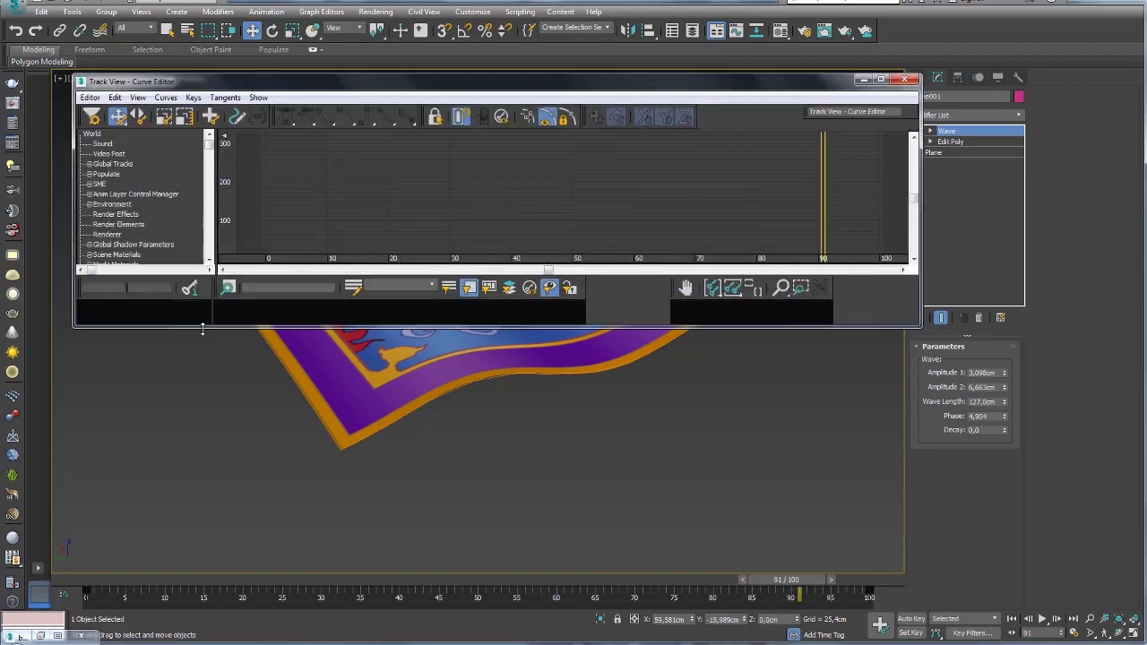
pyautogui.moveTo(210, 145); pyautogui.dragTo(211, 191)
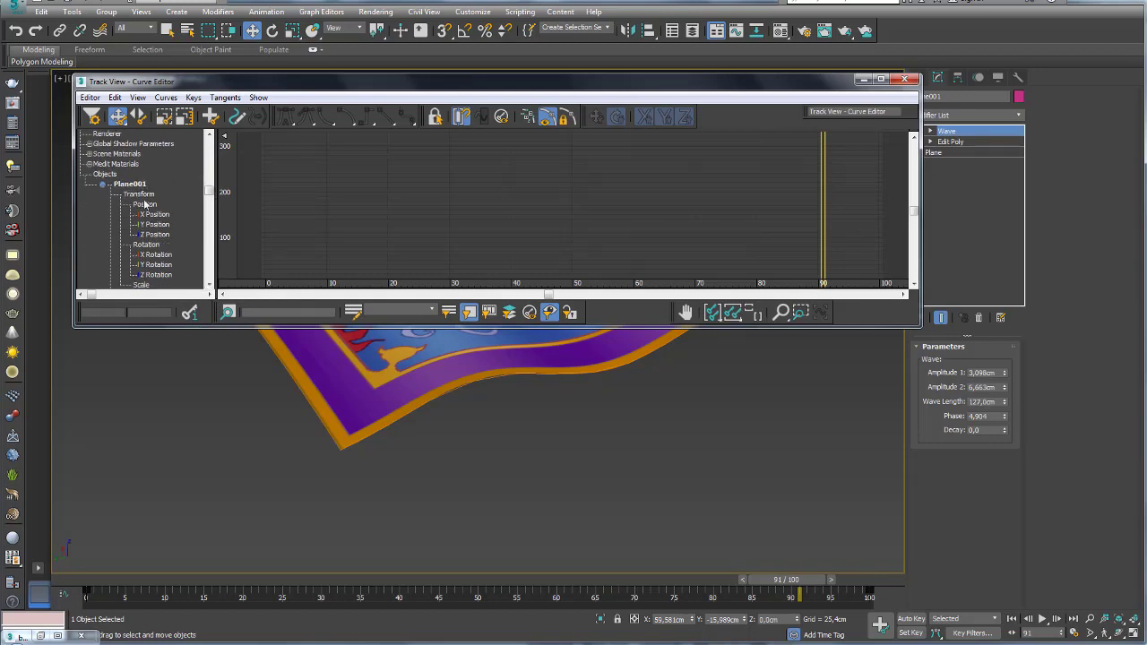
pyautogui.moveTo(207, 195); pyautogui.dragTo(209, 207)
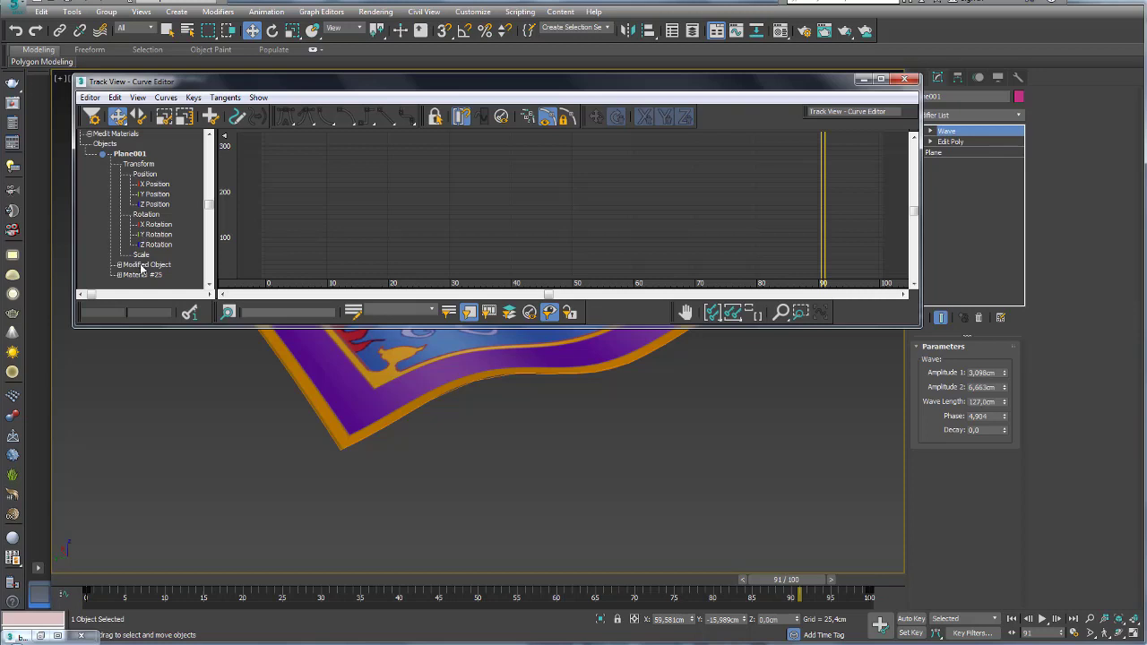
pyautogui.click(119, 265)
pyautogui.moveTo(209, 198); pyautogui.dragTo(209, 223)
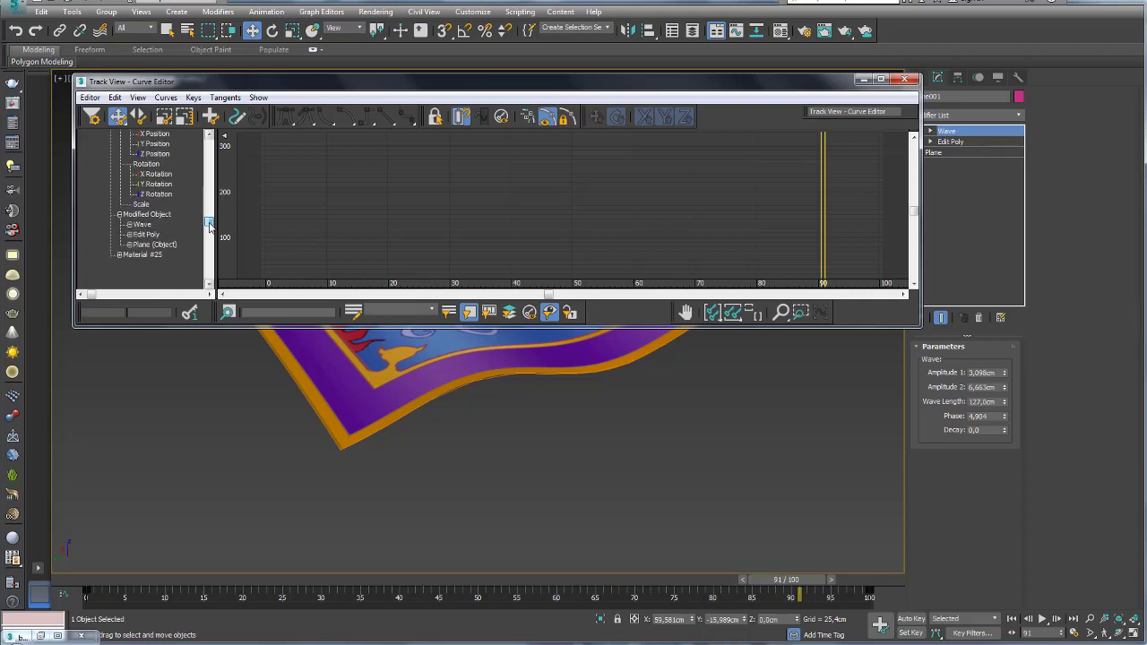
pyautogui.click(149, 214)
pyautogui.click(130, 216)
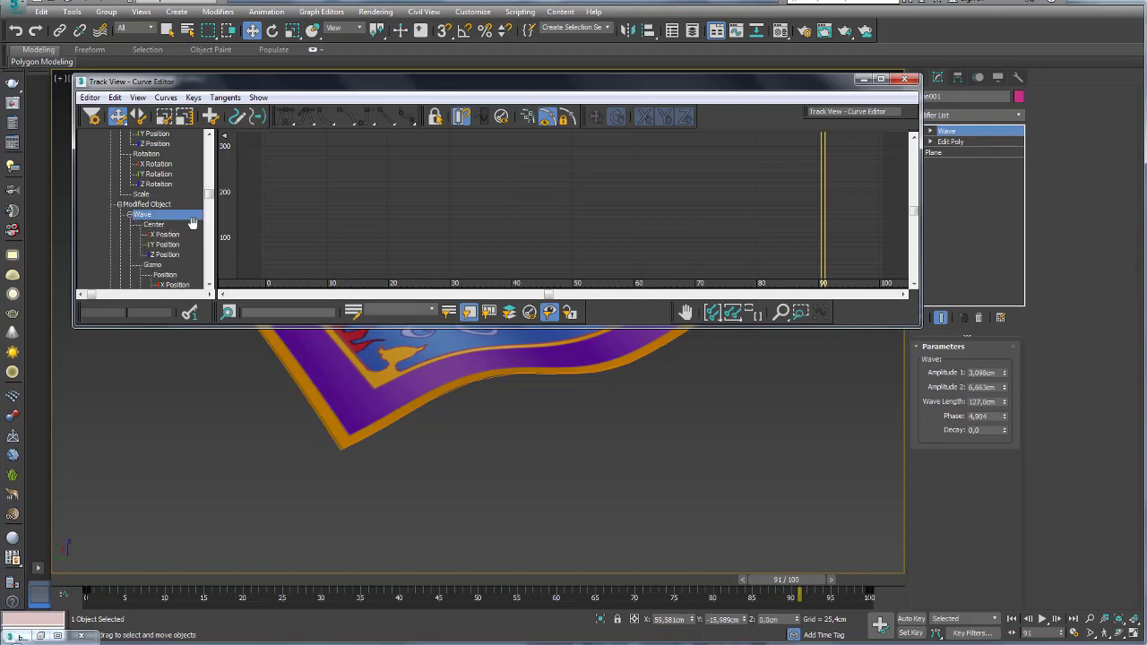
pyautogui.moveTo(209, 198); pyautogui.dragTo(209, 243)
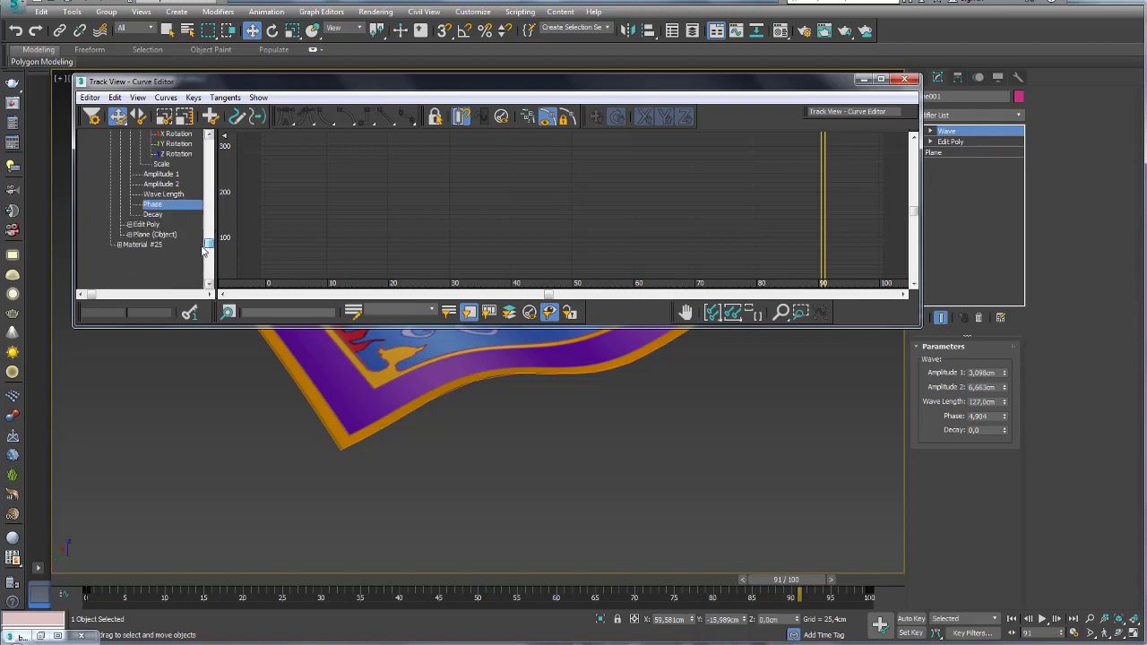
pyautogui.click(157, 208)
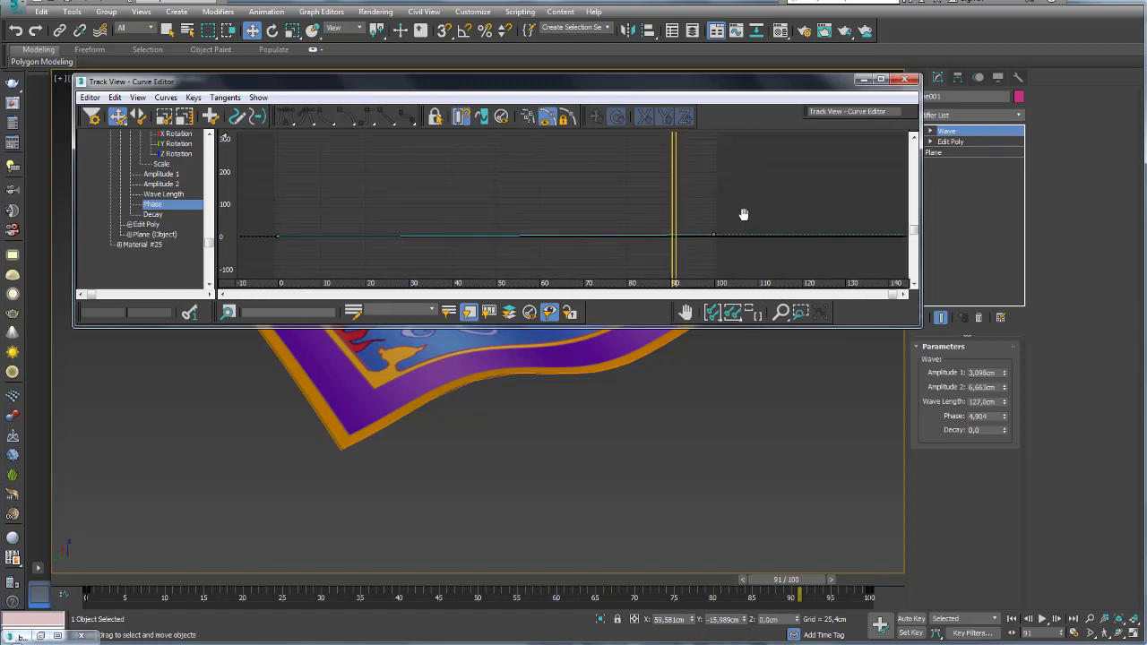
# - Select all Phase keys, set their tangents to Linear, and close the Curve Editor
pyautogui.moveTo(743, 214); pyautogui.dragTo(813, 181, button='middle')
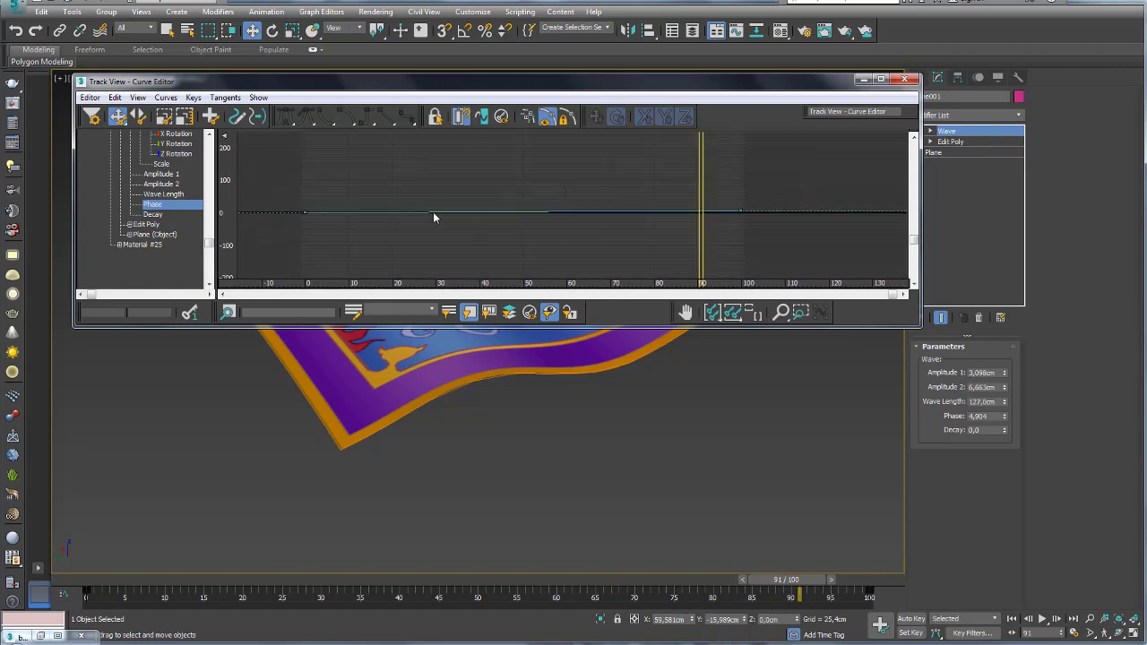
pyautogui.moveTo(806, 193); pyautogui.dragTo(296, 255)
pyautogui.click(388, 120)
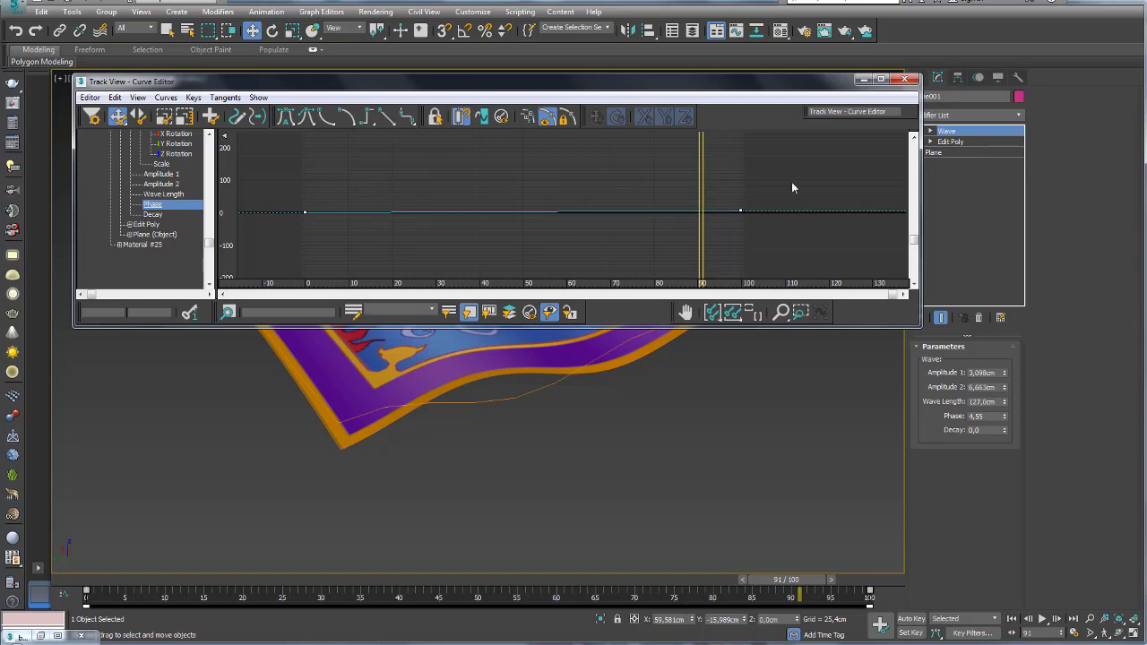
pyautogui.click(904, 79)
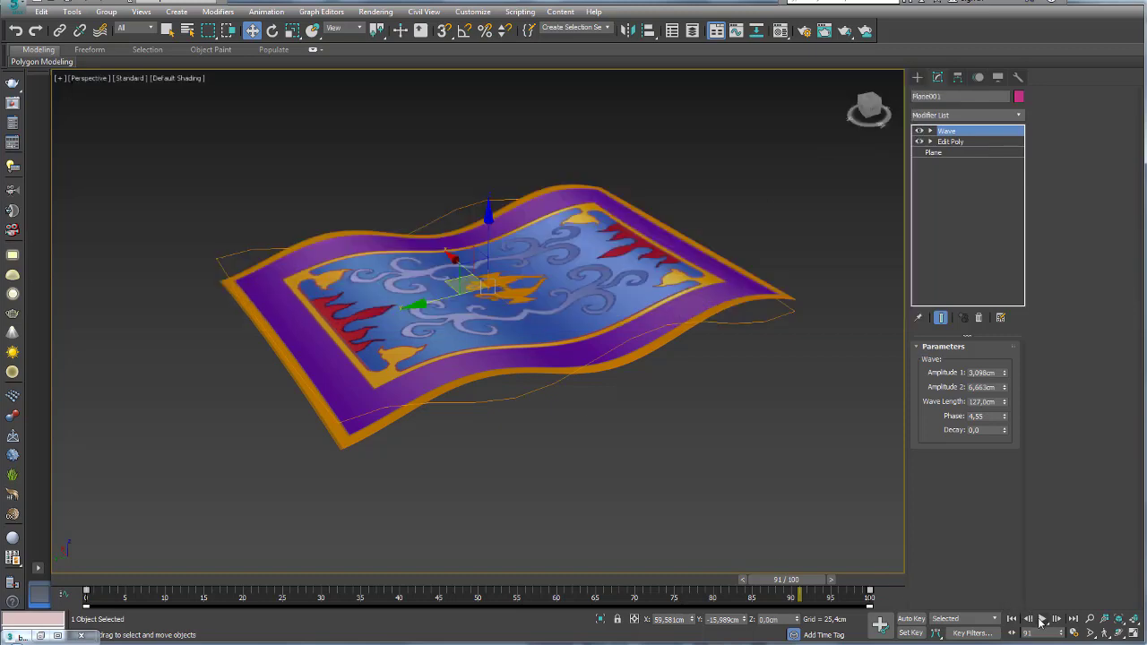
# - Play the wave animation, stop it at frame 98, and orbit to inspect the carpet
pyautogui.click(1041, 620)
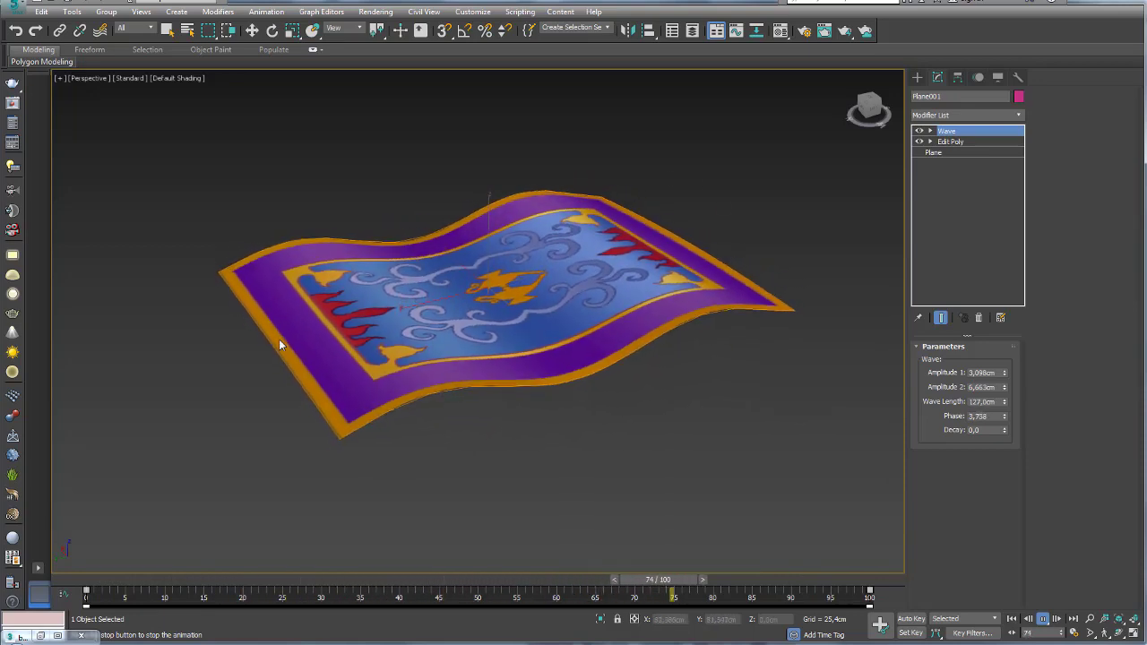
pyautogui.press('/')
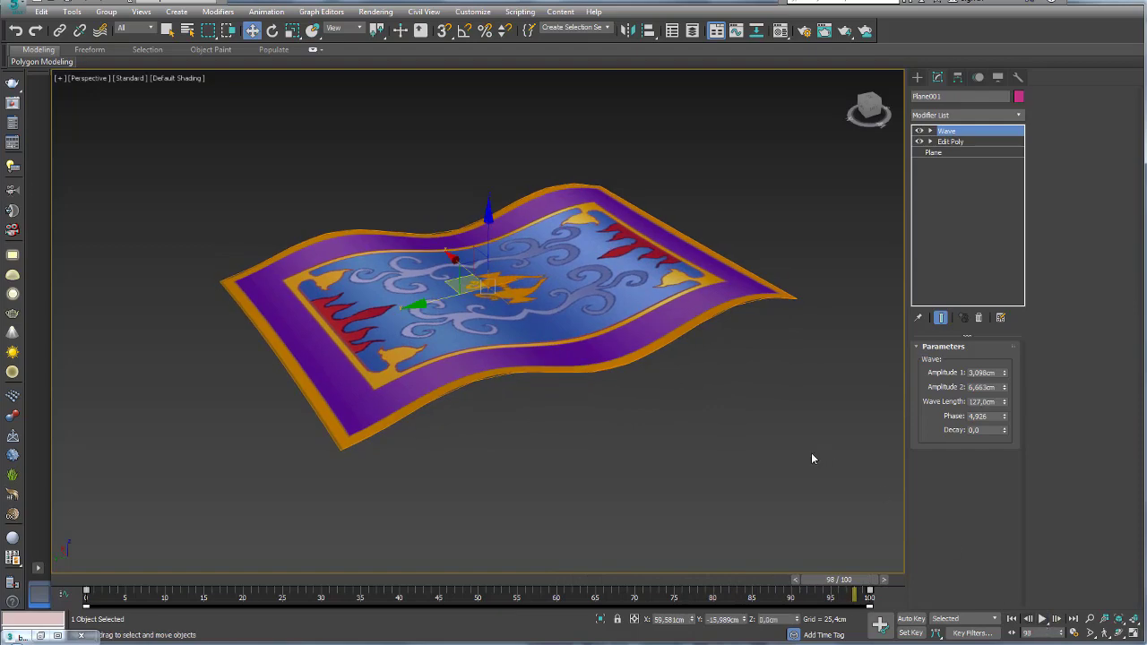
pyautogui.keyDown('alt'); pyautogui.moveTo(812, 457); pyautogui.dragTo(738, 448, button='middle'); pyautogui.keyUp('alt')
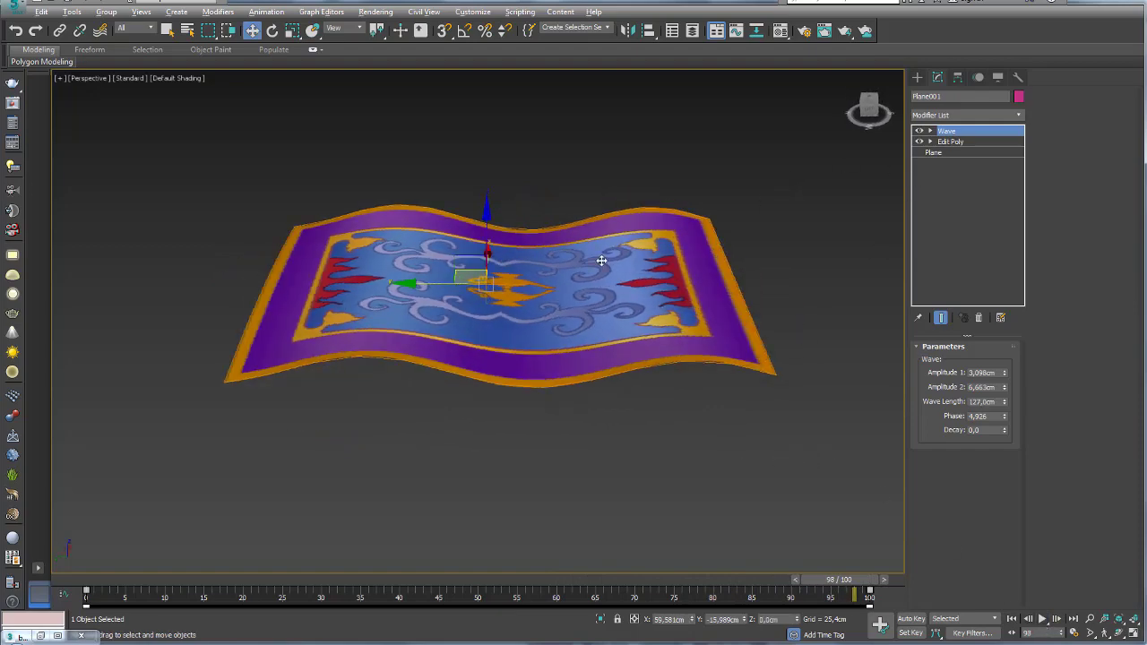
pyautogui.keyDown('alt'); pyautogui.moveTo(788, 185); pyautogui.dragTo(559, 221, button='middle'); pyautogui.keyUp('alt')
pyautogui.moveTo(303, 369)
pyautogui.keyDown('alt'); pyautogui.mouseDown(button='middle')
pyautogui.moveTo(371, 364)
pyautogui.moveTo(341, 351)
pyautogui.moveTo(182, 377)
pyautogui.mouseUp(button='middle'); pyautogui.keyUp('alt')
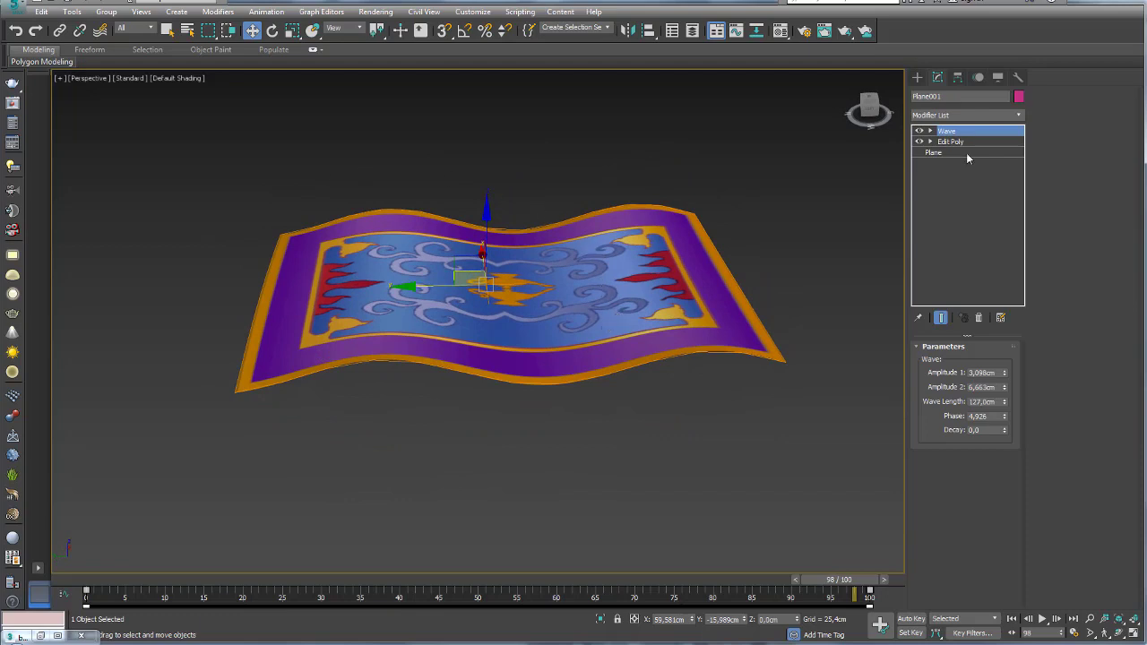
# - Add a Noise modifier to the carpet and switch off the Wave modifier
pyautogui.click(1022, 116)
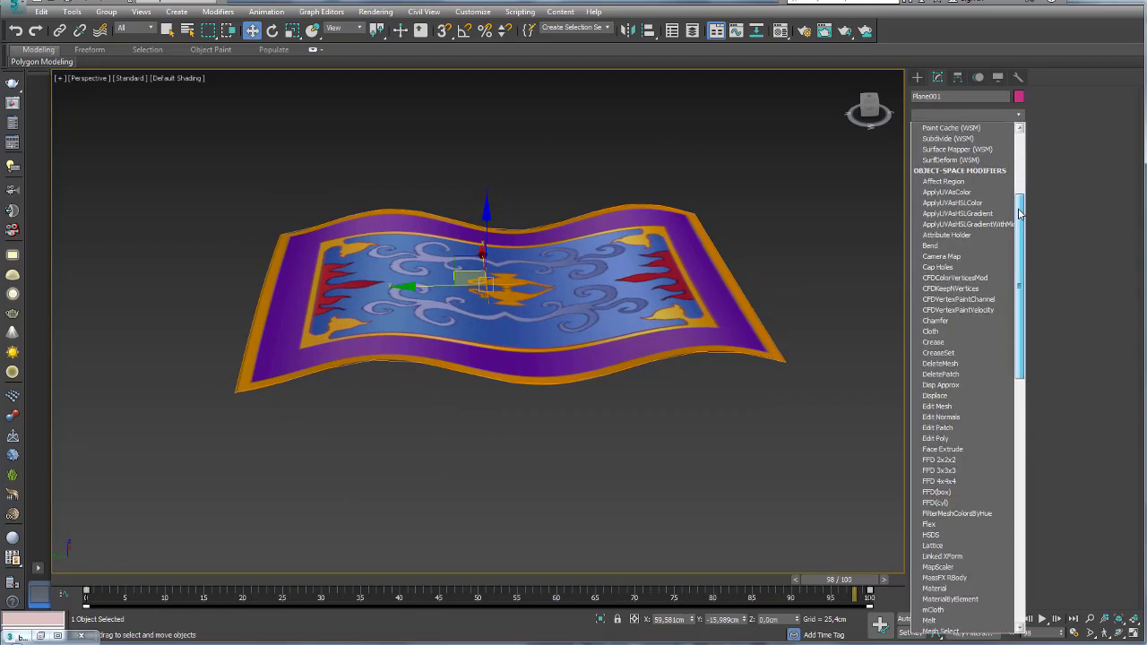
pyautogui.scroll(-5, 1019, 251)
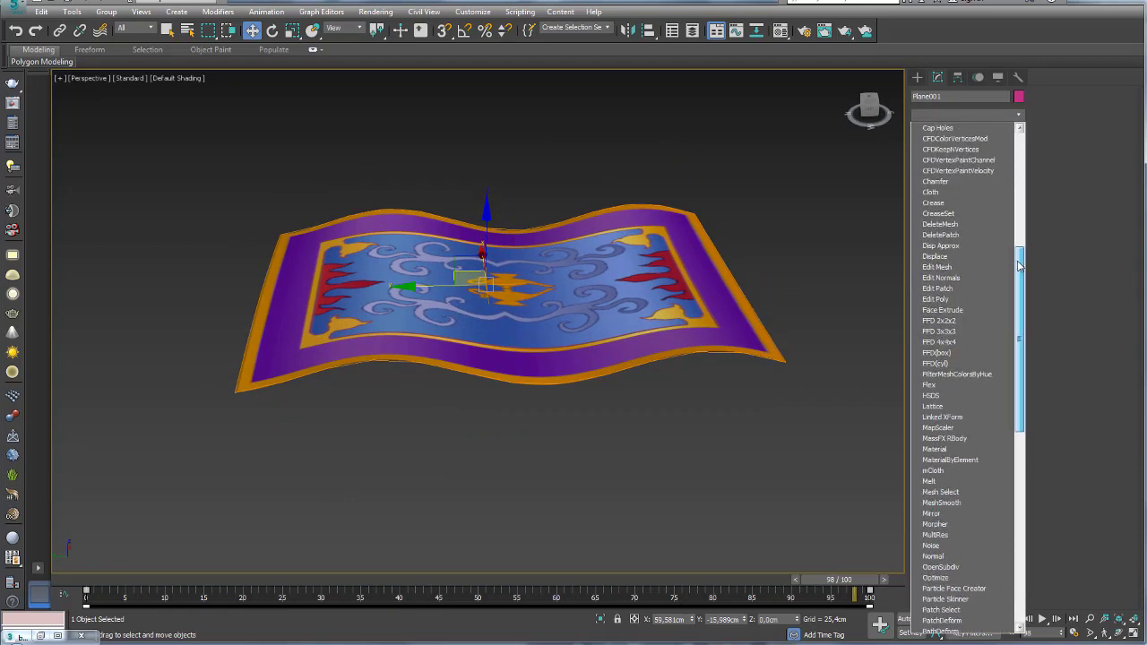
pyautogui.scroll(-2, 1019, 264)
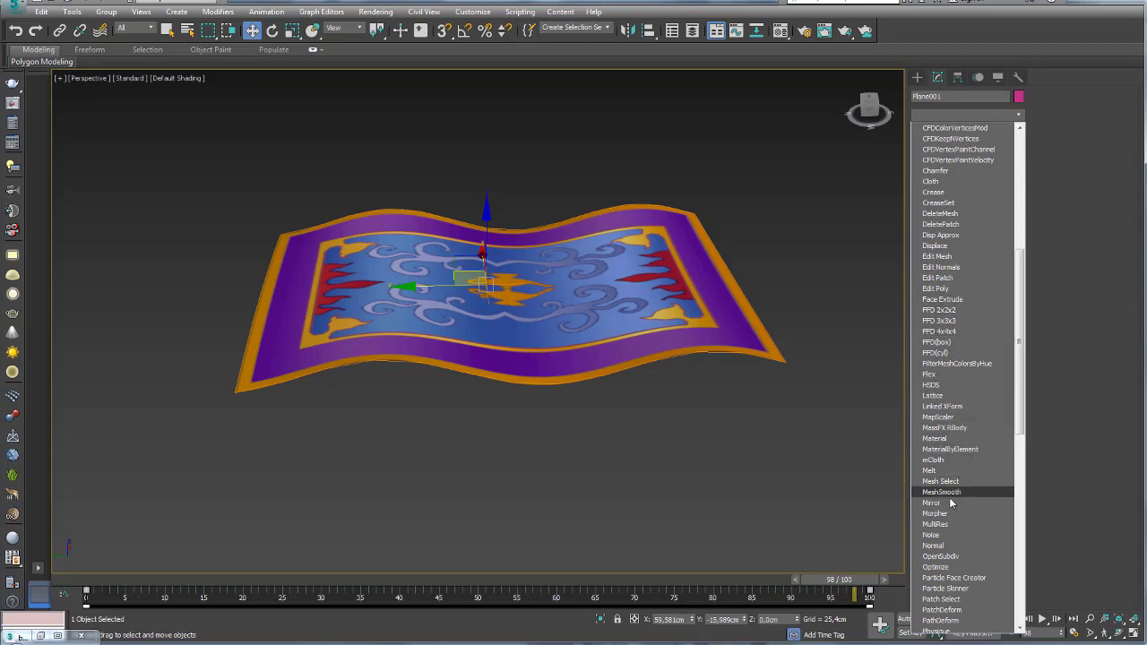
pyautogui.click(945, 537)
pyautogui.keyDown('alt'); pyautogui.moveTo(672, 401); pyautogui.dragTo(724, 399, button='middle'); pyautogui.keyUp('alt')
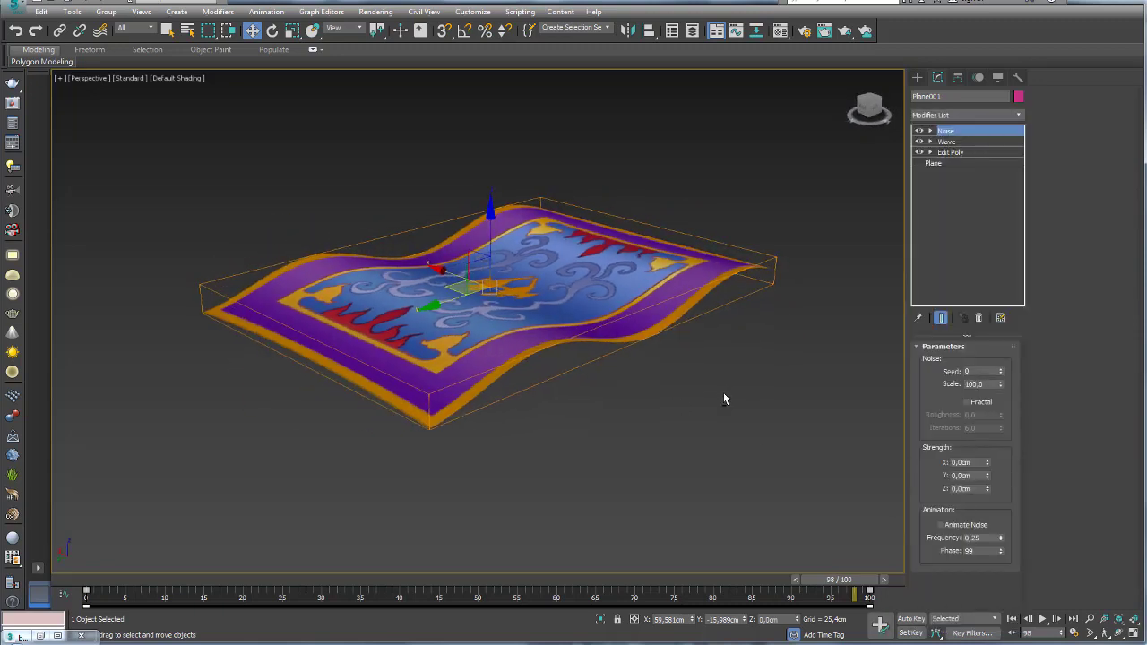
pyautogui.click(918, 142)
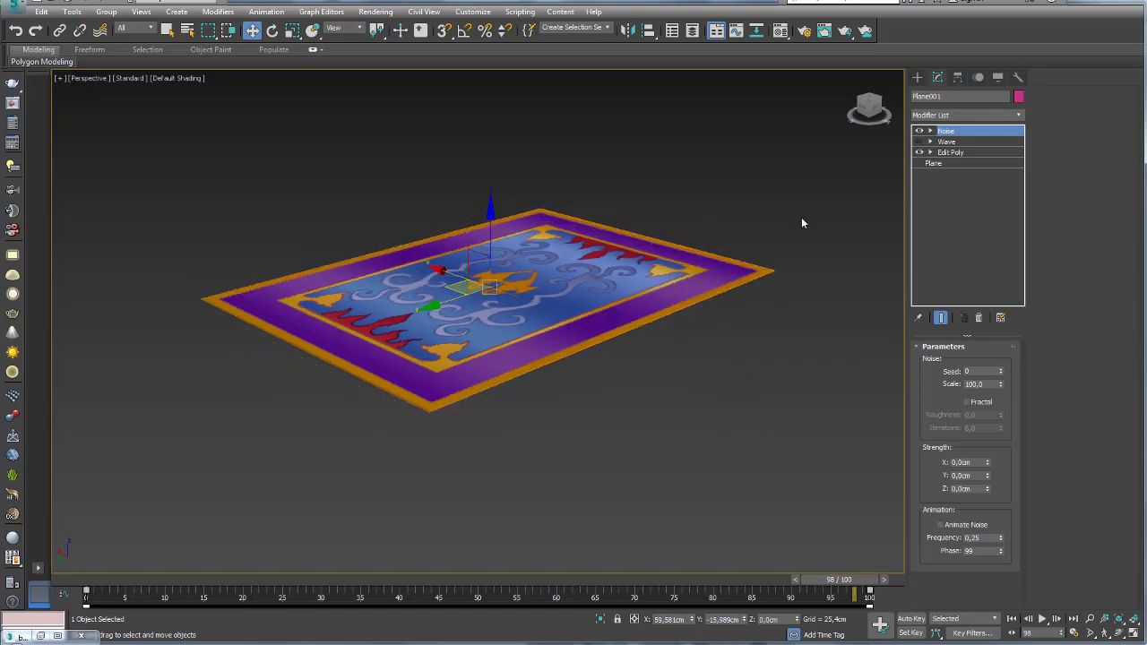
pyautogui.keyDown('alt'); pyautogui.moveTo(801, 221); pyautogui.dragTo(735, 264, button='middle'); pyautogui.keyUp('alt')
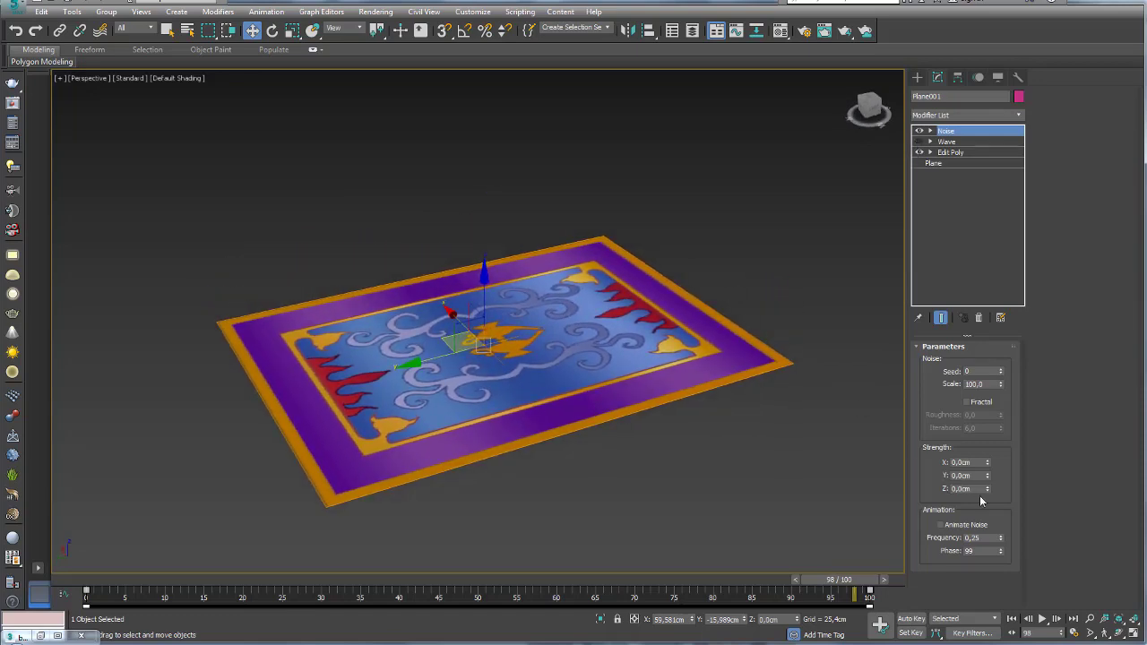
# - Set the Noise Z Strength to 8,163cm and the Scale to 11
pyautogui.moveTo(987, 491); pyautogui.dragTo(986, 461)
pyautogui.moveTo(993, 389); pyautogui.dragTo(1001, 618)
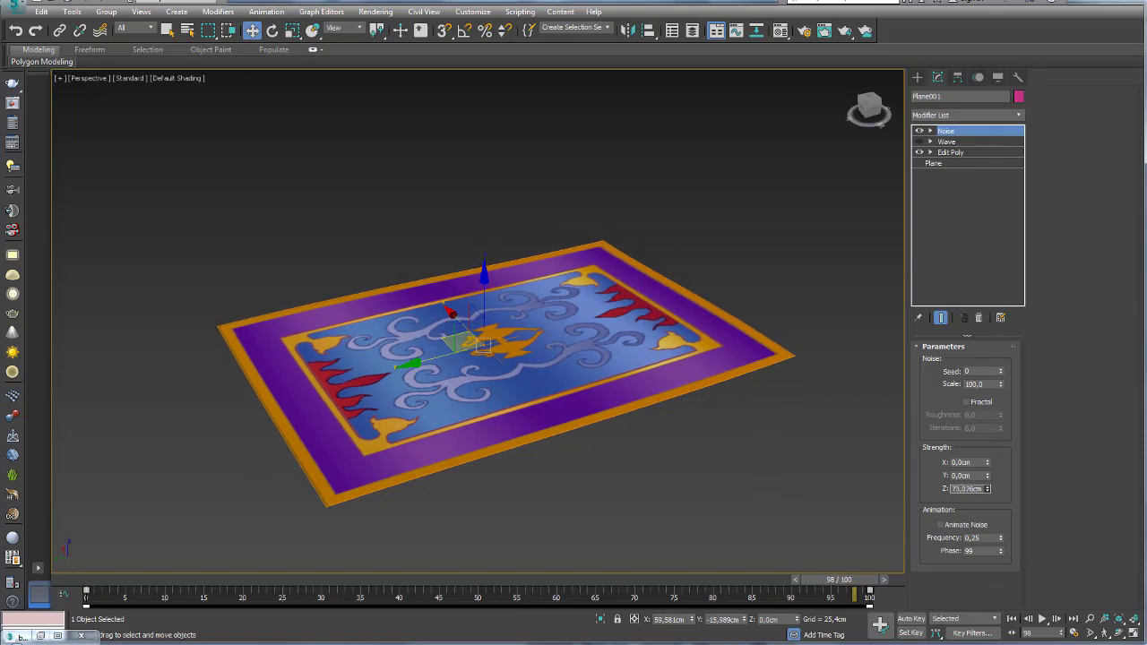
pyautogui.moveTo(1019, 117); pyautogui.dragTo(1010, 391)
pyautogui.moveTo(1001, 385); pyautogui.dragTo(1007, 443)
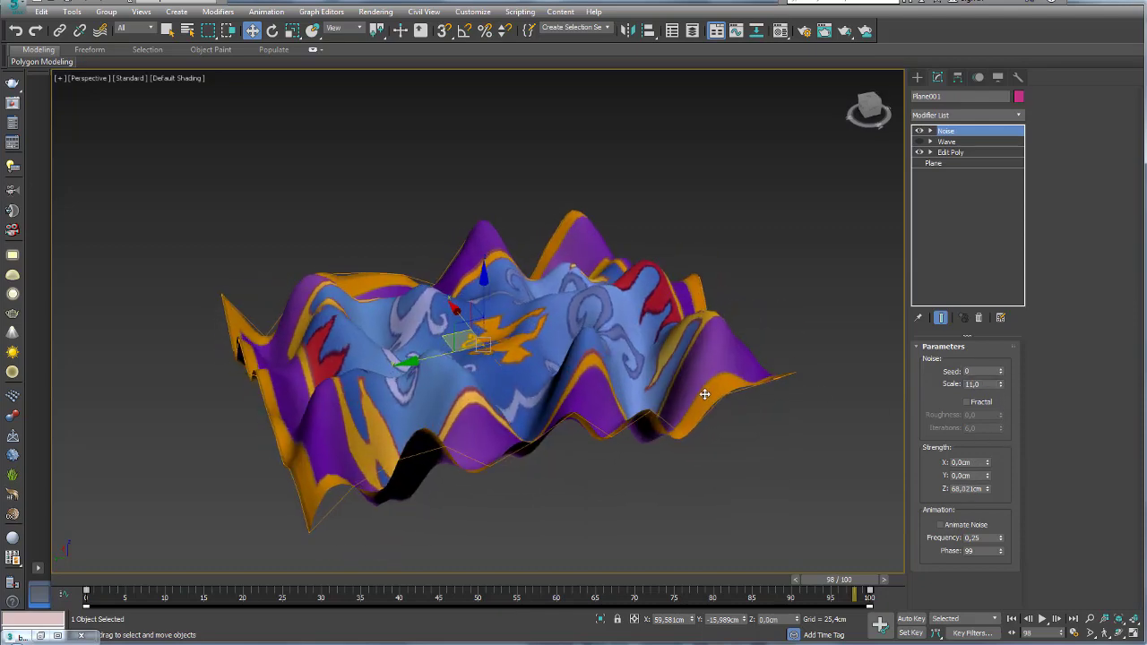
pyautogui.keyDown('alt'); pyautogui.moveTo(705, 394); pyautogui.dragTo(656, 382, button='middle'); pyautogui.keyUp('alt')
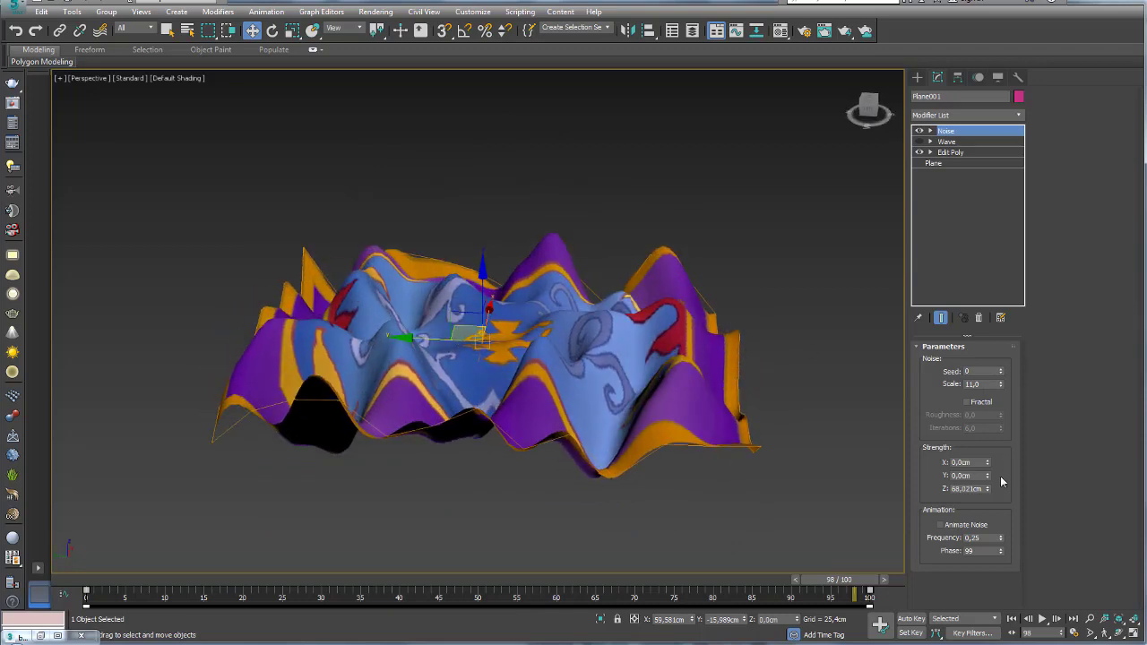
pyautogui.moveTo(989, 488); pyautogui.dragTo(990, 540)
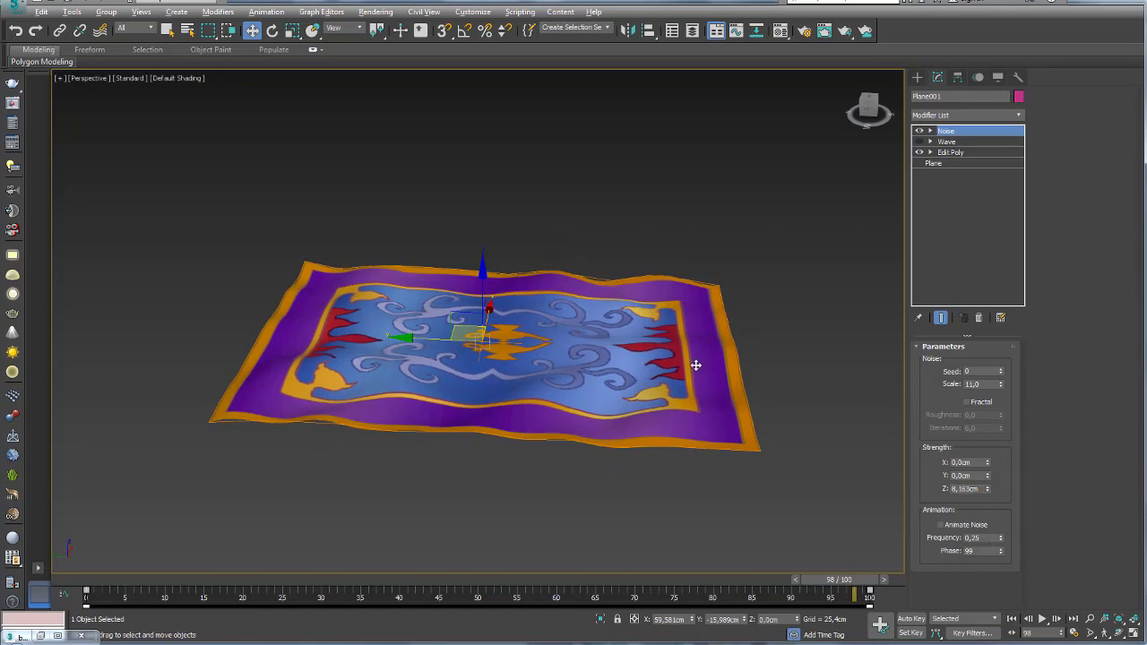
pyautogui.moveTo(691, 364)
pyautogui.keyDown('alt'); pyautogui.mouseDown(button='middle')
pyautogui.moveTo(590, 337)
pyautogui.moveTo(757, 368)
pyautogui.moveTo(674, 364)
pyautogui.mouseUp(button='middle'); pyautogui.keyUp('alt')
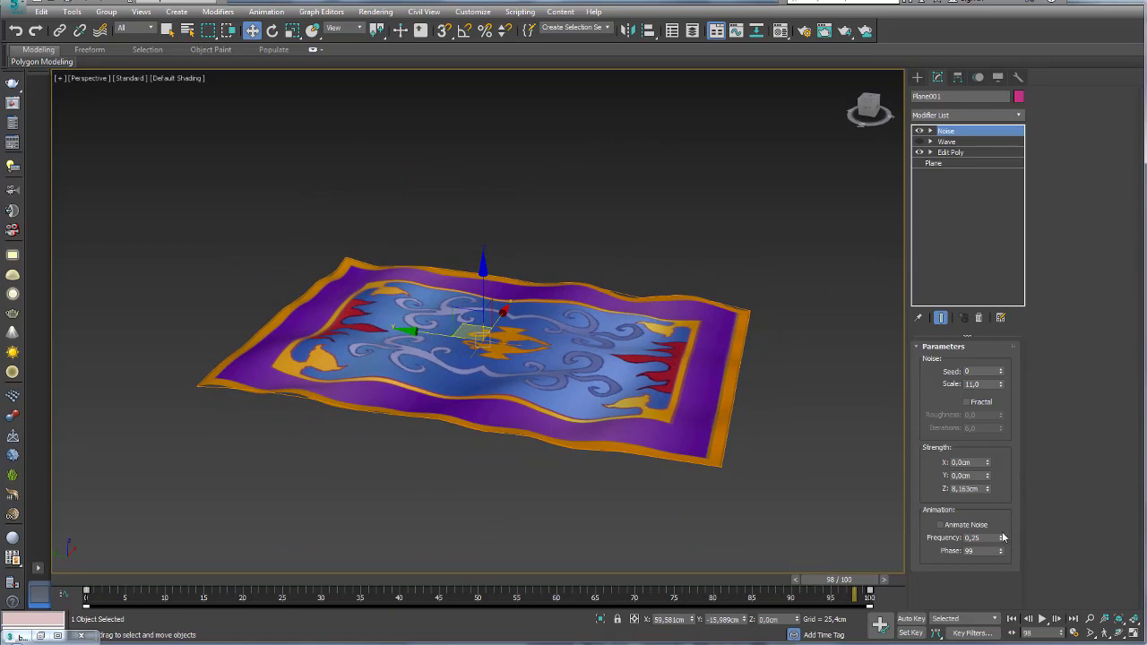
# - Test Animate Noise by scrubbing the timeline, then return to frame 0
pyautogui.click(940, 526)
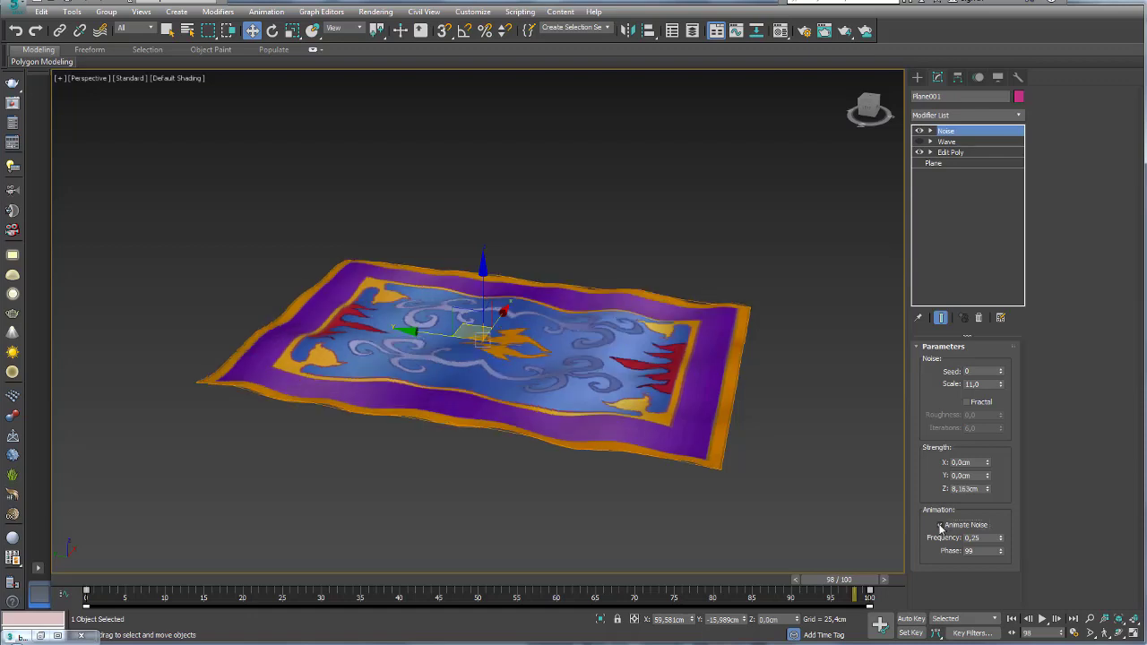
pyautogui.moveTo(106, 584)
pyautogui.mouseDown()
pyautogui.moveTo(425, 590)
pyautogui.moveTo(768, 578)
pyautogui.moveTo(101, 606)
pyautogui.mouseUp()
pyautogui.press('w')
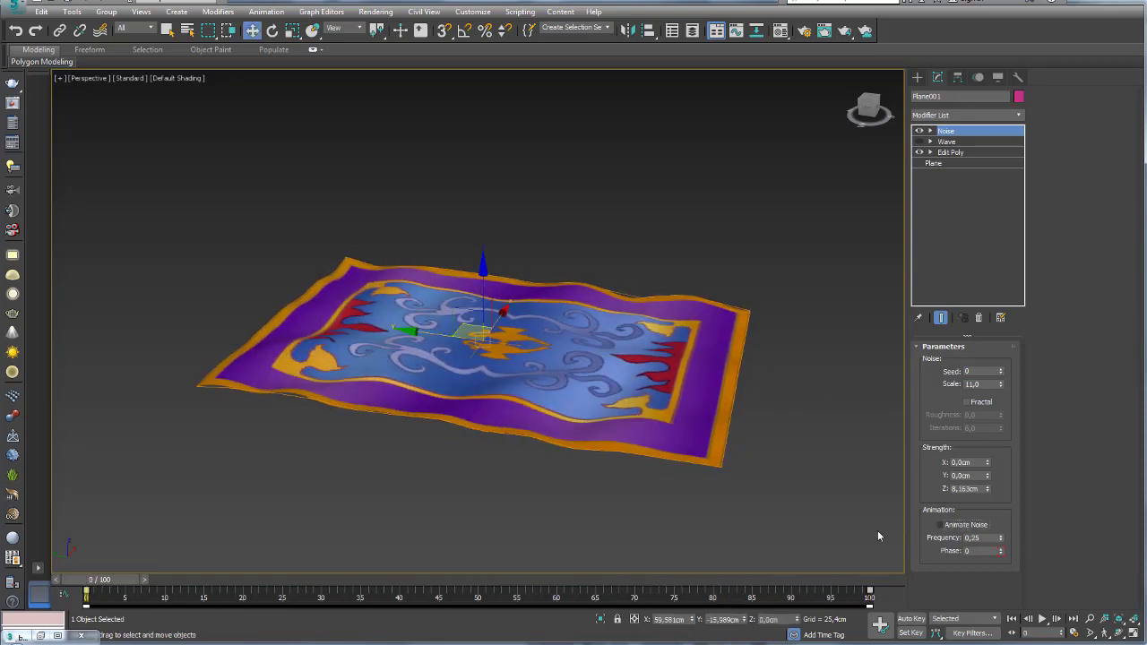
# - Re-enable the Wave modifier, scrub to preview, return to frame 0, and orbit to a top view
pyautogui.click(919, 141)
pyautogui.click(947, 141)
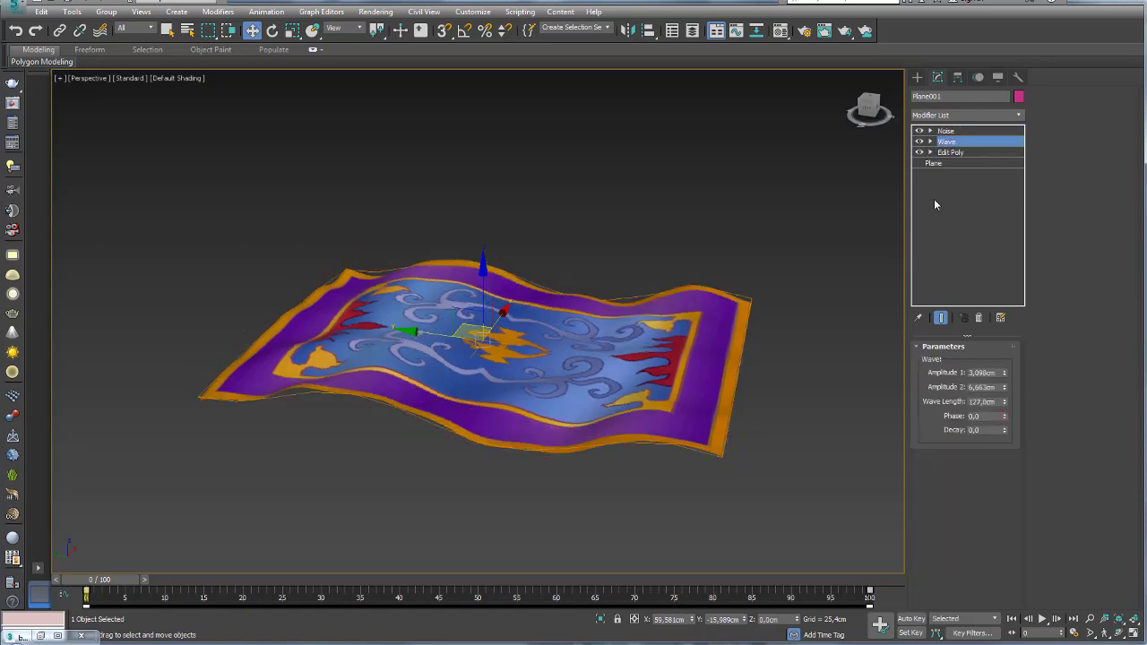
pyautogui.moveTo(111, 584)
pyautogui.mouseDown()
pyautogui.moveTo(645, 580)
pyautogui.moveTo(90, 581)
pyautogui.mouseUp()
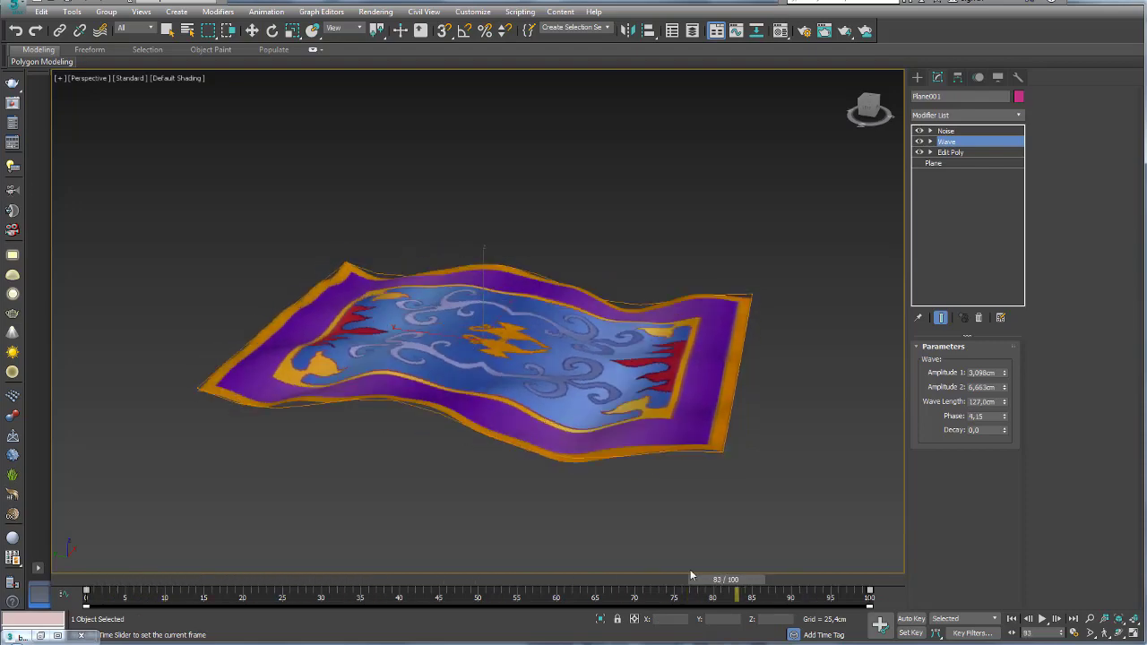
pyautogui.press('w')
pyautogui.moveTo(370, 415)
pyautogui.keyDown('alt'); pyautogui.mouseDown(button='middle')
pyautogui.moveTo(431, 418)
pyautogui.moveTo(487, 384)
pyautogui.moveTo(442, 443)
pyautogui.moveTo(448, 397)
pyautogui.mouseUp(button='middle'); pyautogui.keyUp('alt')
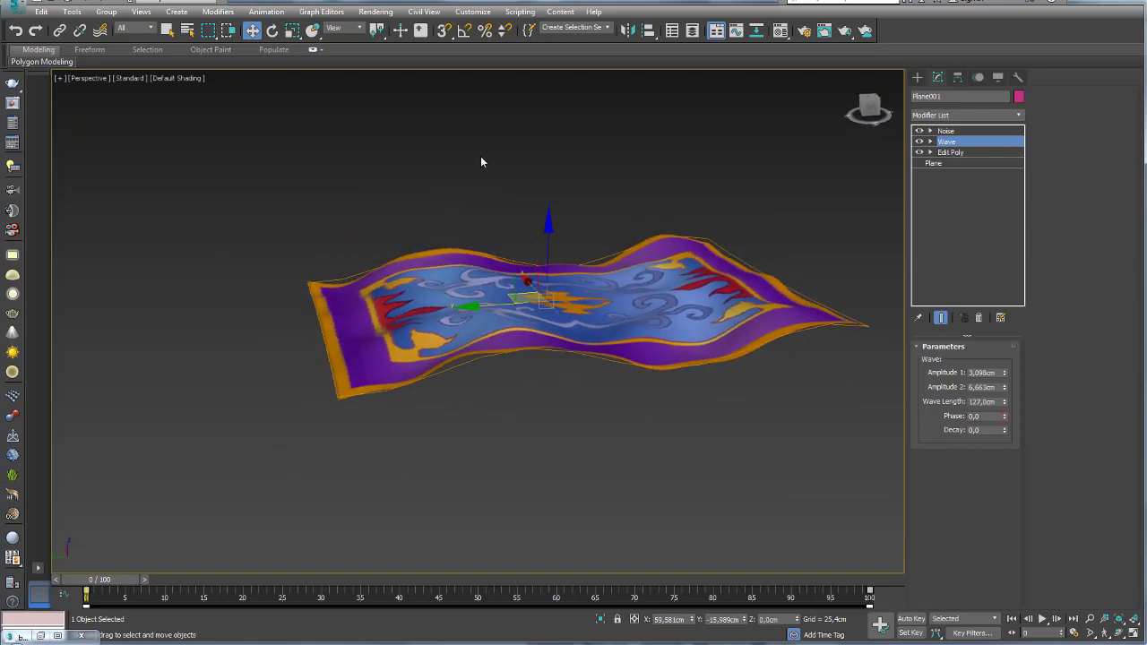
pyautogui.scroll(-5, 721, 316)
pyautogui.moveTo(684, 307)
pyautogui.keyDown('alt'); pyautogui.mouseDown(button='middle')
pyautogui.moveTo(757, 369)
pyautogui.moveTo(495, 398)
pyautogui.moveTo(530, 396)
pyautogui.moveTo(508, 384)
pyautogui.mouseUp(button='middle'); pyautogui.keyUp('alt')
# - Draw a new plane, Plane002, beside the carpet and turn on edged faces with F4
pyautogui.click(917, 77)
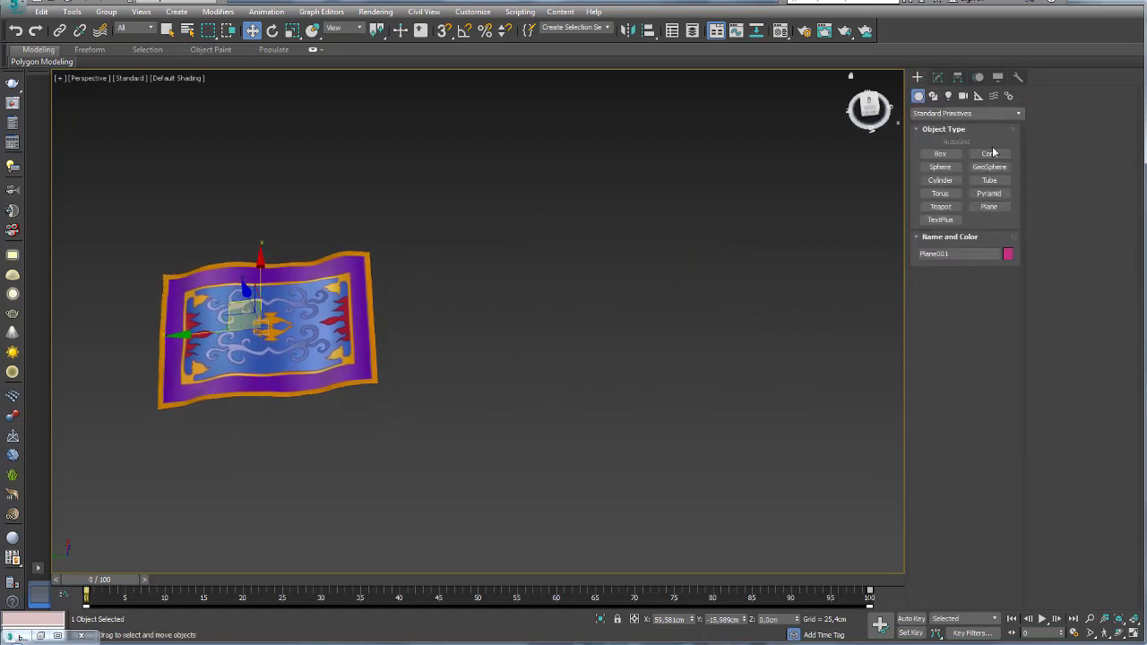
pyautogui.click(989, 207)
pyautogui.moveTo(573, 278); pyautogui.dragTo(789, 359)
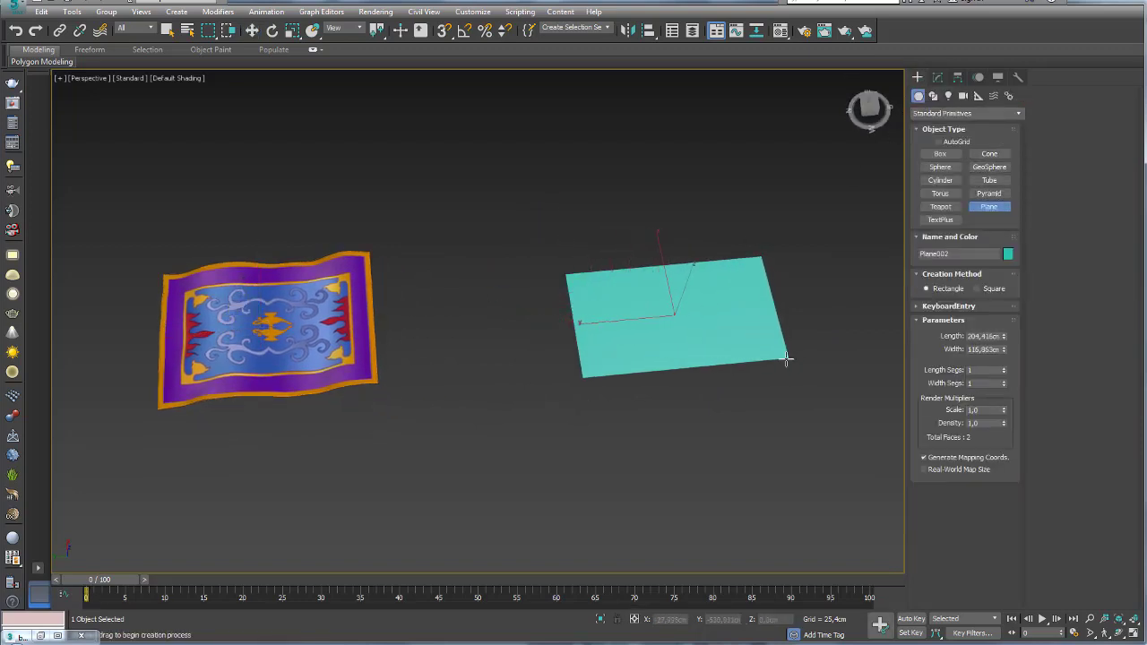
pyautogui.keyDown('alt'); pyautogui.moveTo(788, 358); pyautogui.dragTo(760, 318, button='middle'); pyautogui.keyUp('alt')
pyautogui.scroll(3, 691, 320)
pyautogui.press('F4')
pyautogui.scroll(3, 658, 328)
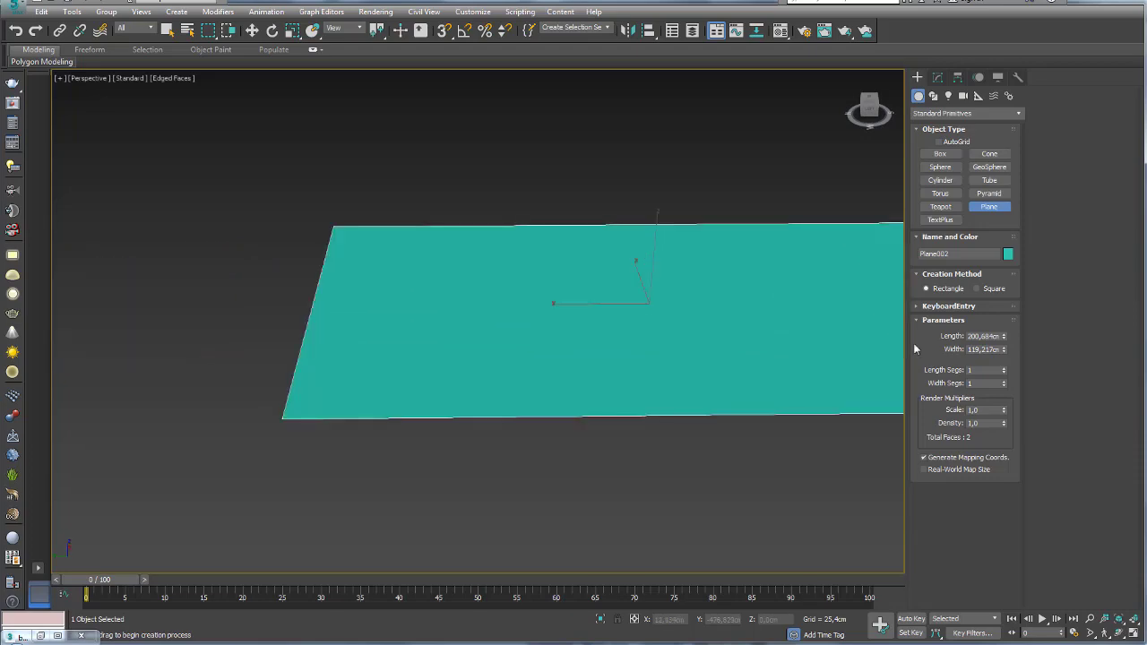
pyautogui.moveTo(812, 346); pyautogui.dragTo(736, 347, button='middle')
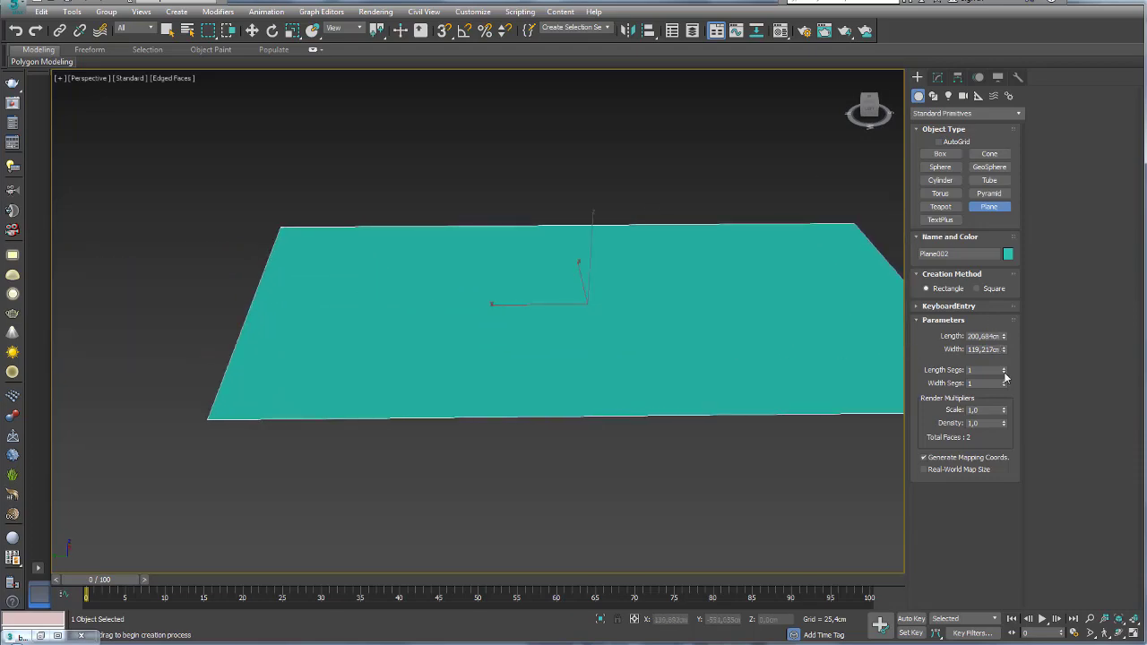
# - Give Plane002 70 length segments and 19 width segments, then go to the Modify panel
pyautogui.moveTo(1005, 381)
pyautogui.mouseDown()
pyautogui.moveTo(1003, 365)
pyautogui.moveTo(1003, 390)
pyautogui.mouseUp()
pyautogui.scroll(-3, 684, 356)
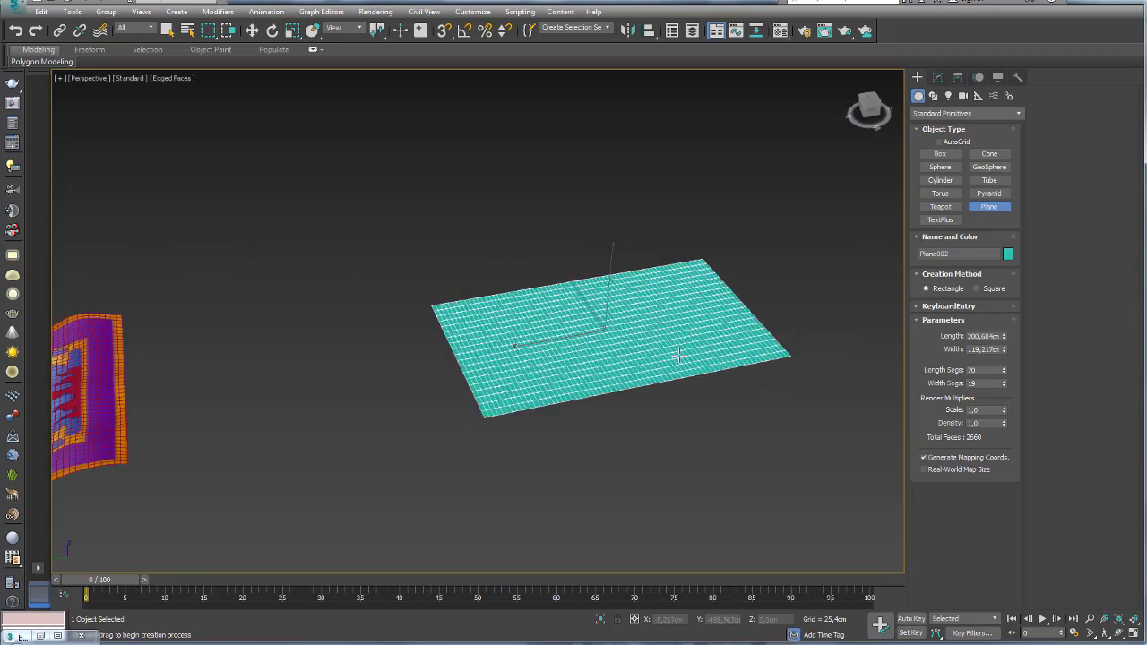
pyautogui.keyDown('alt'); pyautogui.moveTo(679, 356); pyautogui.dragTo(795, 156, button='middle'); pyautogui.keyUp('alt')
pyautogui.press('w')
pyautogui.click(939, 79)
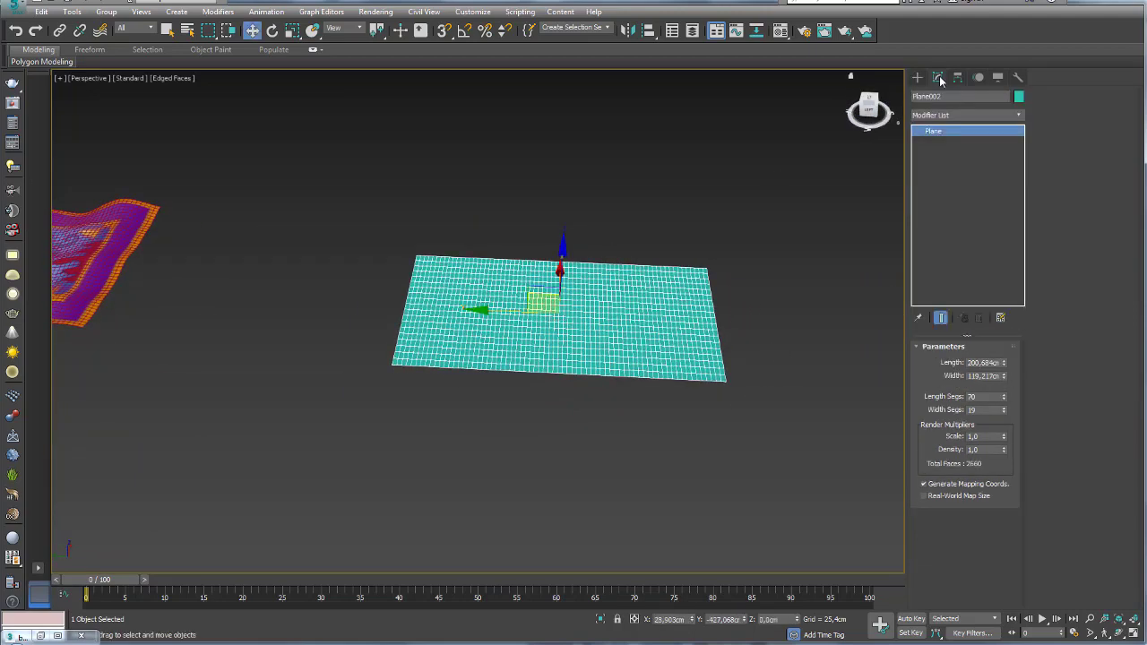
pyautogui.click(1019, 118)
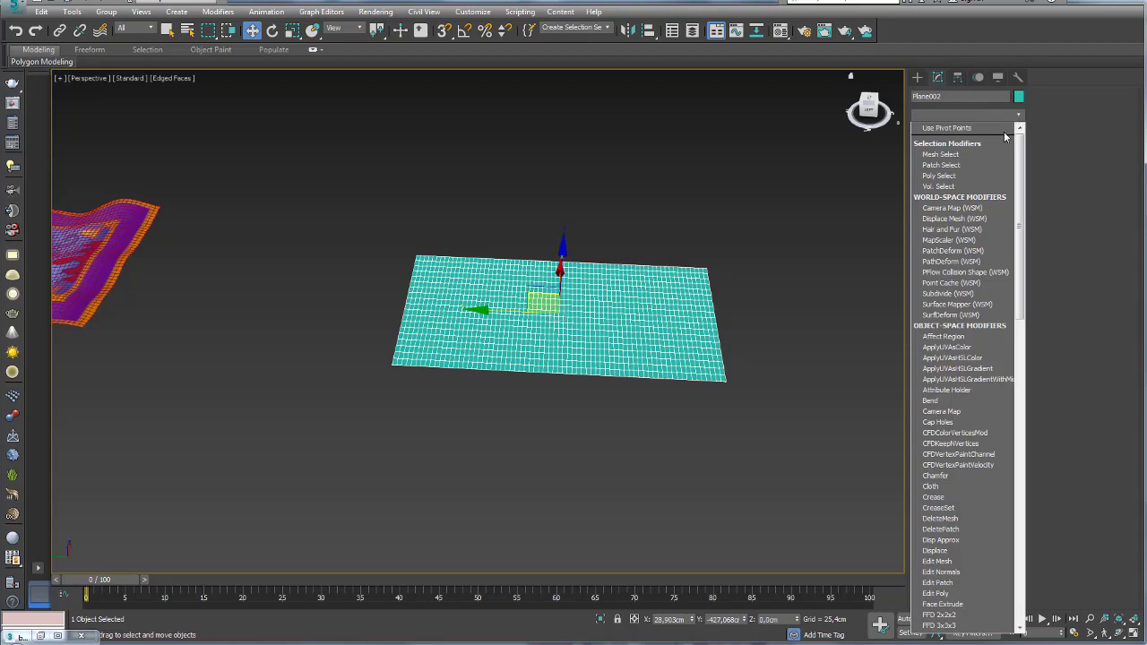
# - Add a Bend to Plane002 with angle 95, Y axis and direction 90
pyautogui.click(943, 401)
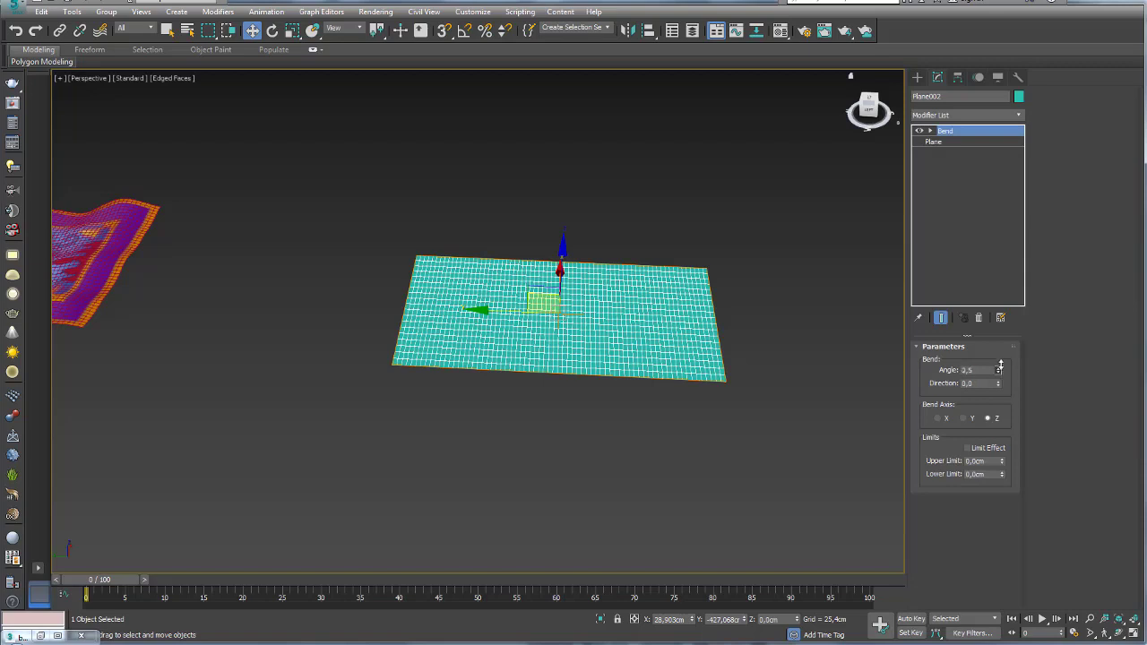
pyautogui.moveTo(1001, 367); pyautogui.dragTo(1000, 302)
pyautogui.moveTo(995, 253); pyautogui.dragTo(996, 371)
pyautogui.click(965, 419)
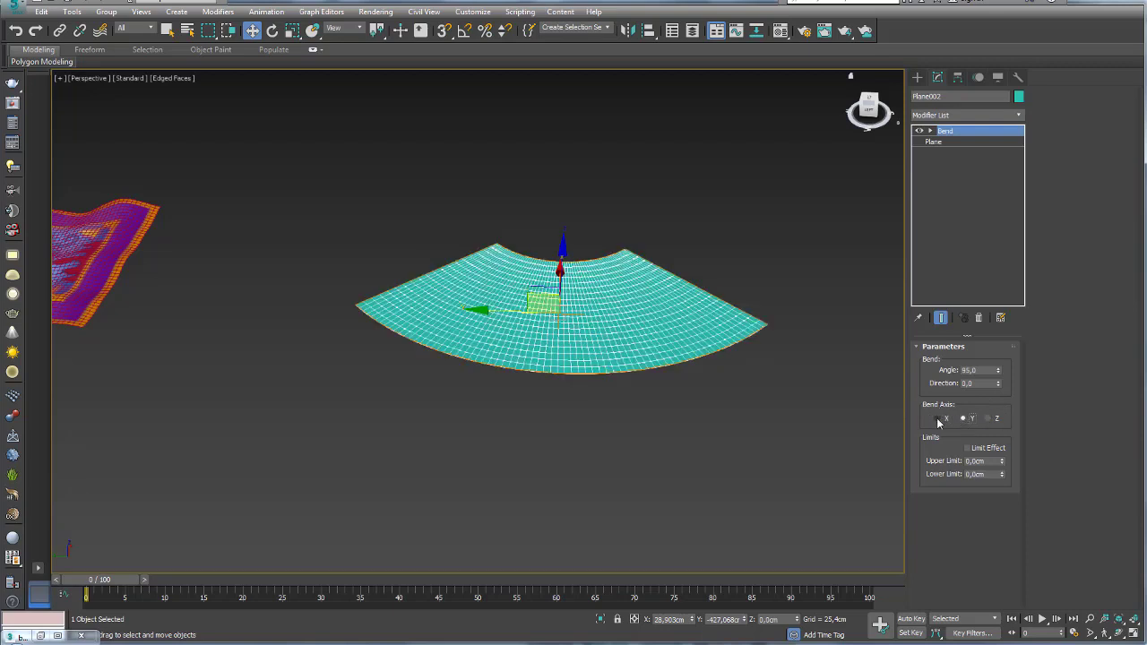
pyautogui.click(938, 418)
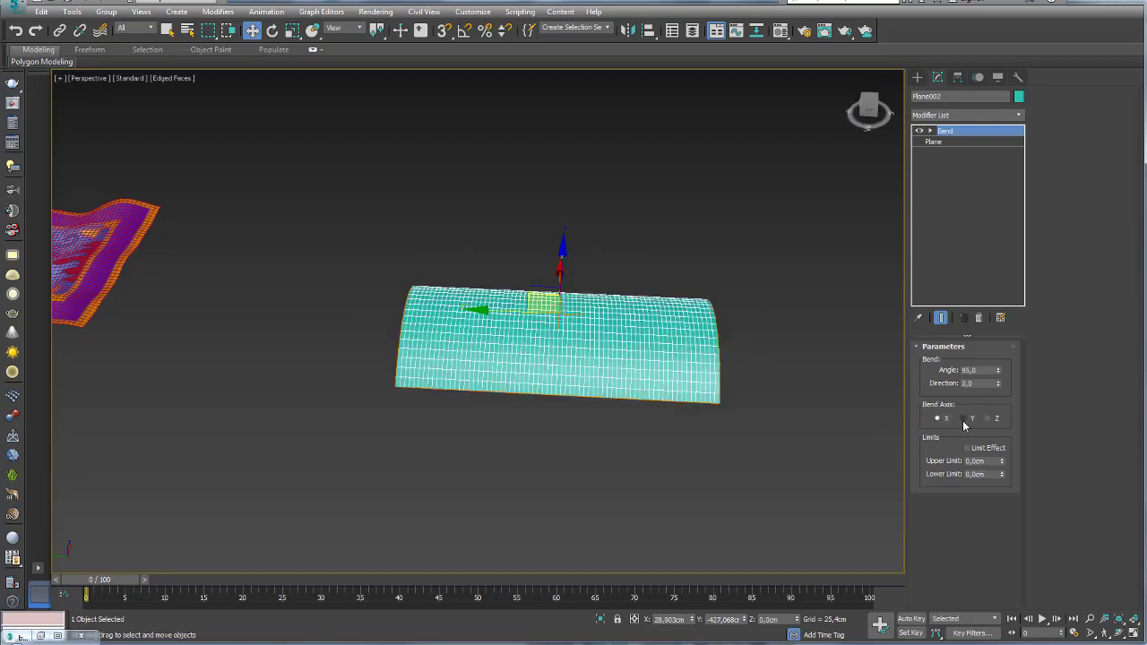
pyautogui.click(966, 419)
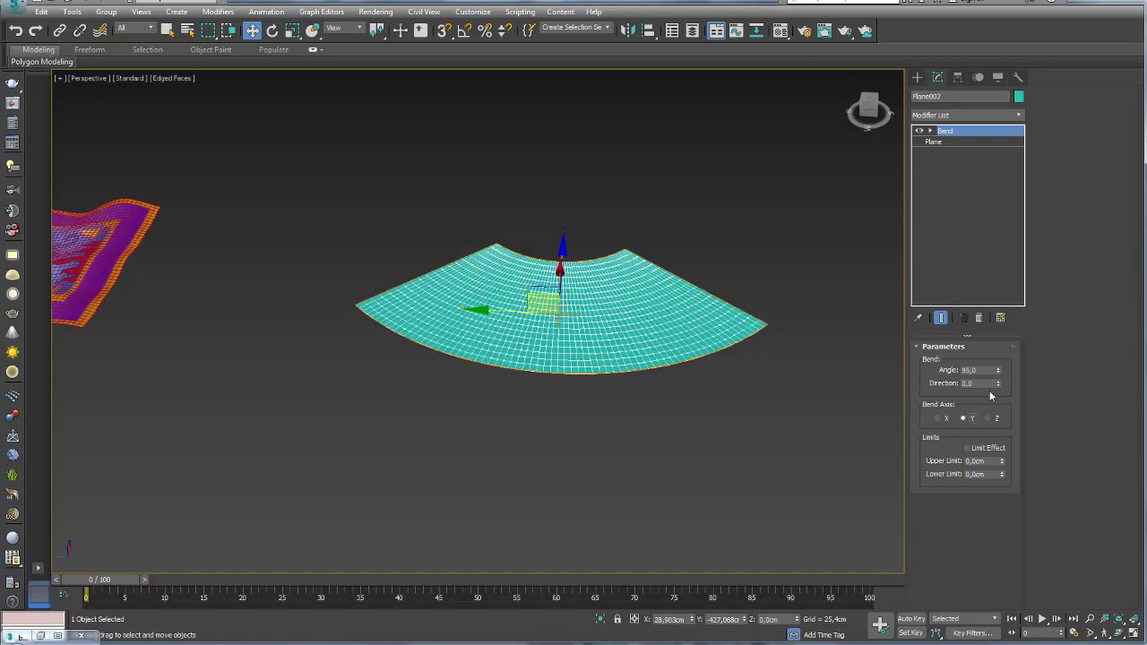
pyautogui.moveTo(984, 384); pyautogui.dragTo(958, 384)
pyautogui.write('90')
pyautogui.press('Return')
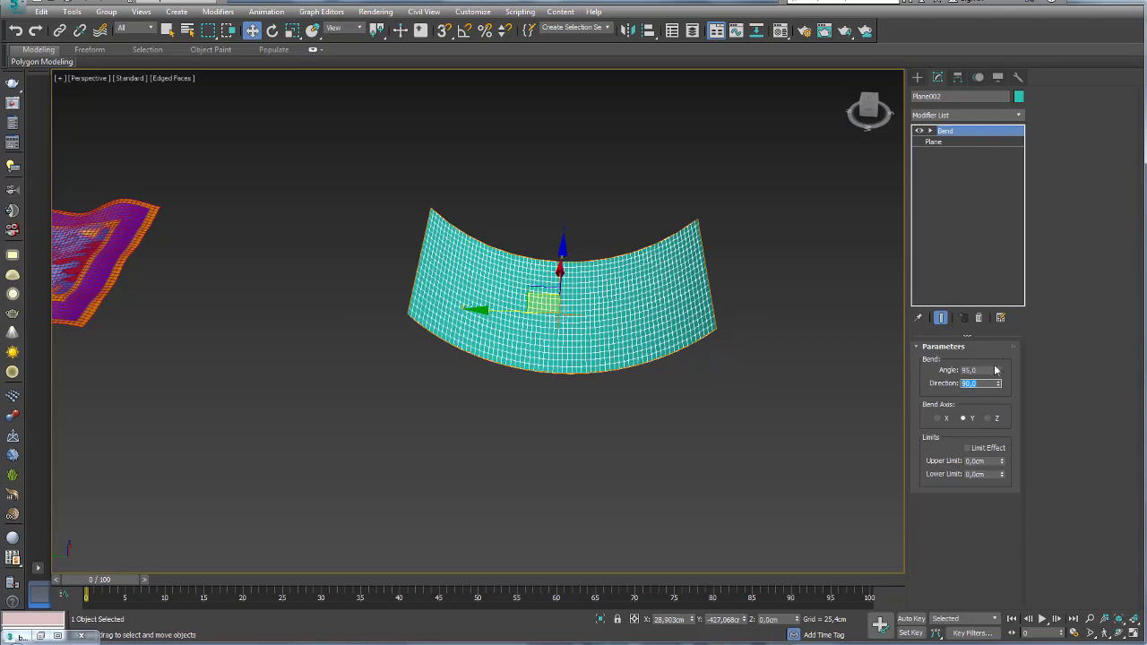
# - Raise the Bend angle to 400 to close the sheet into a cylinder, then switch the Bend off
pyautogui.moveTo(997, 370)
pyautogui.mouseDown()
pyautogui.moveTo(970, 529)
pyautogui.moveTo(1004, 548)
pyautogui.moveTo(1001, 331)
pyautogui.mouseUp()
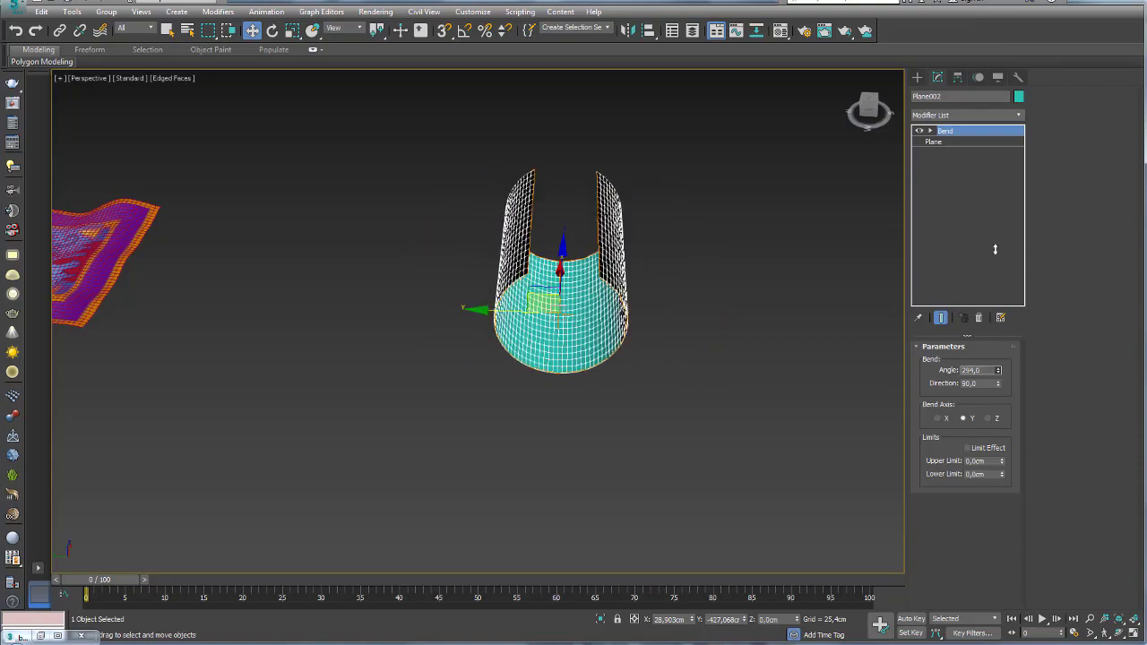
pyautogui.moveTo(1000, 377); pyautogui.dragTo(992, 145)
pyautogui.moveTo(673, 251)
pyautogui.keyDown('alt'); pyautogui.mouseDown(button='middle')
pyautogui.moveTo(563, 262)
pyautogui.moveTo(576, 218)
pyautogui.moveTo(476, 185)
pyautogui.moveTo(608, 221)
pyautogui.moveTo(606, 235)
pyautogui.mouseUp(button='middle'); pyautogui.keyUp('alt')
pyautogui.scroll(2, 552, 270)
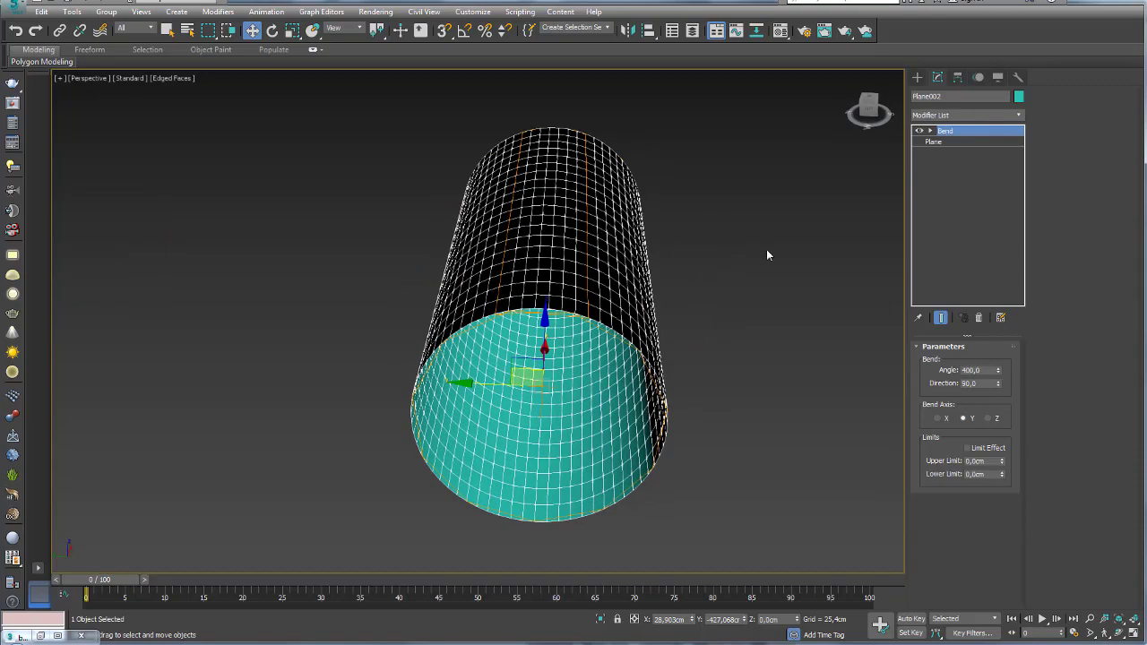
pyautogui.click(919, 132)
# - Add an FFD 2x2x2 modifier to Plane002 below the Bend
pyautogui.click(933, 141)
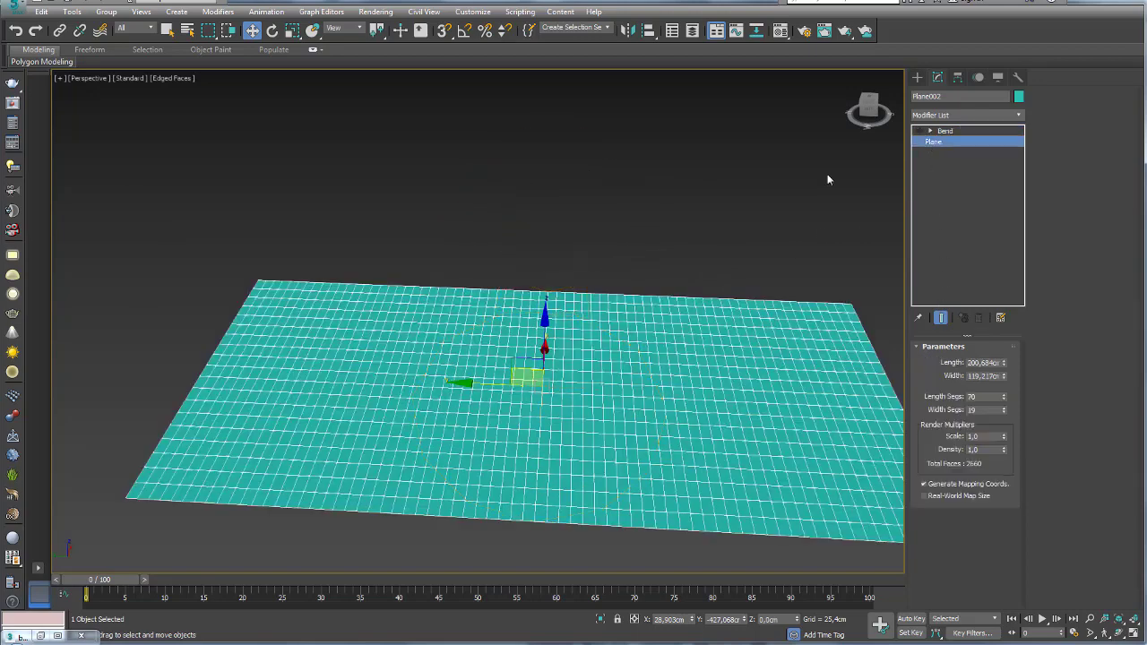
pyautogui.scroll(-3, 896, 153)
pyautogui.click(1018, 116)
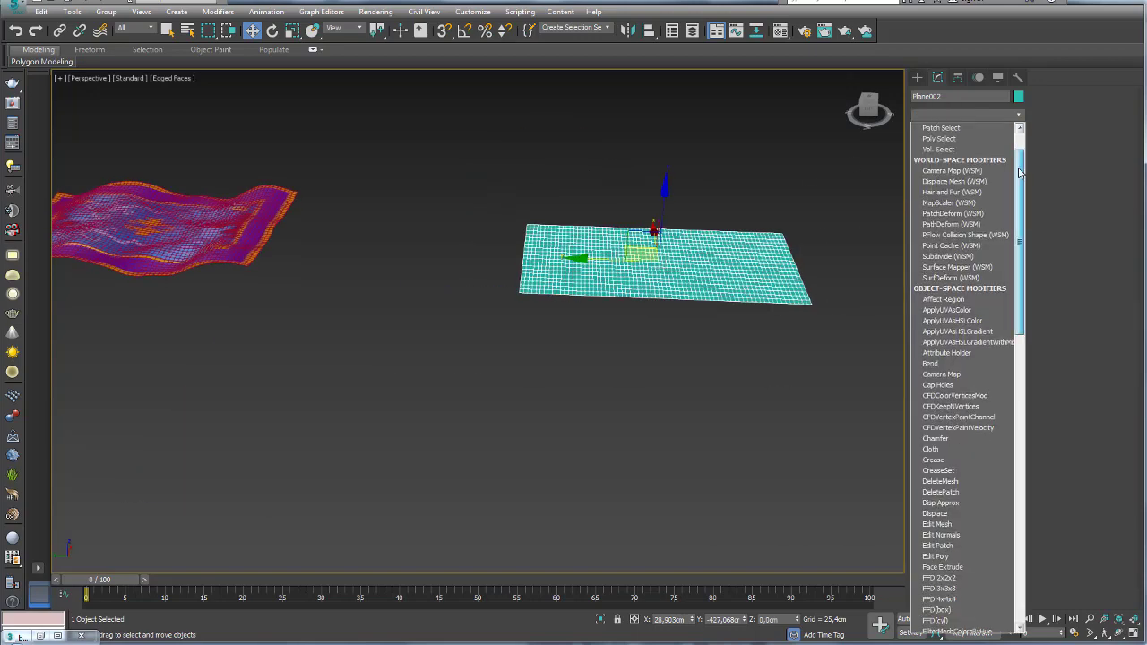
pyautogui.moveTo(1019, 135); pyautogui.dragTo(1019, 256)
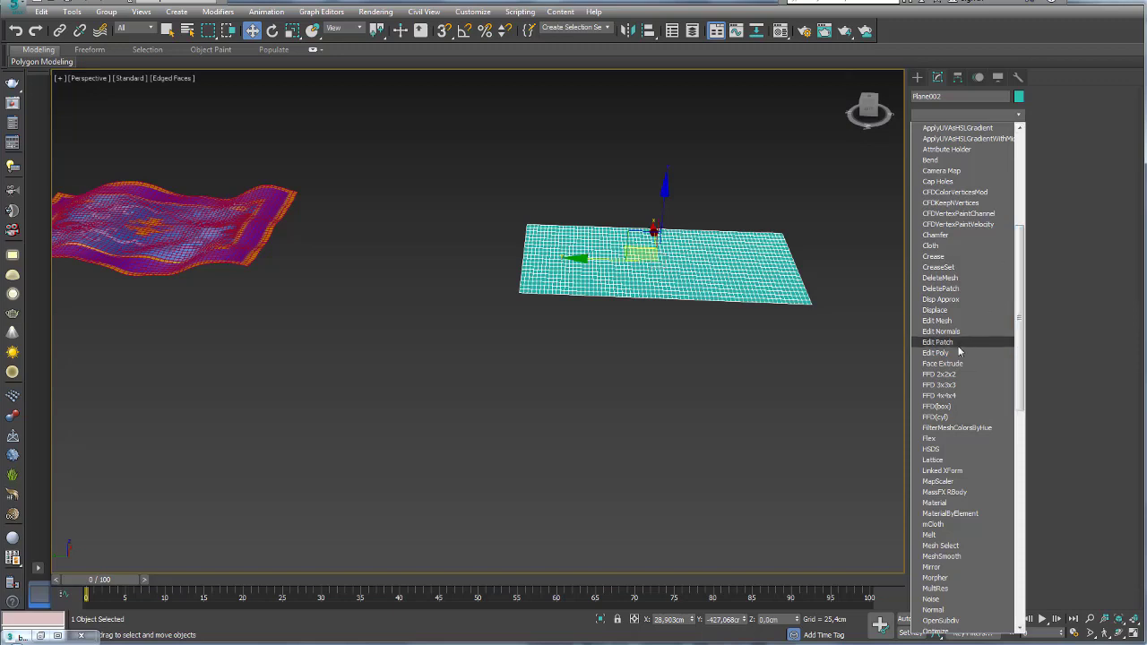
pyautogui.click(955, 375)
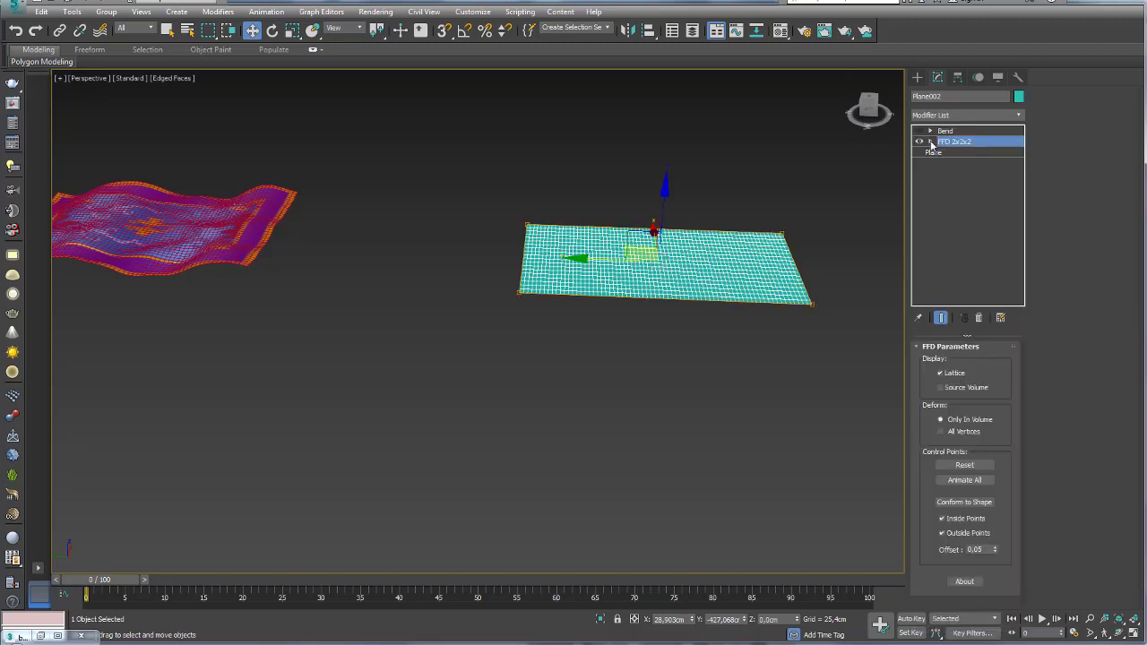
# - Raise the FFD's left-end control points slightly in Z, then select the Bend modifier
pyautogui.click(930, 141)
pyautogui.click(965, 153)
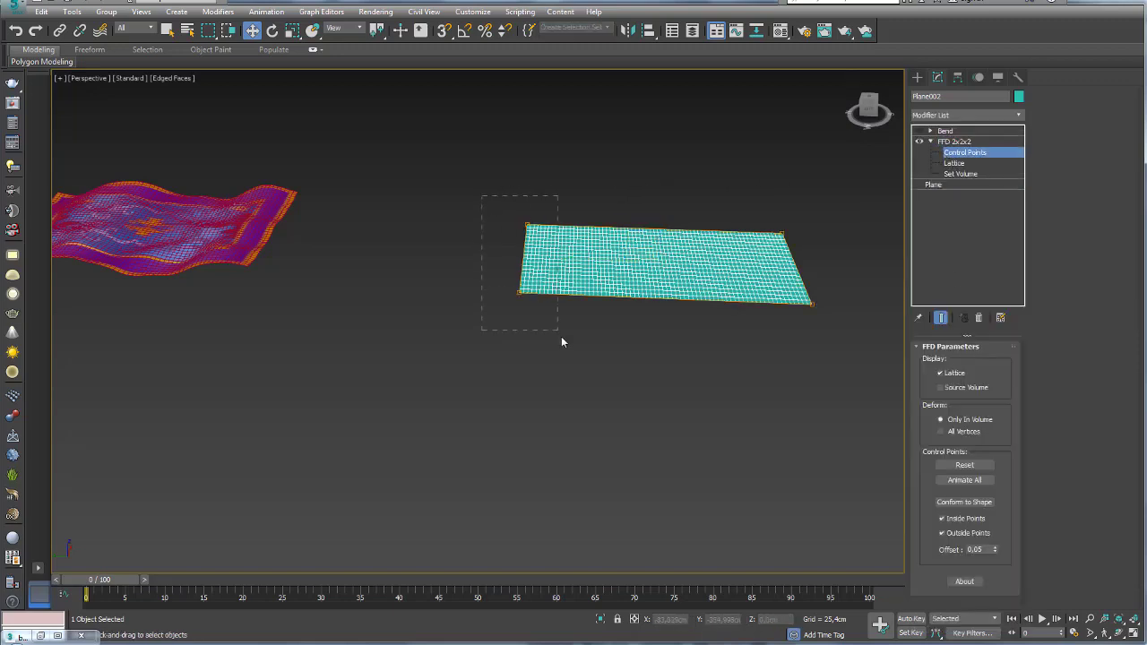
pyautogui.moveTo(562, 341); pyautogui.dragTo(561, 342)
pyautogui.moveTo(561, 341)
pyautogui.keyDown('alt'); pyautogui.mouseDown(button='middle')
pyautogui.moveTo(558, 251)
pyautogui.moveTo(525, 261)
pyautogui.mouseUp(button='middle'); pyautogui.keyUp('alt')
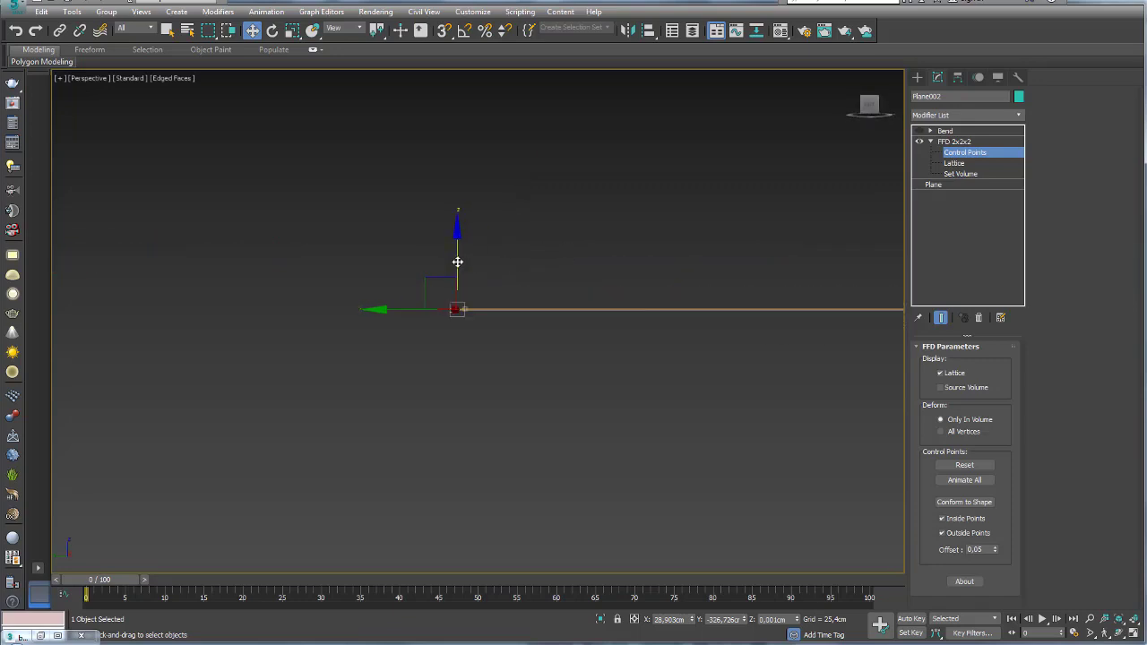
pyautogui.moveTo(457, 261); pyautogui.dragTo(458, 251)
pyautogui.keyDown('alt'); pyautogui.moveTo(576, 277); pyautogui.dragTo(518, 293, button='middle'); pyautogui.keyUp('alt')
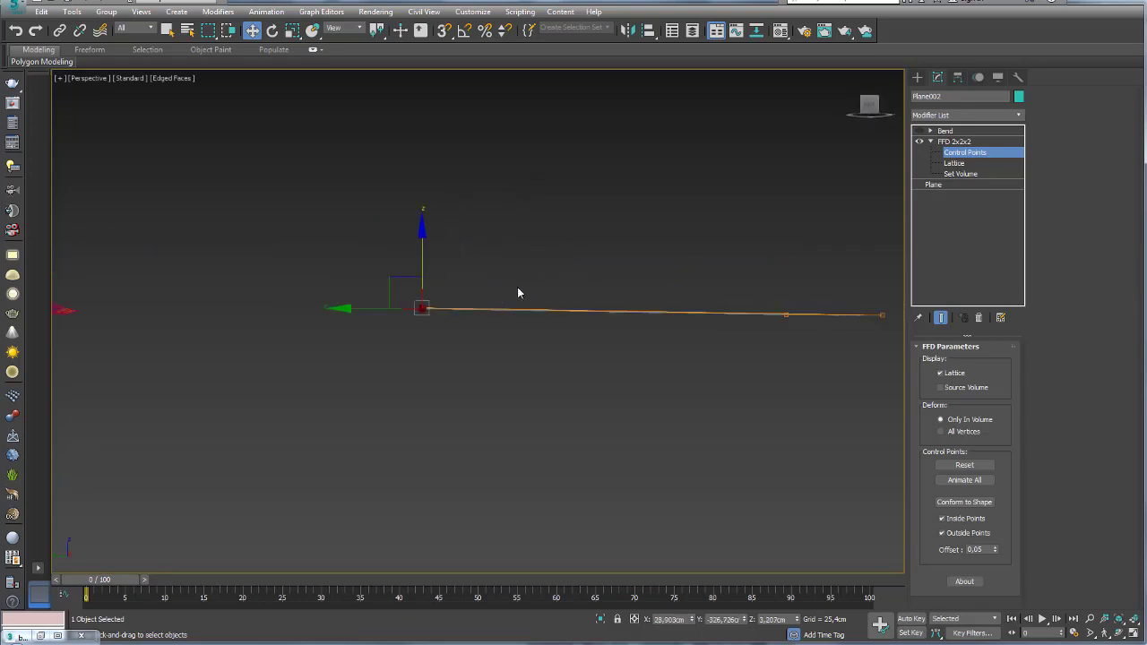
pyautogui.moveTo(422, 249); pyautogui.dragTo(482, 260)
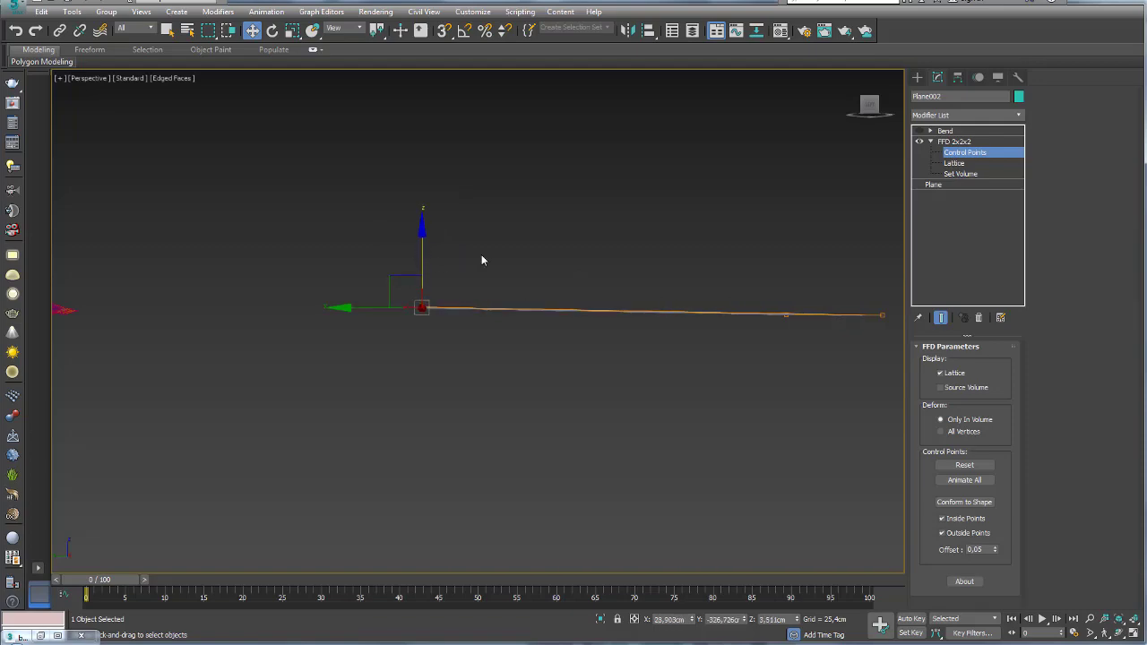
pyautogui.click(954, 141)
pyautogui.click(930, 142)
pyautogui.click(944, 131)
# - Switch the Bend back on and set its angle to 221
pyautogui.click(918, 131)
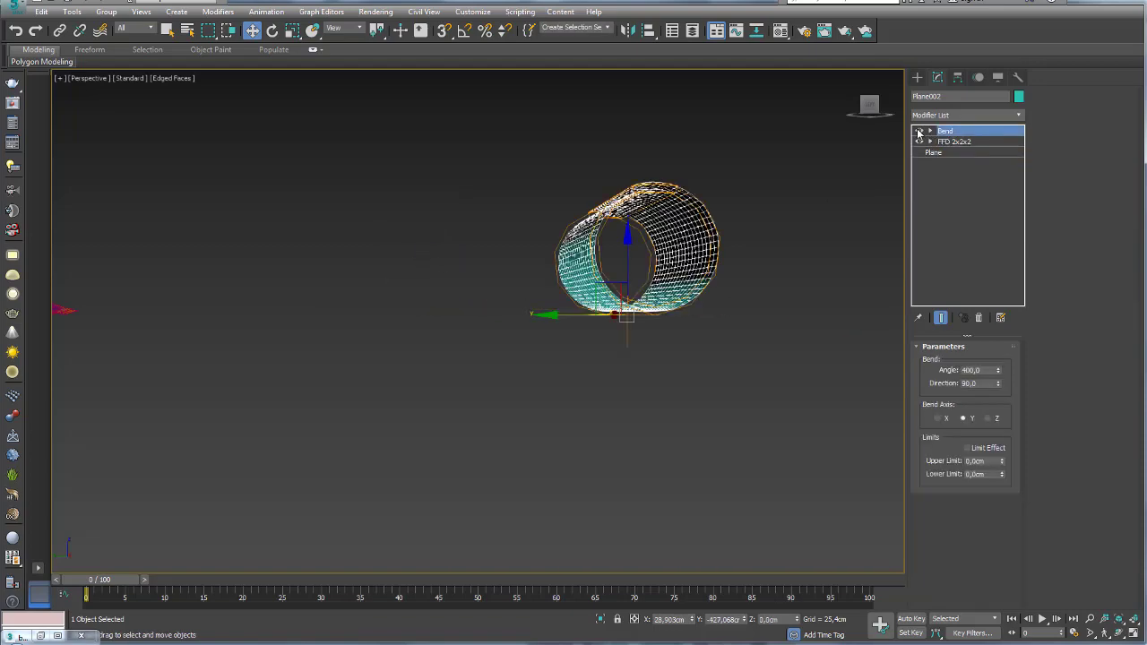
pyautogui.keyDown('alt'); pyautogui.moveTo(768, 211); pyautogui.dragTo(668, 192, button='middle'); pyautogui.keyUp('alt')
pyautogui.scroll(5, 691, 192)
pyautogui.moveTo(998, 370)
pyautogui.mouseDown()
pyautogui.moveTo(968, 447)
pyautogui.moveTo(981, 525)
pyautogui.mouseUp()
pyautogui.scroll(-8, 538, 334)
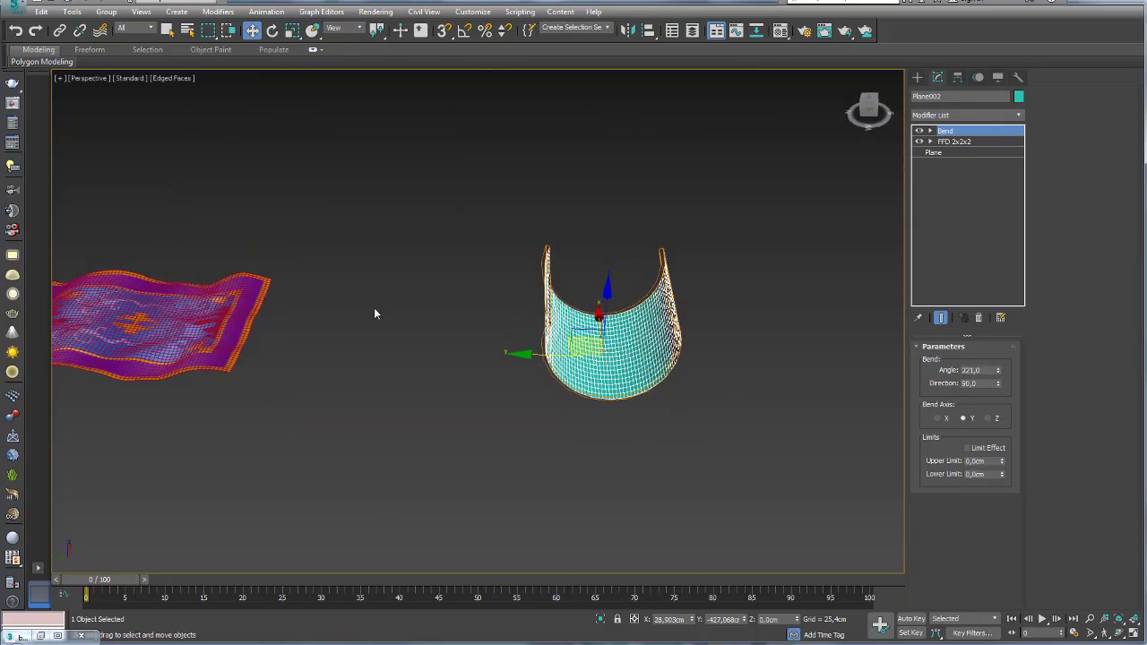
# - Turn on Limit Effect and raise the Upper Limit to about 93.58 cm
pyautogui.moveTo(374, 307); pyautogui.dragTo(681, 314, button='middle')
pyautogui.scroll(5, 353, 339)
pyautogui.moveTo(353, 339)
pyautogui.mouseDown(button='middle')
pyautogui.moveTo(525, 350)
pyautogui.moveTo(521, 332)
pyautogui.mouseUp(button='middle')
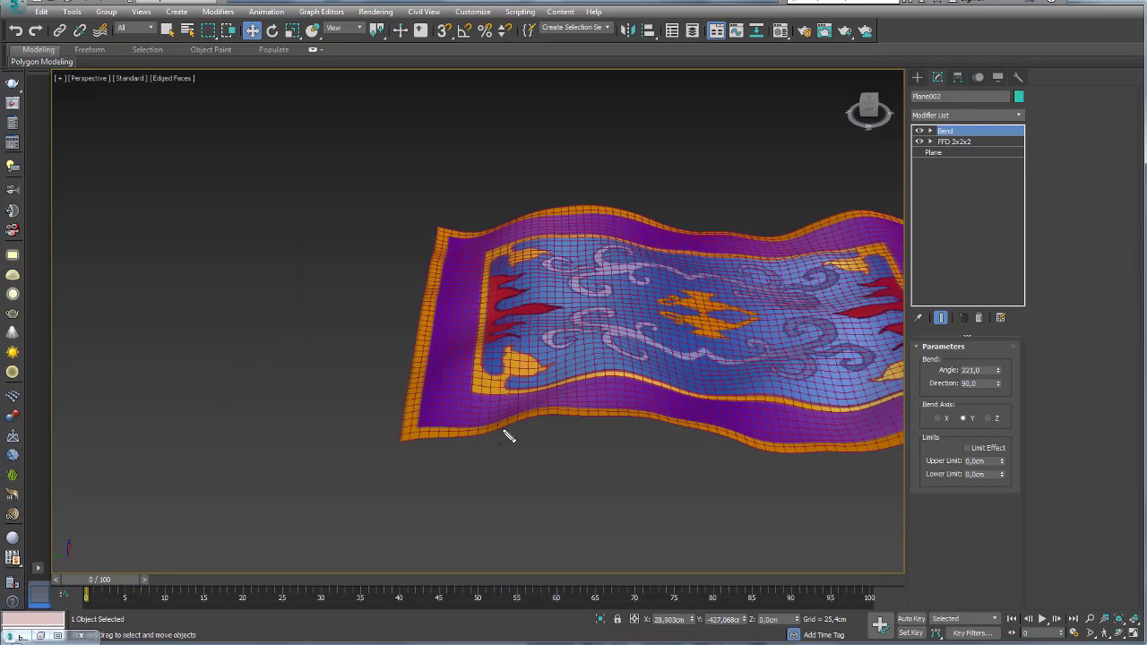
pyautogui.moveTo(500, 431)
pyautogui.mouseDown()
pyautogui.moveTo(453, 435)
pyautogui.moveTo(424, 387)
pyautogui.moveTo(456, 366)
pyautogui.mouseUp()
pyautogui.moveTo(504, 258)
pyautogui.mouseDown()
pyautogui.moveTo(452, 251)
pyautogui.moveTo(476, 202)
pyautogui.mouseUp()
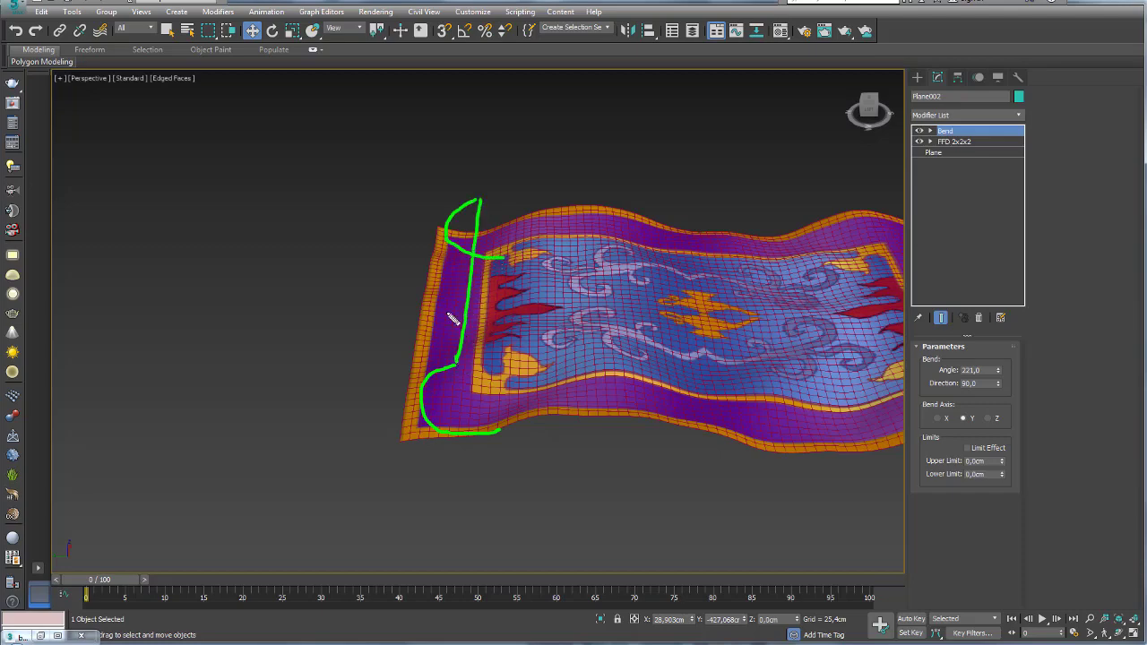
pyautogui.press('Escape')
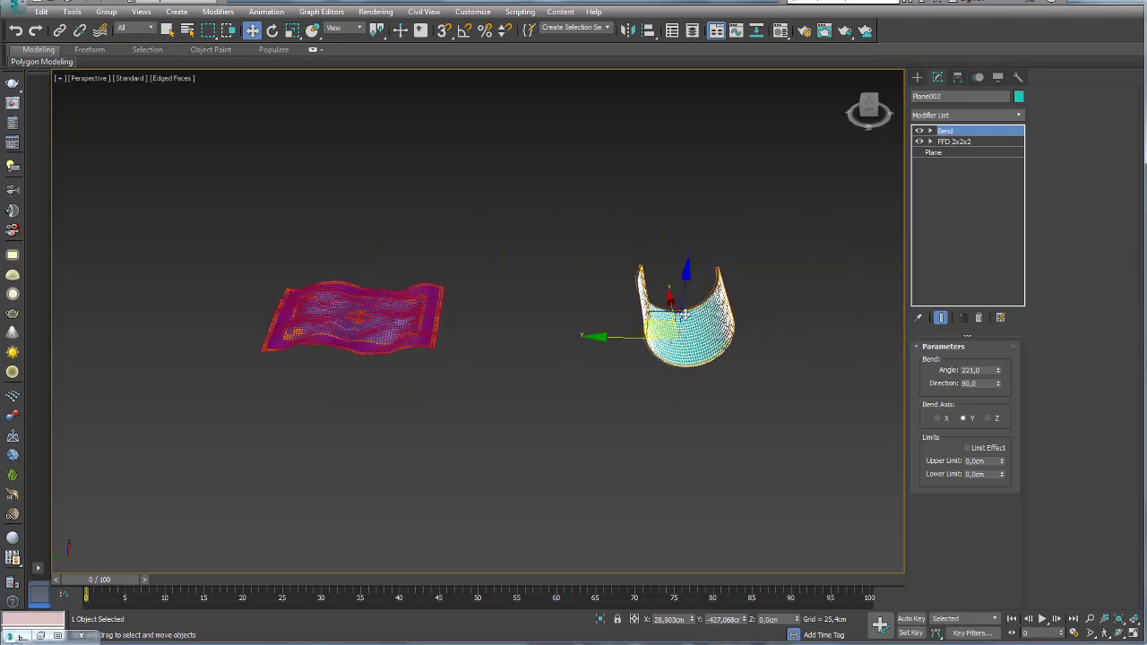
pyautogui.press('z')
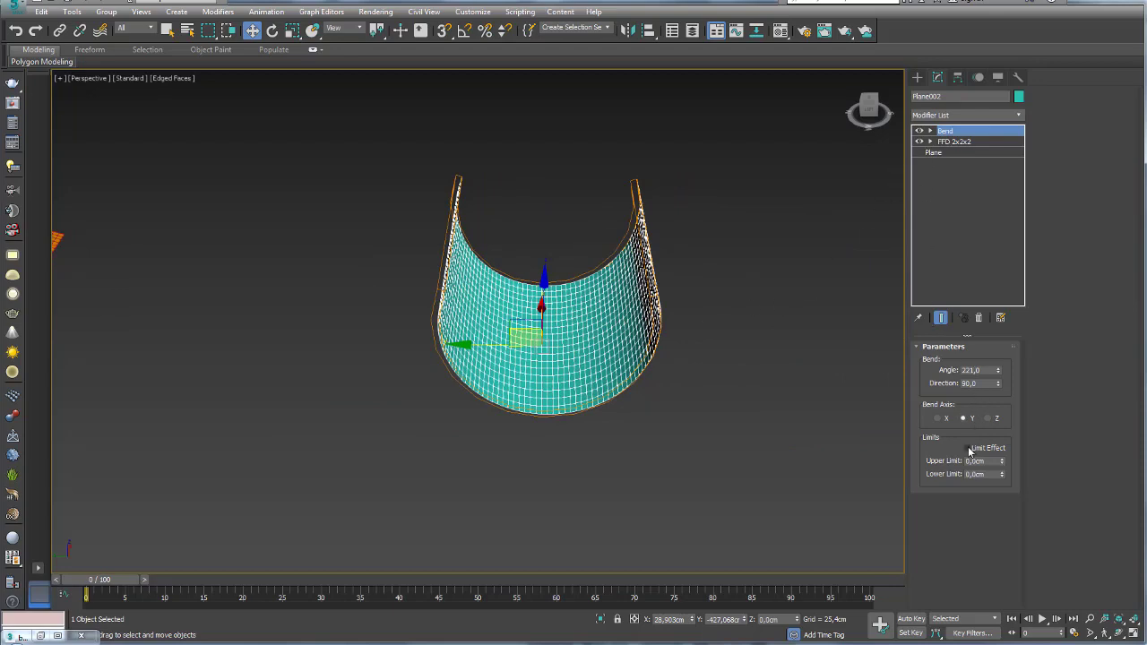
pyautogui.click(967, 448)
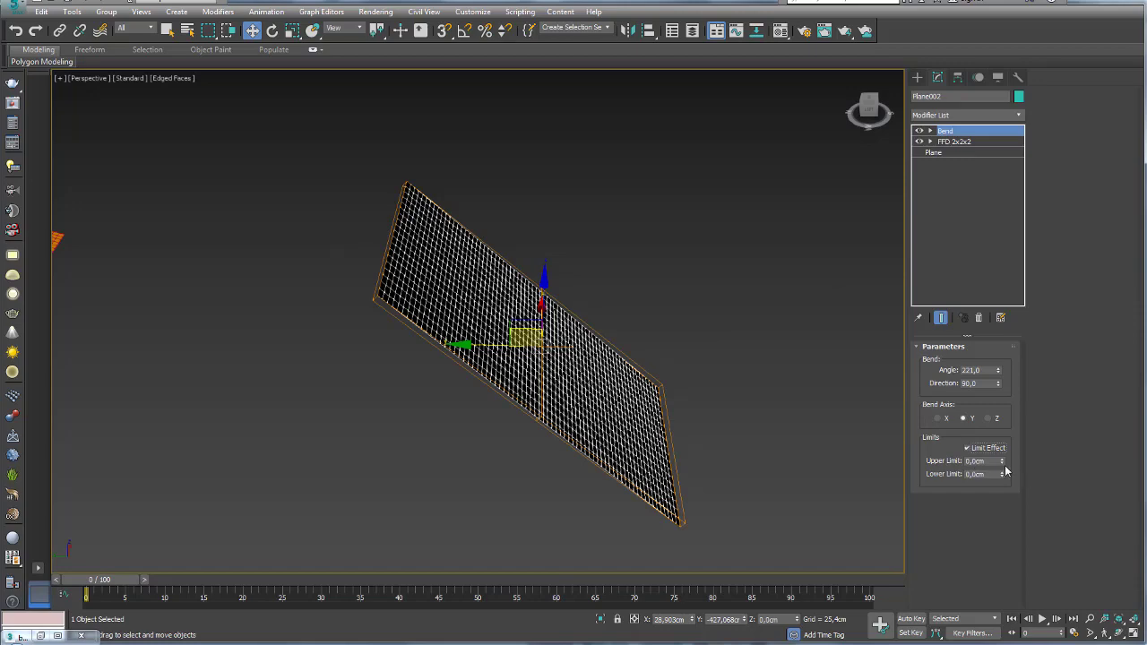
pyautogui.moveTo(1001, 462)
pyautogui.mouseDown()
pyautogui.moveTo(1035, 166)
pyautogui.moveTo(979, 59)
pyautogui.mouseUp()
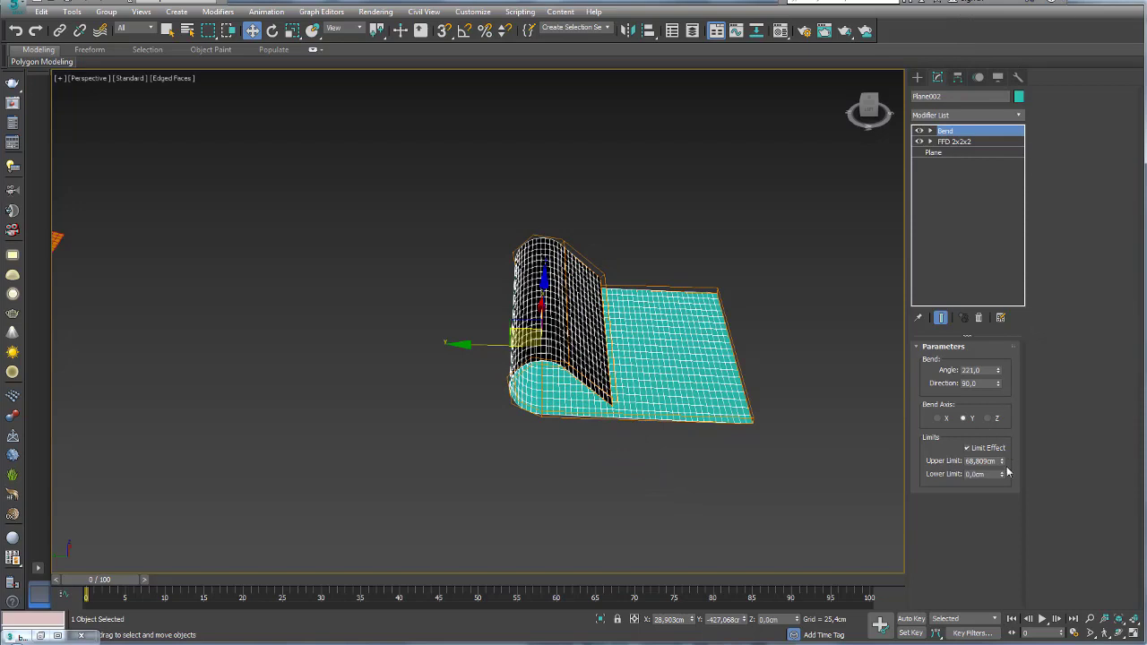
pyautogui.moveTo(1003, 464); pyautogui.dragTo(981, 188)
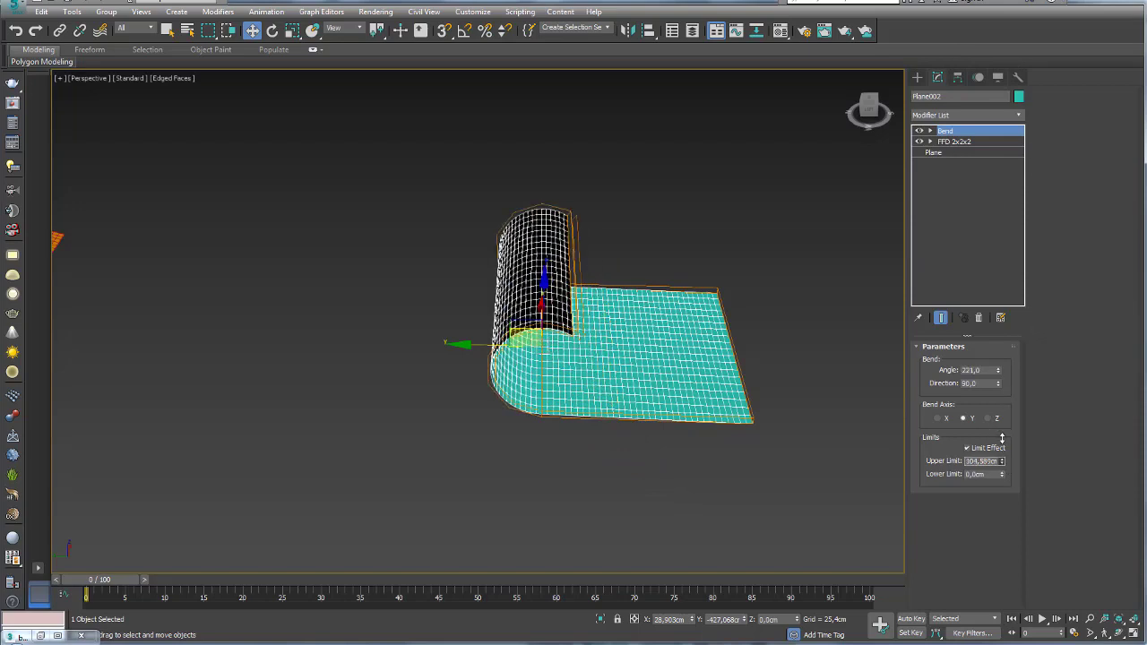
# - Move the Bend gizmo toward the sheet's edge and set the angle to 286.5
pyautogui.click(930, 132)
pyautogui.click(948, 143)
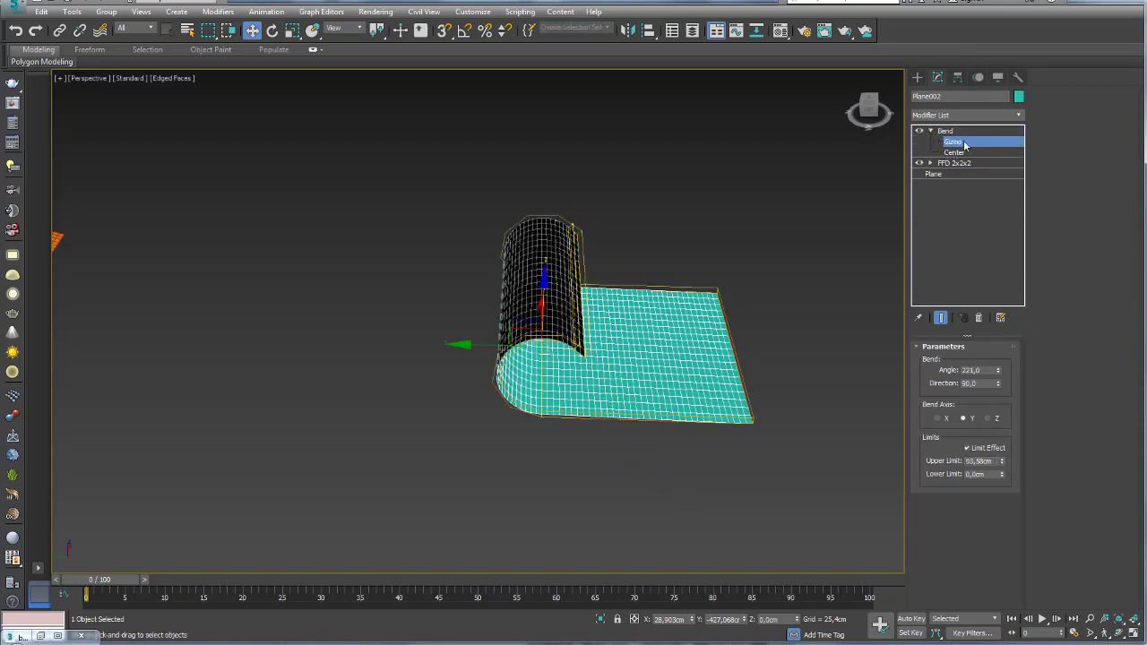
pyautogui.moveTo(485, 347); pyautogui.dragTo(334, 342)
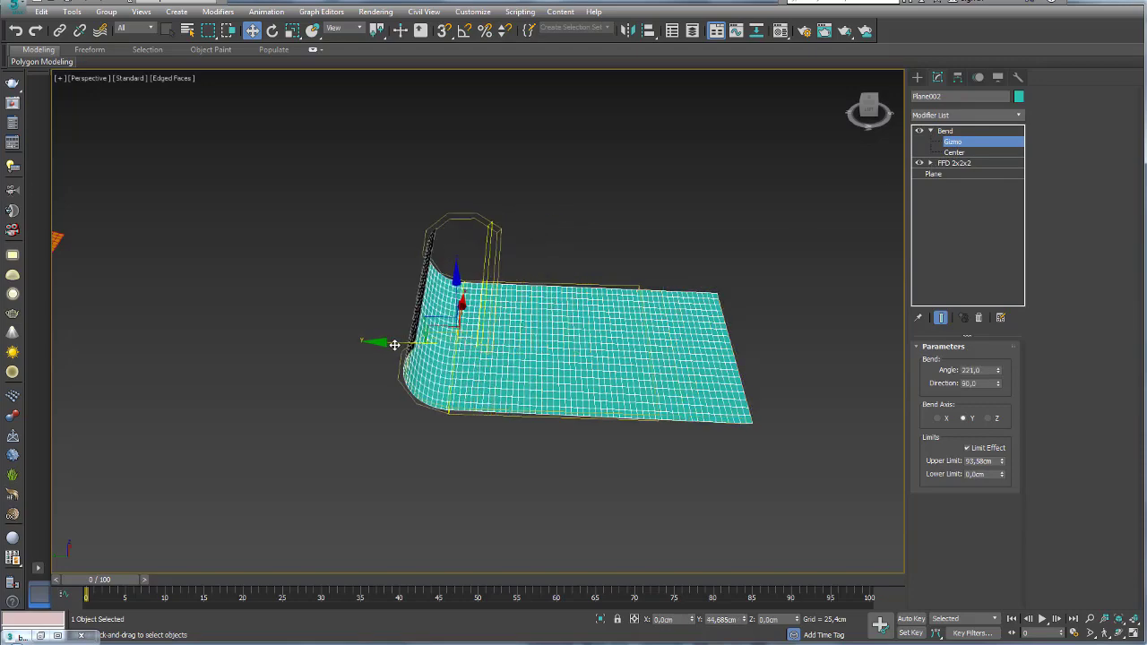
pyautogui.keyDown('alt'); pyautogui.moveTo(333, 342); pyautogui.dragTo(526, 334, button='middle'); pyautogui.keyUp('alt')
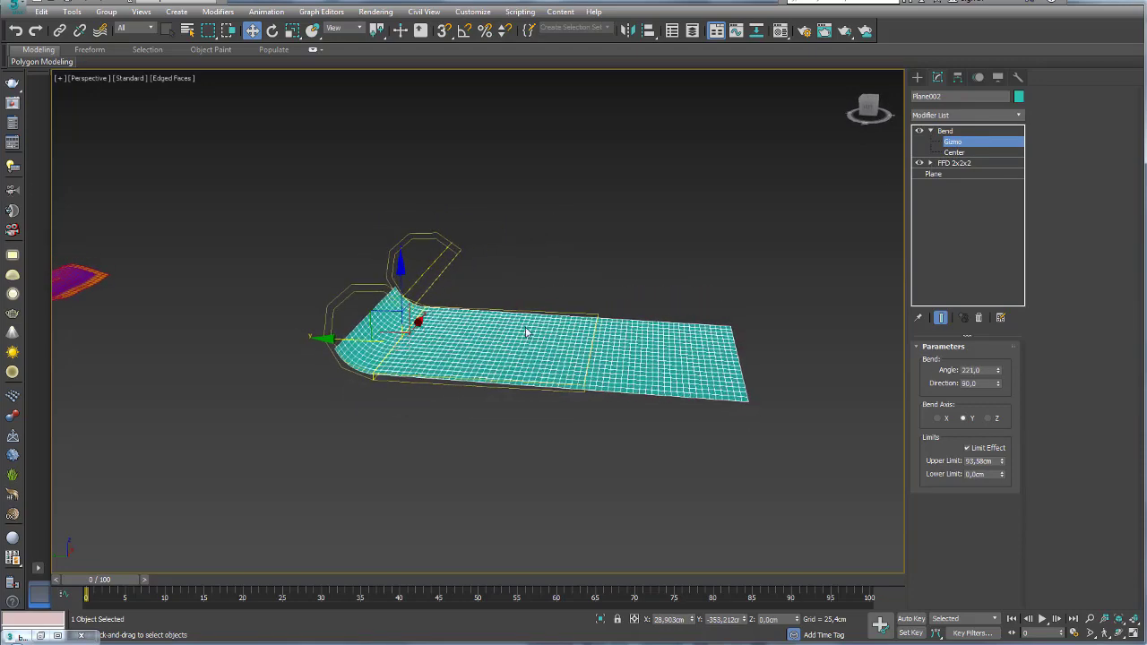
pyautogui.moveTo(997, 375); pyautogui.dragTo(313, 425)
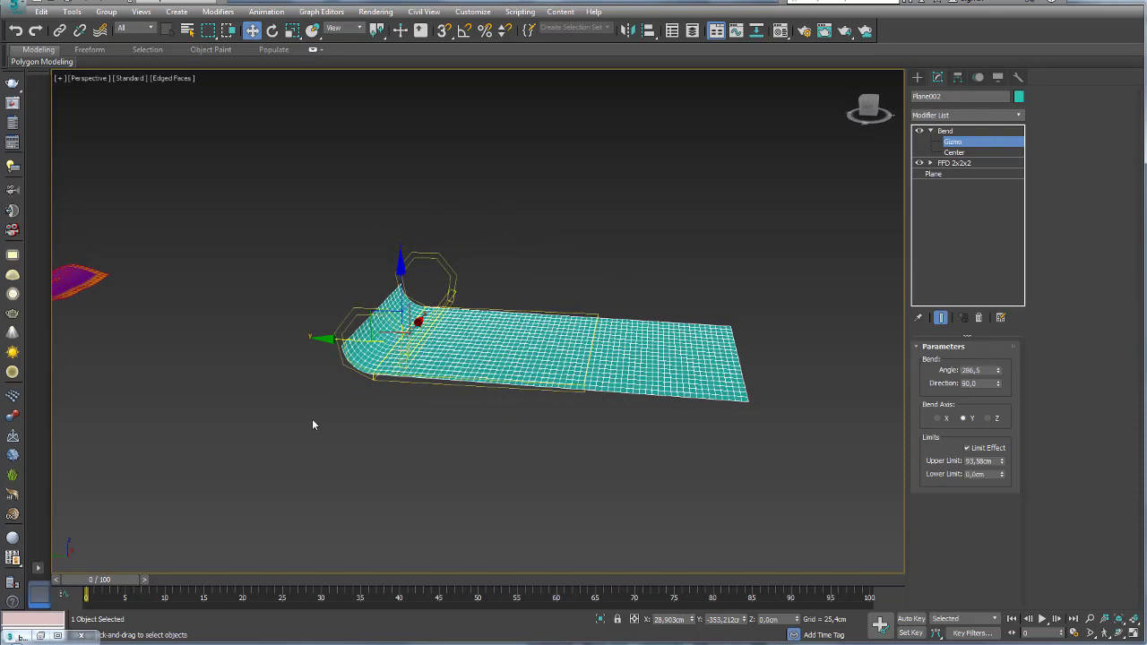
pyautogui.moveTo(345, 340)
pyautogui.mouseDown()
pyautogui.moveTo(541, 385)
pyautogui.moveTo(353, 380)
pyautogui.mouseUp()
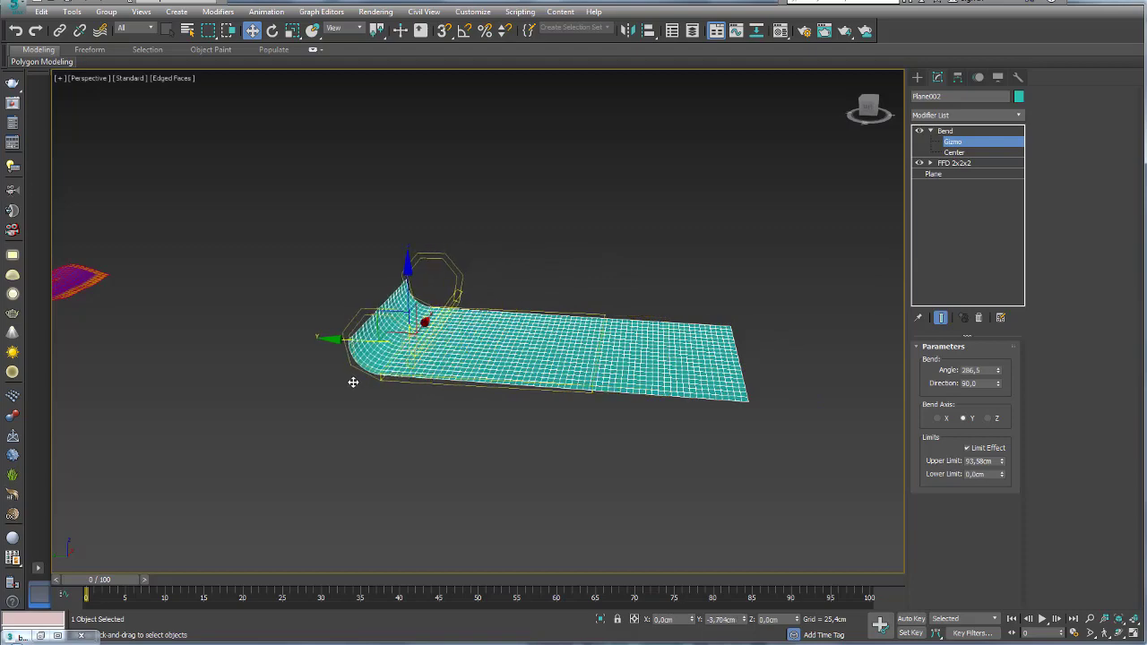
pyautogui.moveTo(353, 380)
pyautogui.keyDown('alt'); pyautogui.mouseDown(button='middle')
pyautogui.moveTo(420, 373)
pyautogui.moveTo(371, 389)
pyautogui.moveTo(592, 342)
pyautogui.moveTo(697, 345)
pyautogui.moveTo(445, 335)
pyautogui.mouseUp(button='middle'); pyautogui.keyUp('alt')
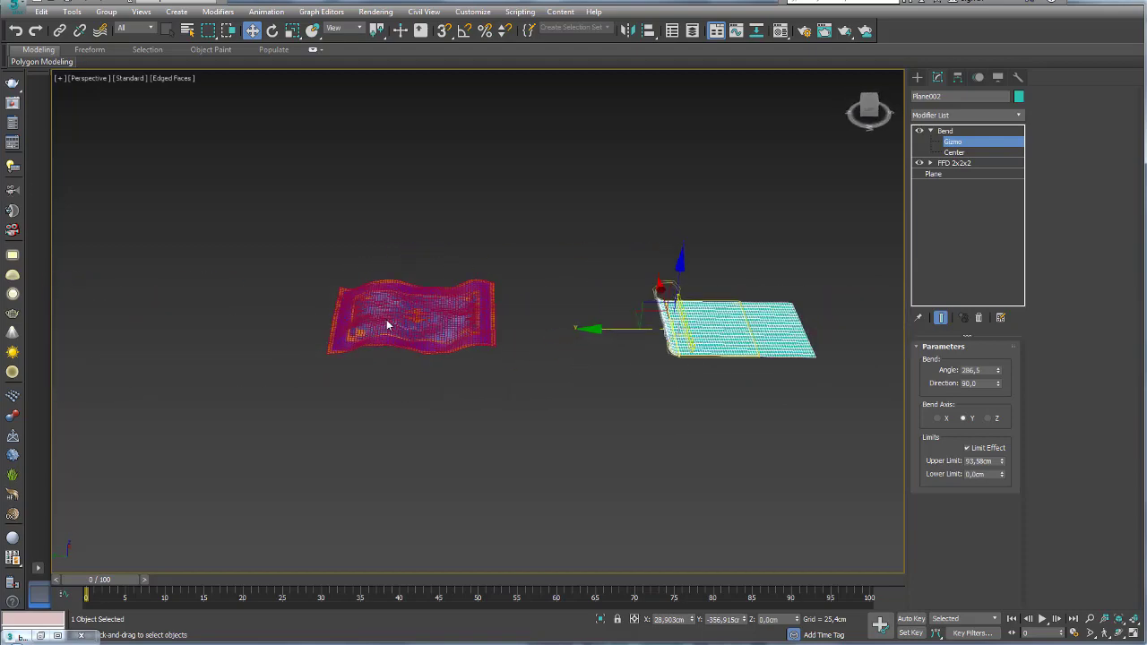
pyautogui.moveTo(753, 322)
pyautogui.keyDown('alt'); pyautogui.mouseDown(button='middle')
pyautogui.moveTo(738, 307)
pyautogui.moveTo(836, 214)
pyautogui.mouseUp(button='middle'); pyautogui.keyUp('alt')
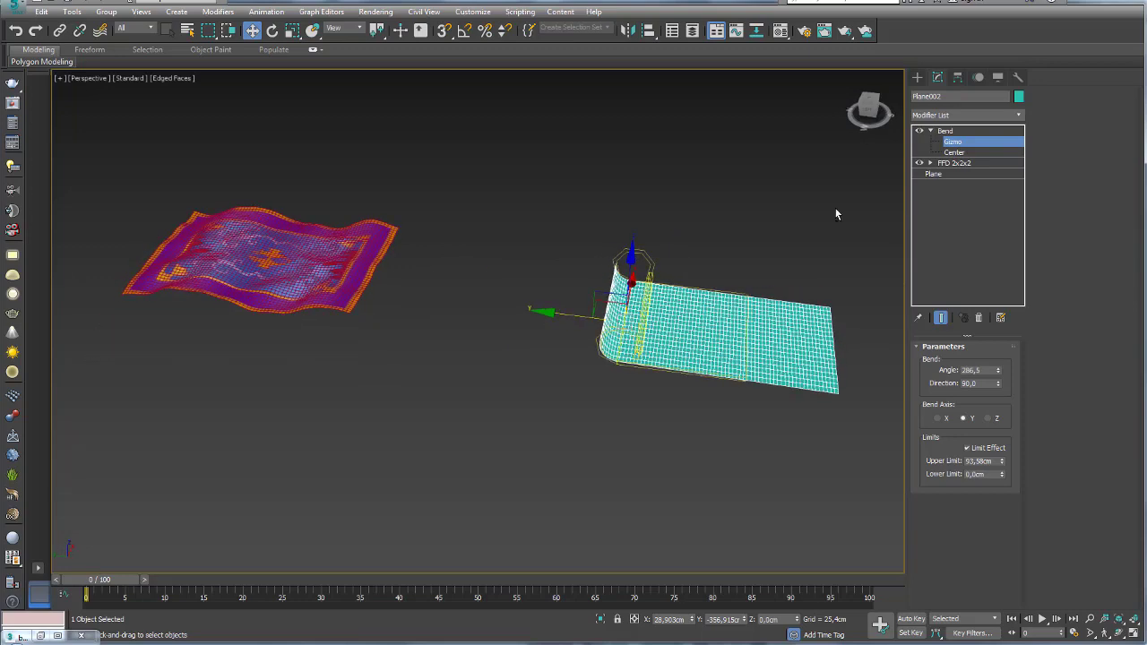
pyautogui.click(957, 133)
# - Copy the Bend modifier from Plane002 and paste it onto the carpet's stack
pyautogui.click(960, 134)
pyautogui.rightClick(949, 133)
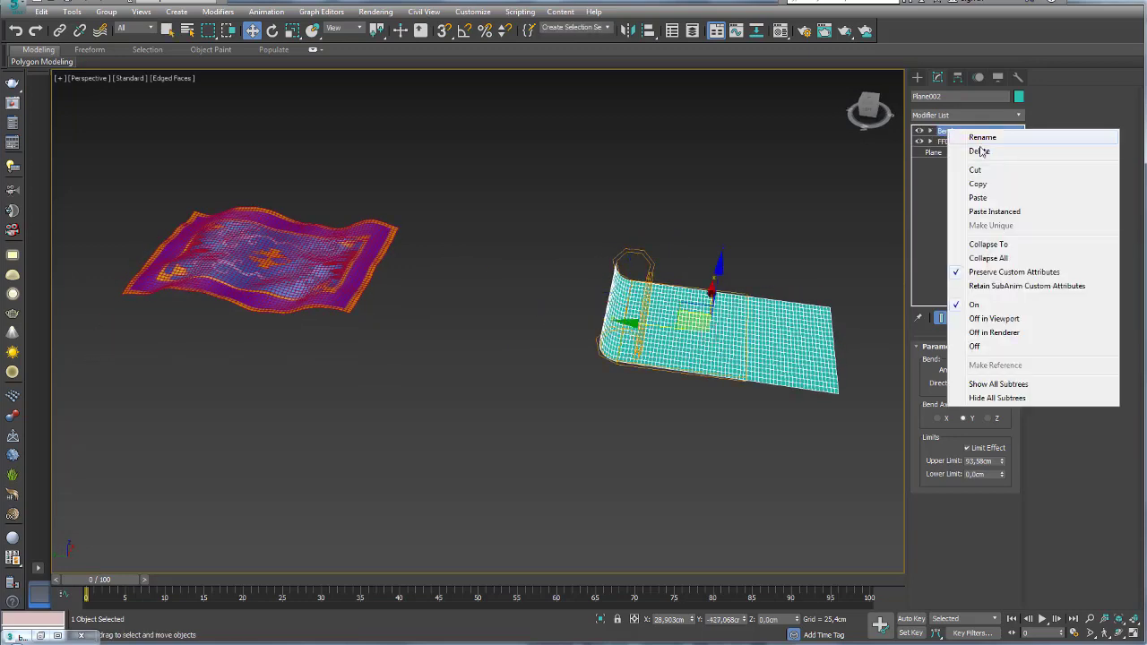
pyautogui.click(990, 187)
pyautogui.click(324, 260)
pyautogui.moveTo(323, 260); pyautogui.dragTo(556, 296, button='middle')
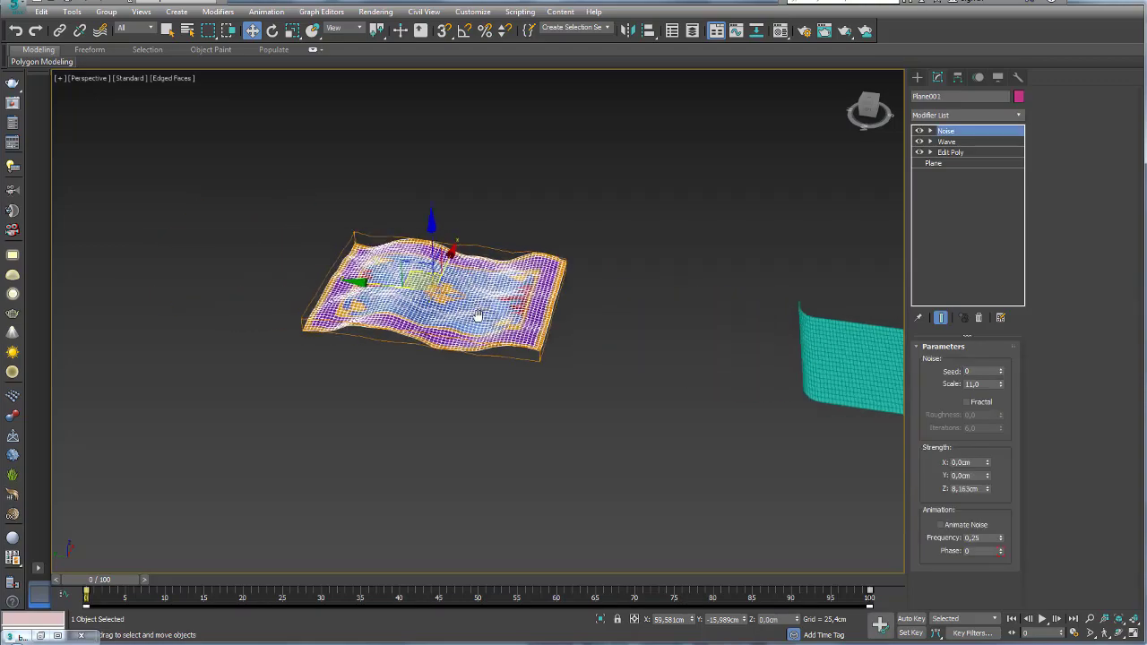
pyautogui.rightClick(952, 132)
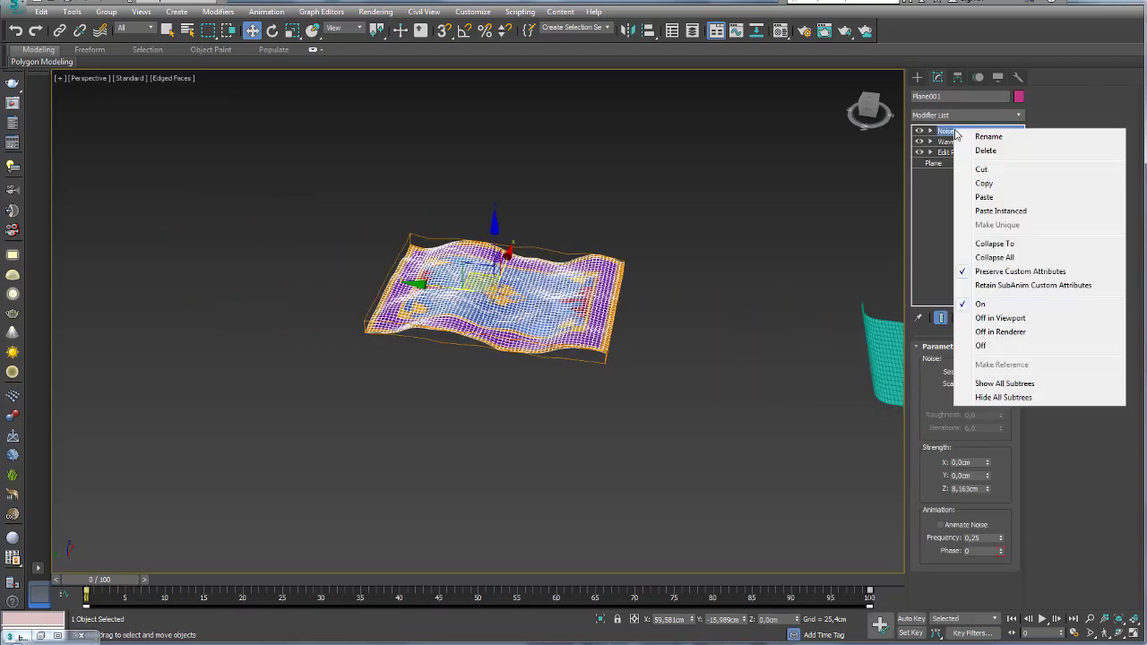
pyautogui.click(985, 197)
# - Scrub the animation, return to frame 0, and orbit to inspect the bent rug
pyautogui.moveTo(493, 327)
pyautogui.keyDown('alt'); pyautogui.mouseDown(button='middle')
pyautogui.moveTo(587, 329)
pyautogui.moveTo(243, 545)
pyautogui.mouseUp(button='middle'); pyautogui.keyUp('alt')
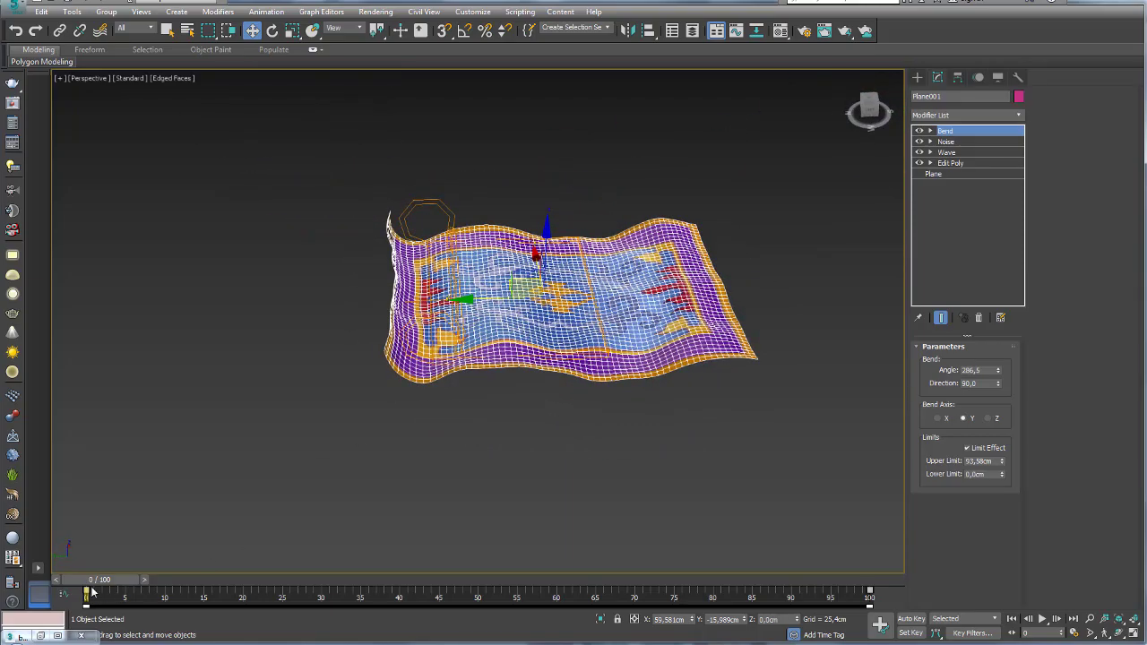
pyautogui.moveTo(92, 591)
pyautogui.mouseDown()
pyautogui.moveTo(755, 593)
pyautogui.moveTo(86, 593)
pyautogui.mouseUp()
pyautogui.press('w')
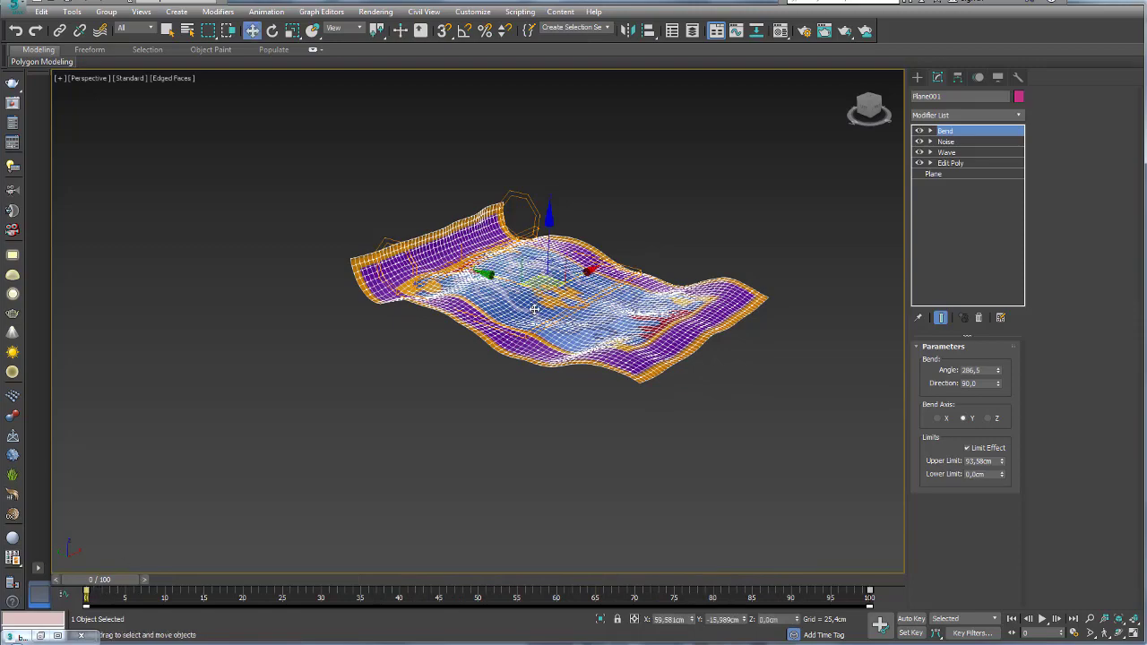
pyautogui.keyDown('alt'); pyautogui.moveTo(538, 359); pyautogui.dragTo(560, 378, button='middle'); pyautogui.keyUp('alt')
pyautogui.scroll(-5, 559, 378)
pyautogui.scroll(2, 502, 368)
pyautogui.scroll(2, 471, 351)
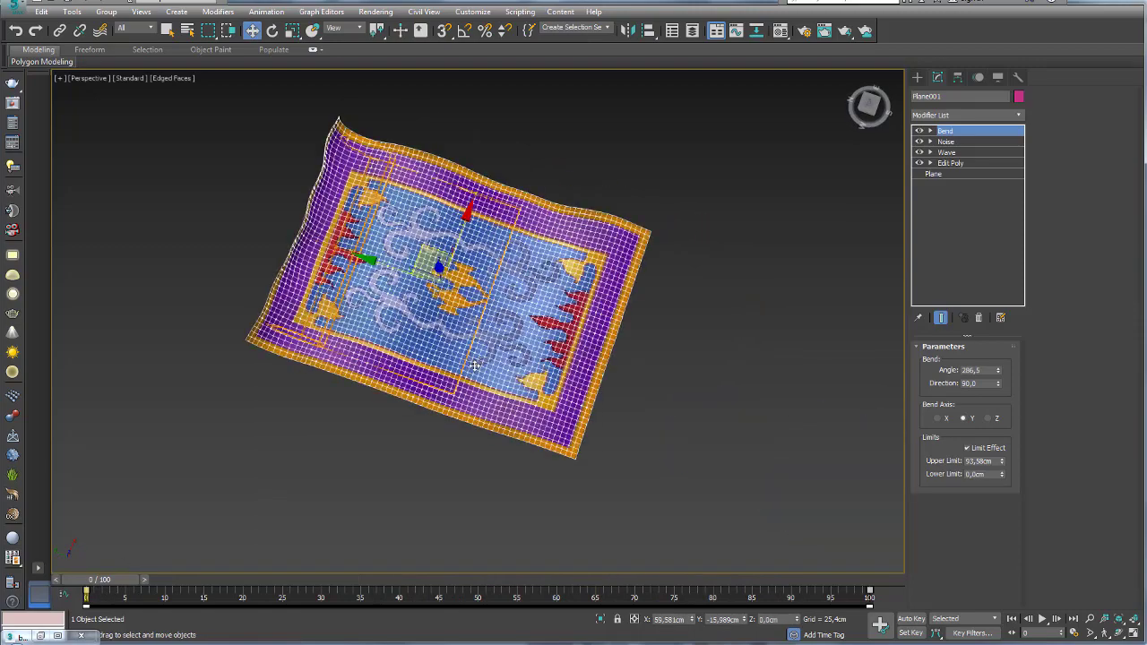
pyautogui.scroll(1, 474, 363)
pyautogui.keyDown('alt'); pyautogui.moveTo(474, 363); pyautogui.dragTo(587, 296, button='middle'); pyautogui.keyUp('alt')
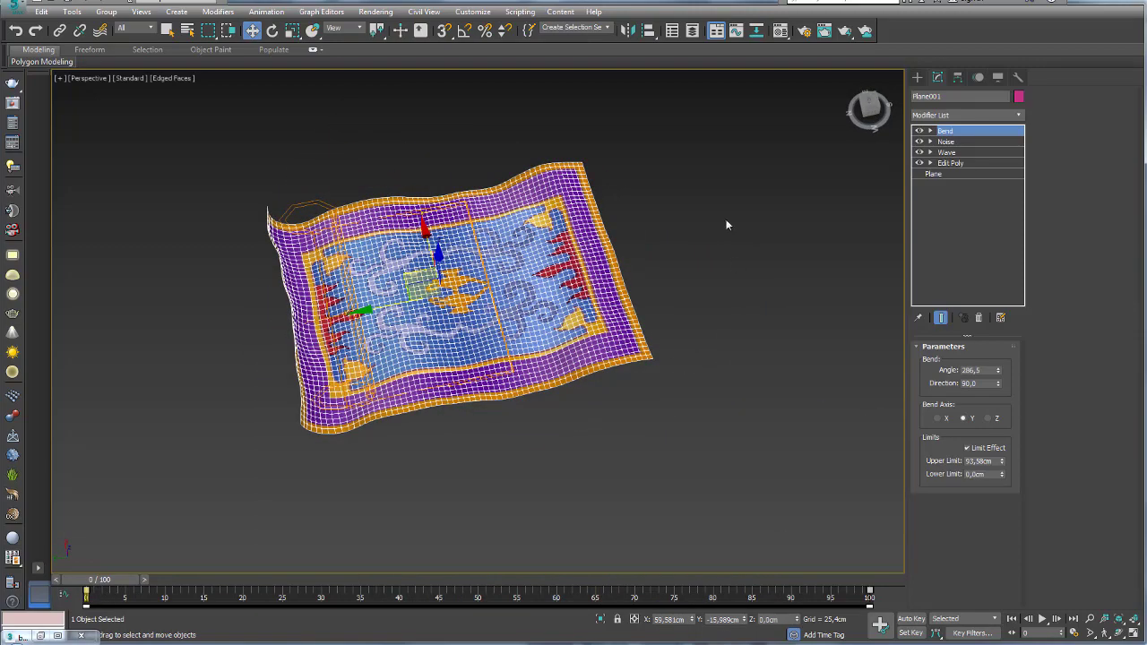
pyautogui.moveTo(551, 172)
pyautogui.keyDown('alt'); pyautogui.mouseDown(button='middle')
pyautogui.moveTo(573, 210)
pyautogui.moveTo(738, 293)
pyautogui.mouseUp(button='middle'); pyautogui.keyUp('alt')
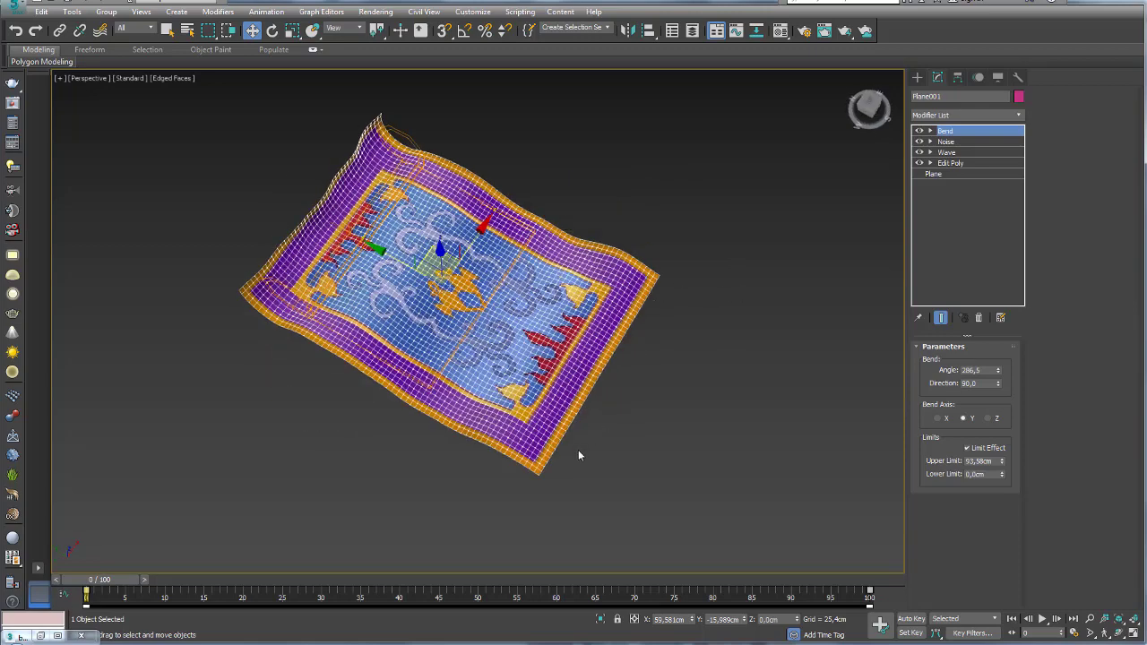
pyautogui.scroll(-3, 789, 242)
# - Disable the Bend, Noise and Wave modifiers so the rug lies flat
pyautogui.moveTo(803, 241)
pyautogui.keyDown('alt'); pyautogui.mouseDown(button='middle')
pyautogui.moveTo(766, 247)
pyautogui.moveTo(780, 246)
pyautogui.mouseUp(button='middle'); pyautogui.keyUp('alt')
pyautogui.click(918, 130)
pyautogui.click(918, 142)
pyautogui.click(919, 152)
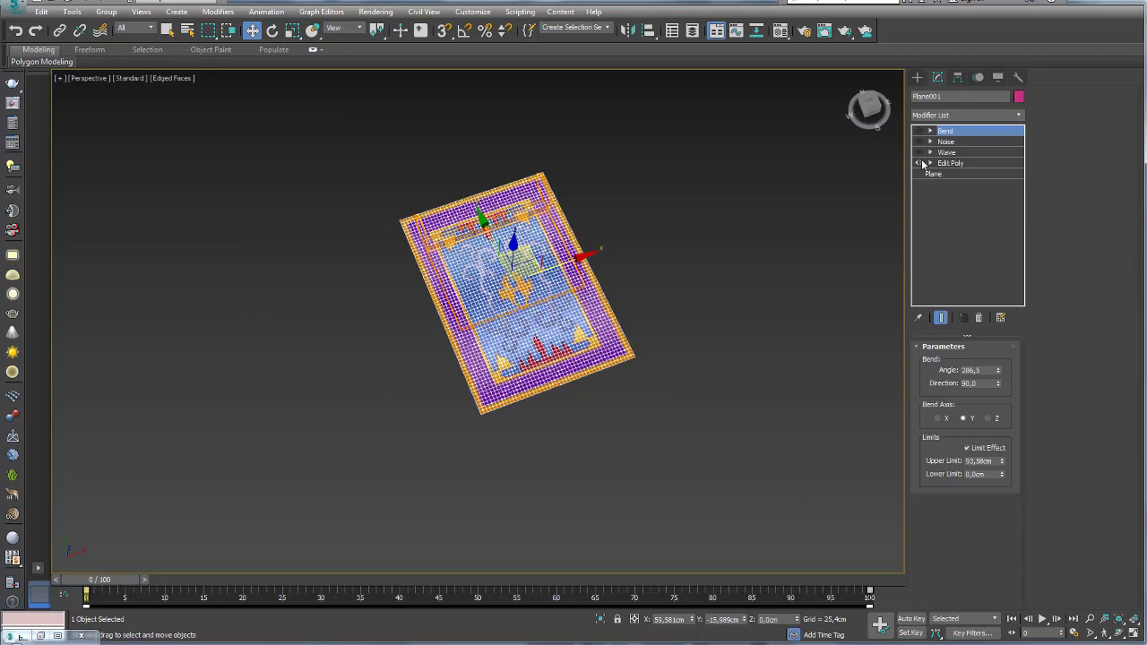
pyautogui.keyDown('alt'); pyautogui.moveTo(733, 216); pyautogui.dragTo(789, 193, button='middle'); pyautogui.keyUp('alt')
pyautogui.keyDown('alt'); pyautogui.moveTo(680, 262); pyautogui.dragTo(610, 307, button='middle'); pyautogui.keyUp('alt')
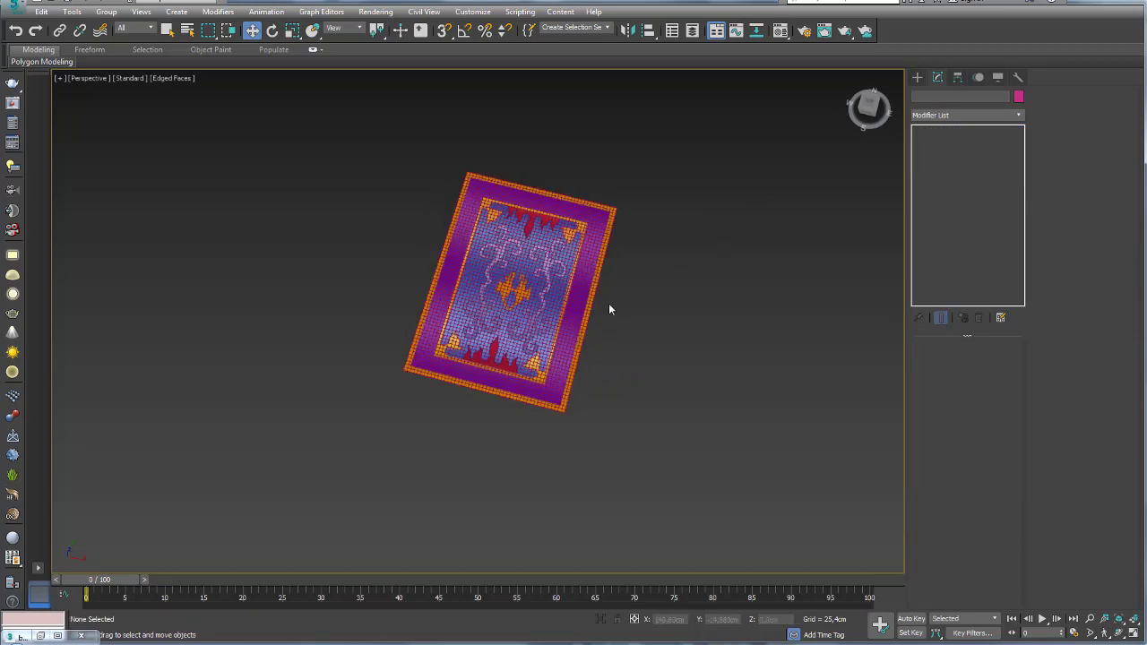
# - Toggle Edit Poly off and back on, then open and scroll the Modifier List
pyautogui.click(919, 163)
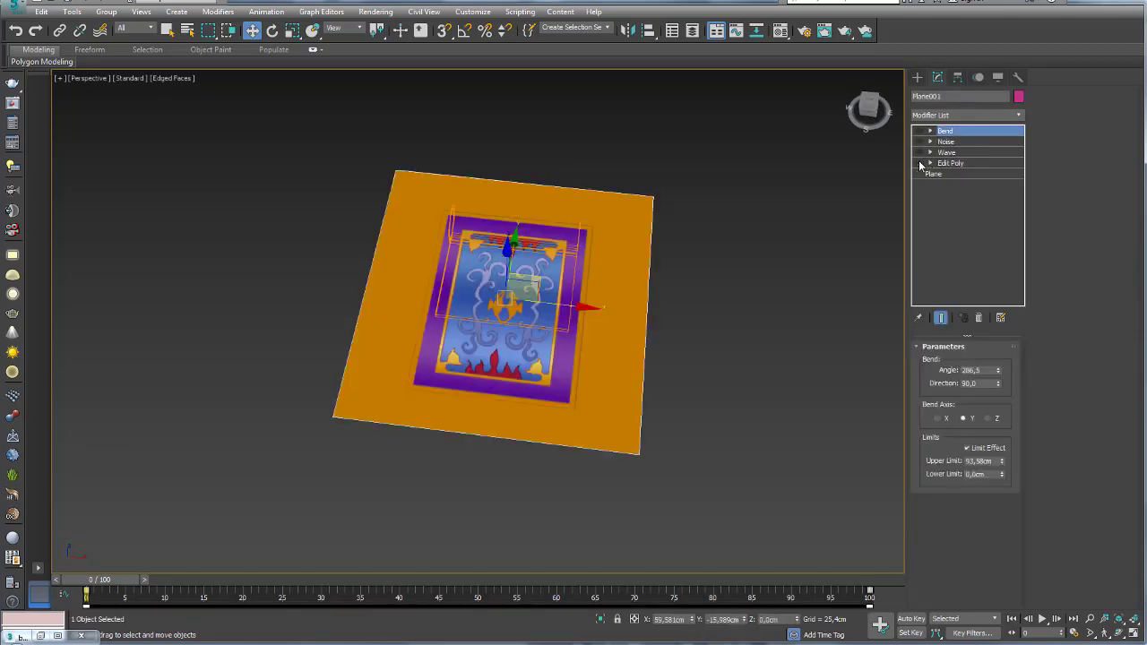
pyautogui.click(919, 164)
pyautogui.moveTo(718, 227); pyautogui.dragTo(769, 218, button='middle')
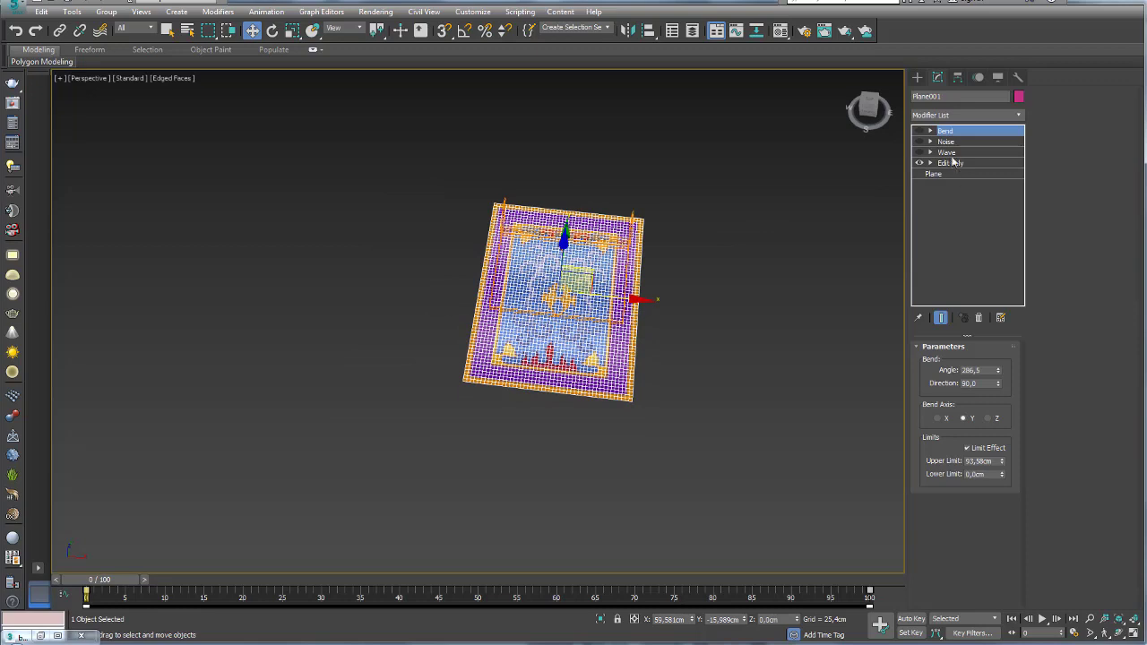
pyautogui.click(1020, 116)
pyautogui.moveTo(1021, 148); pyautogui.dragTo(1022, 465)
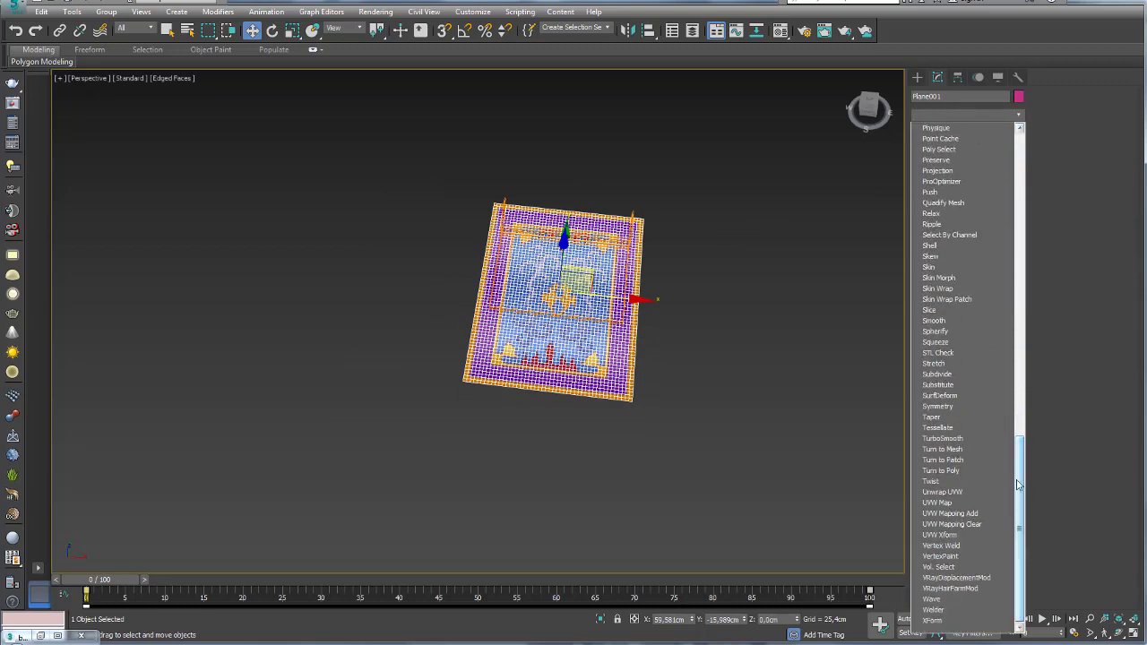
# - Add a Taper modifier with Primary axis X and Effect ZY, lowering its amount
pyautogui.click(937, 419)
pyautogui.moveTo(794, 343)
pyautogui.keyDown('alt'); pyautogui.mouseDown(button='middle')
pyautogui.moveTo(670, 330)
pyautogui.moveTo(700, 340)
pyautogui.moveTo(747, 331)
pyautogui.mouseUp(button='middle'); pyautogui.keyUp('alt')
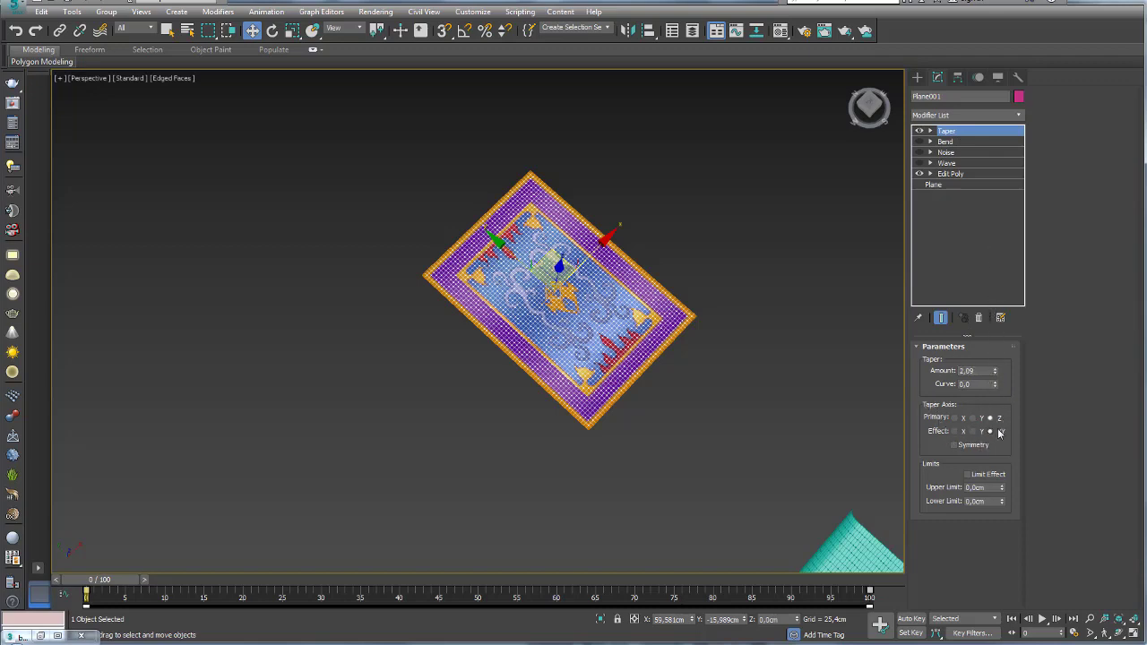
pyautogui.click(974, 419)
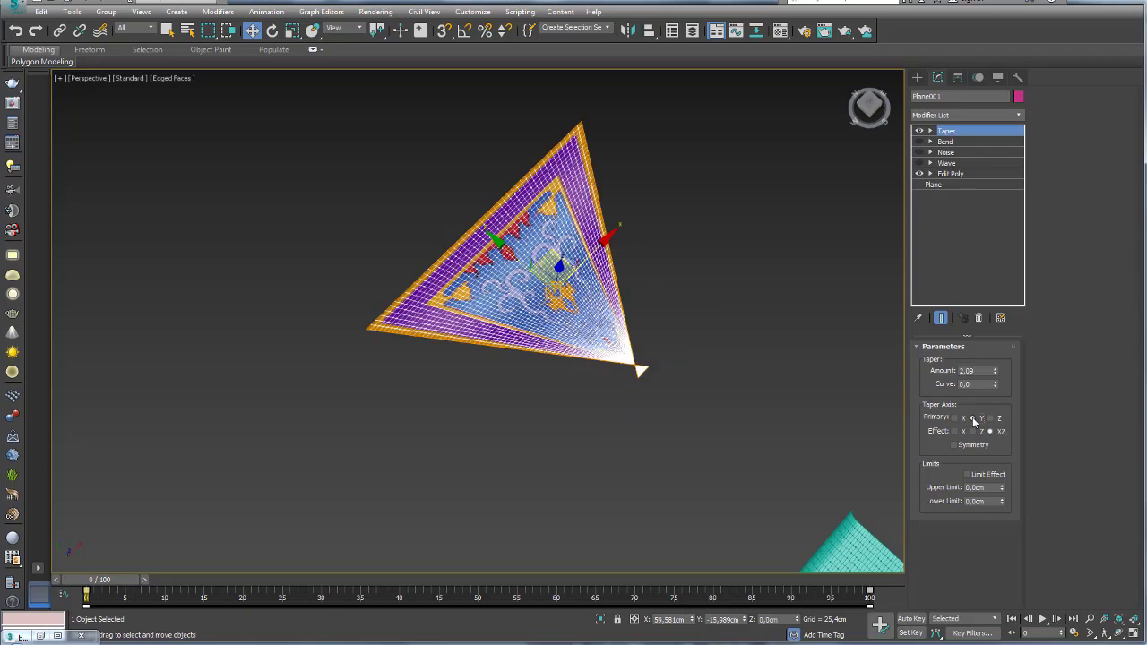
pyautogui.click(954, 418)
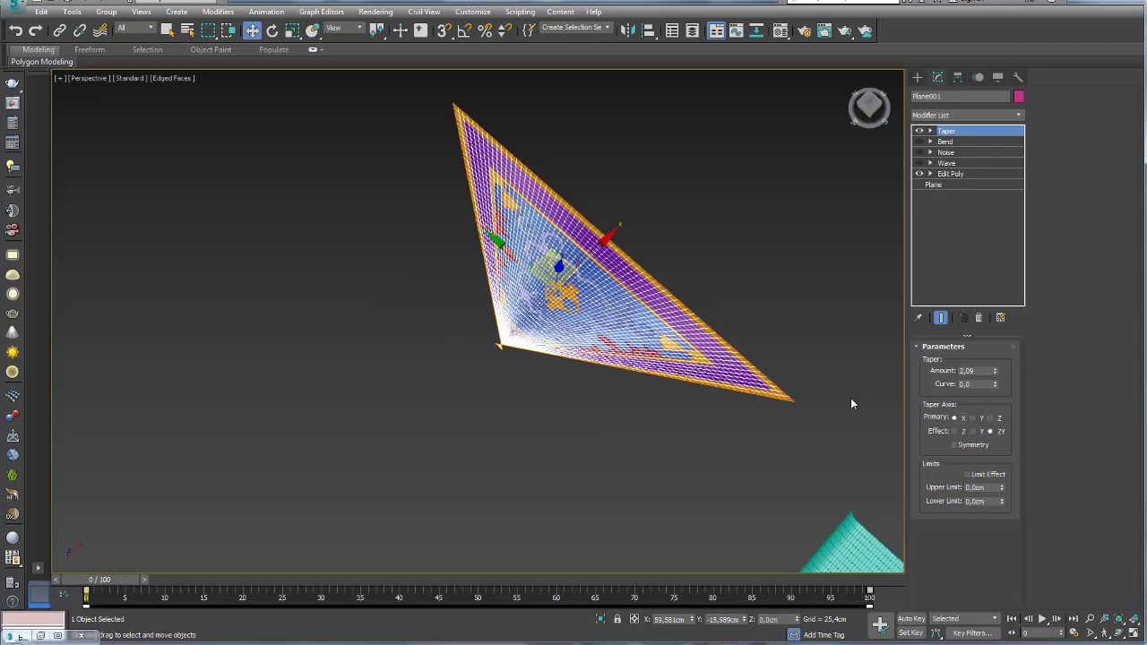
pyautogui.keyDown('alt'); pyautogui.moveTo(780, 397); pyautogui.dragTo(765, 387, button='middle'); pyautogui.keyUp('alt')
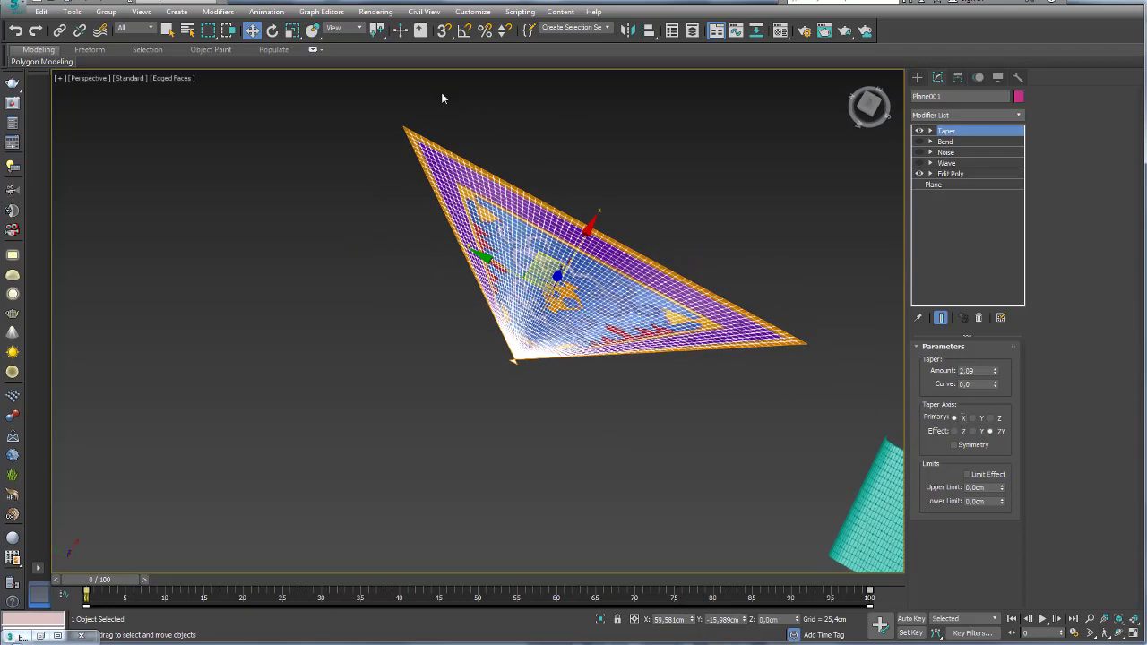
pyautogui.moveTo(992, 378)
pyautogui.mouseDown()
pyautogui.moveTo(1008, 460)
pyautogui.moveTo(1007, 438)
pyautogui.mouseUp()
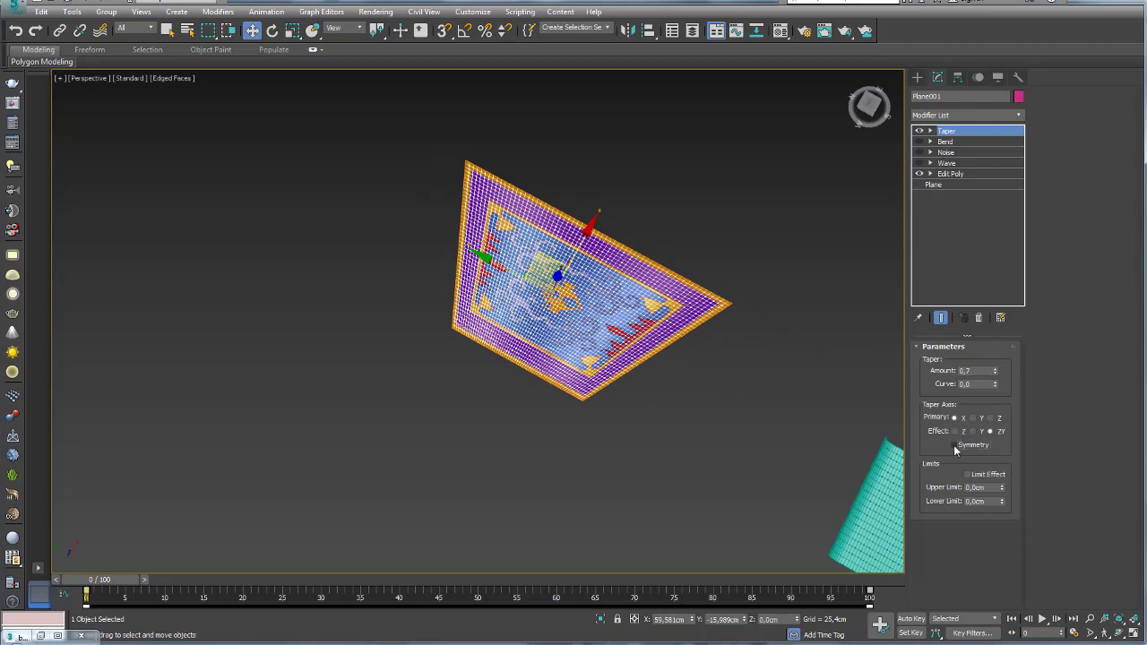
# - Enable Taper Symmetry, set Curve to -0.51 and settle Amount at 0.54
pyautogui.click(954, 445)
pyautogui.keyDown('alt'); pyautogui.moveTo(831, 419); pyautogui.dragTo(862, 375, button='middle'); pyautogui.keyUp('alt')
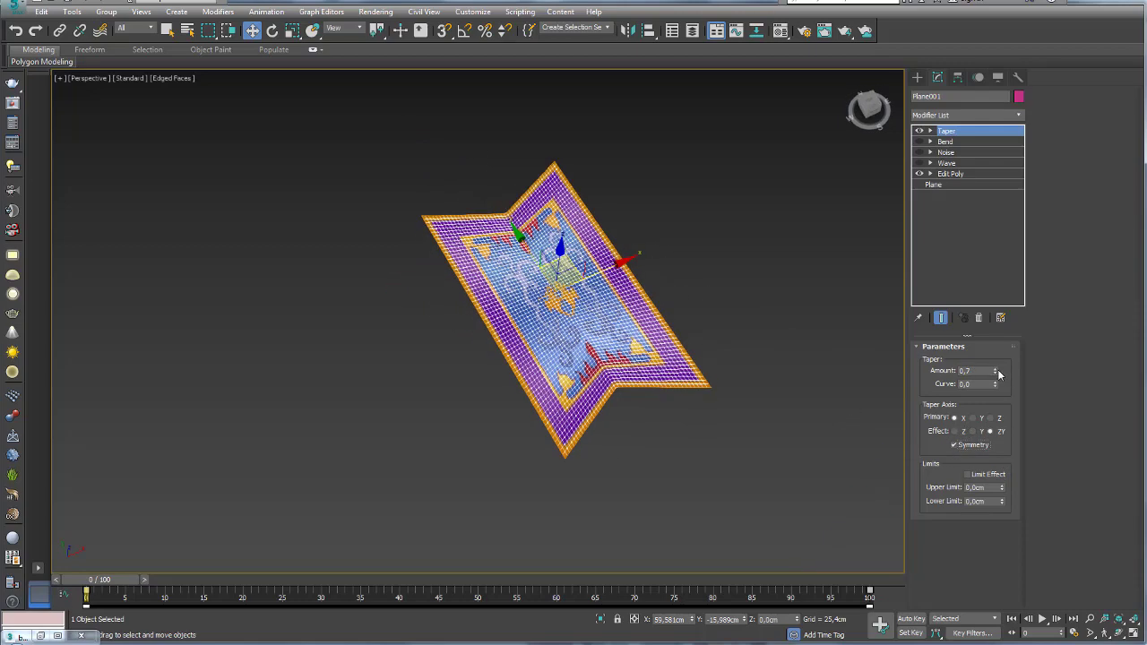
pyautogui.moveTo(996, 371); pyautogui.dragTo(995, 360)
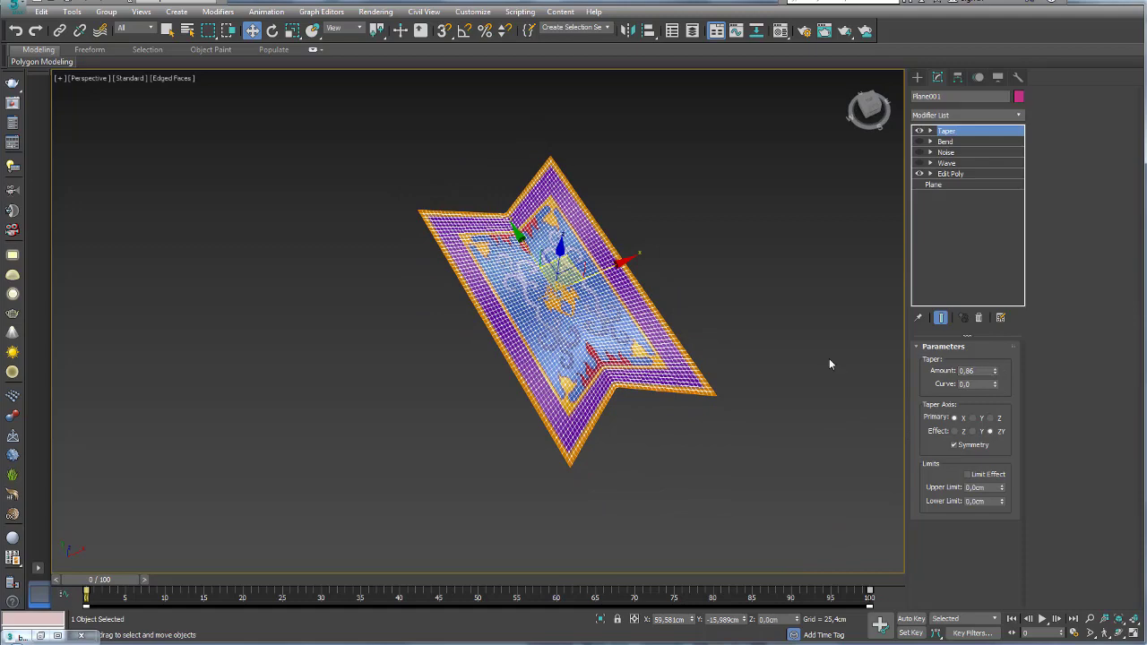
pyautogui.keyDown('alt'); pyautogui.moveTo(584, 334); pyautogui.dragTo(825, 351, button='middle'); pyautogui.keyUp('alt')
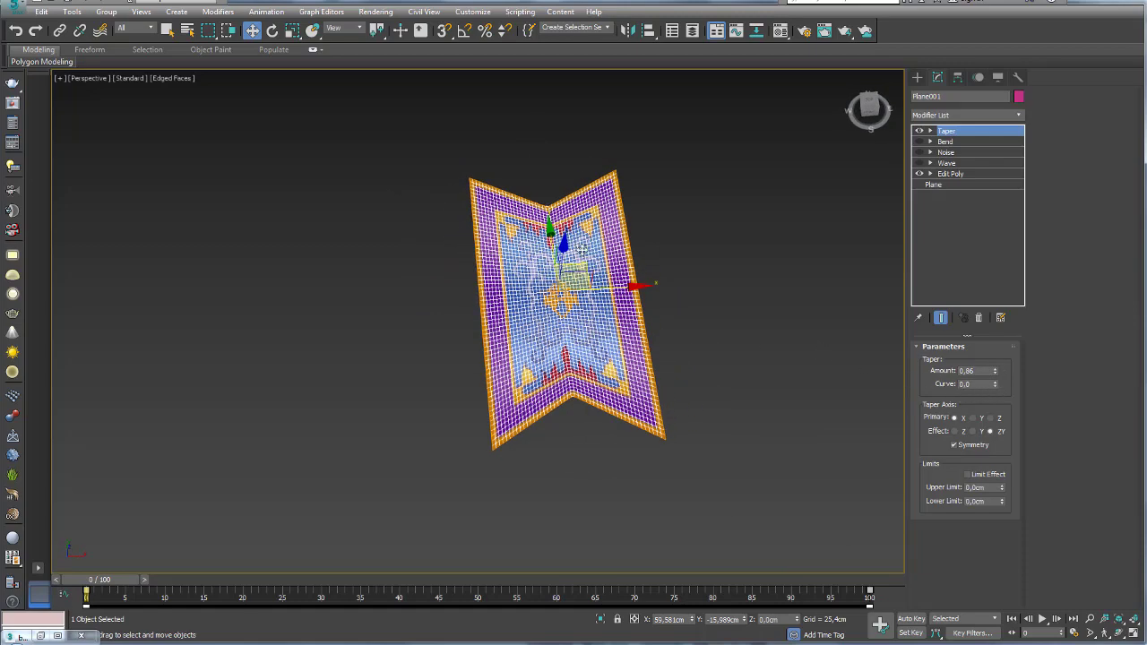
pyautogui.keyDown('alt'); pyautogui.moveTo(583, 249); pyautogui.dragTo(471, 230, button='middle'); pyautogui.keyUp('alt')
pyautogui.moveTo(995, 384)
pyautogui.mouseDown()
pyautogui.moveTo(1010, 440)
pyautogui.moveTo(1021, 435)
pyautogui.mouseUp()
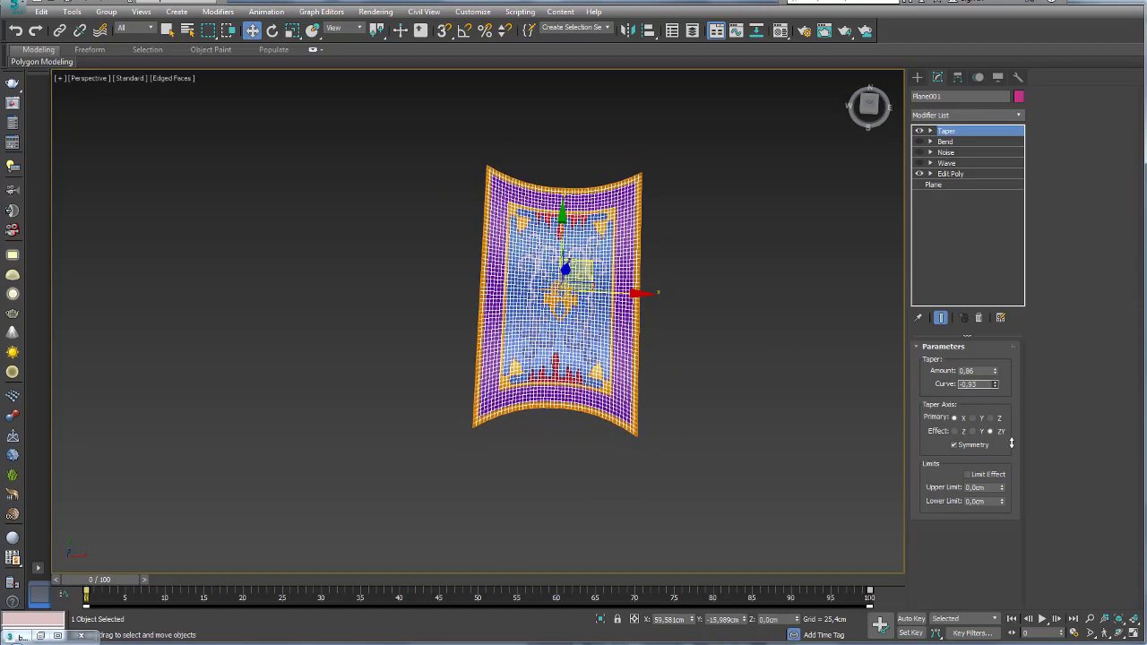
pyautogui.moveTo(564, 269)
pyautogui.keyDown('alt'); pyautogui.mouseDown(button='middle')
pyautogui.moveTo(546, 206)
pyautogui.moveTo(561, 173)
pyautogui.mouseUp(button='middle'); pyautogui.keyUp('alt')
pyautogui.scroll(3, 538, 185)
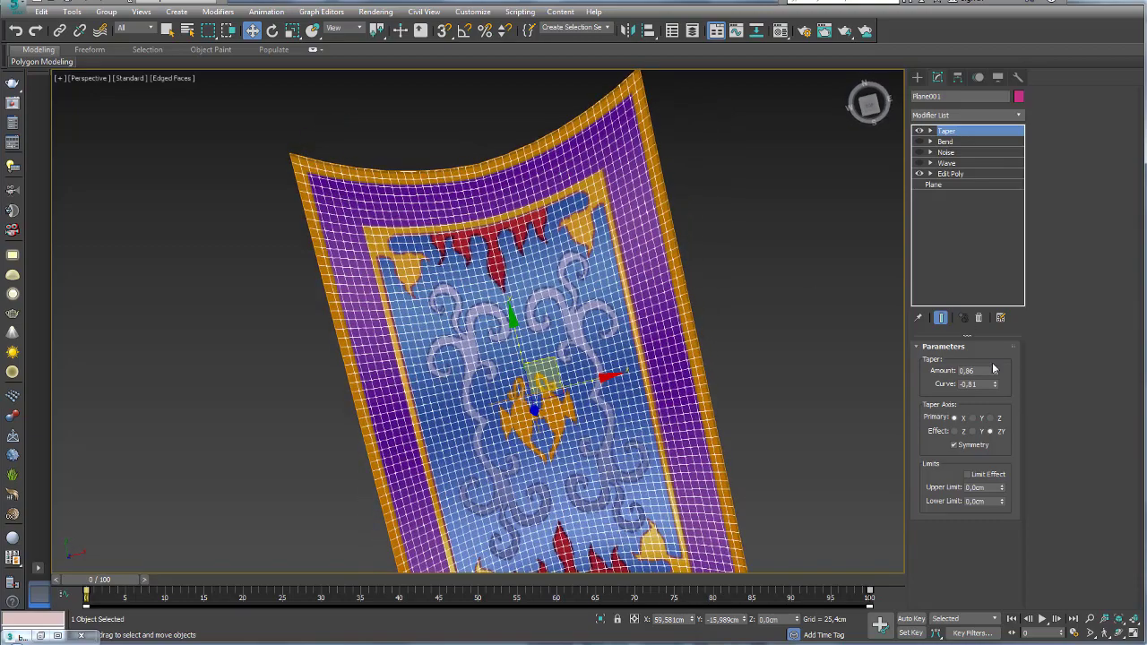
pyautogui.moveTo(995, 370)
pyautogui.mouseDown()
pyautogui.moveTo(998, 392)
pyautogui.moveTo(988, 363)
pyautogui.mouseUp()
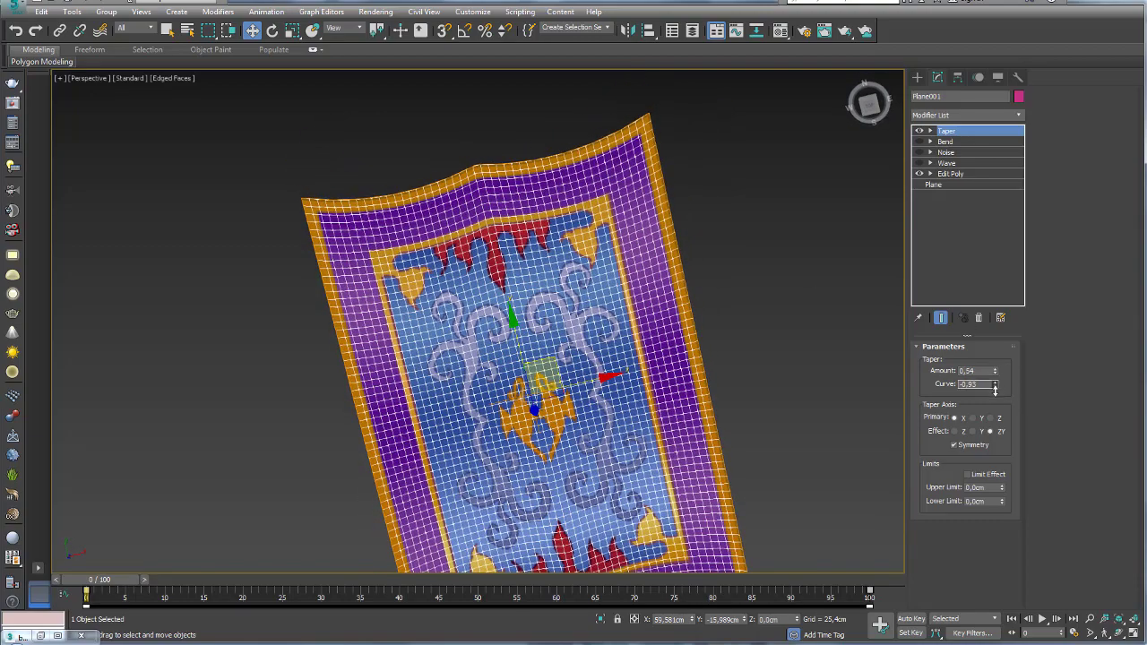
pyautogui.scroll(-3, 708, 296)
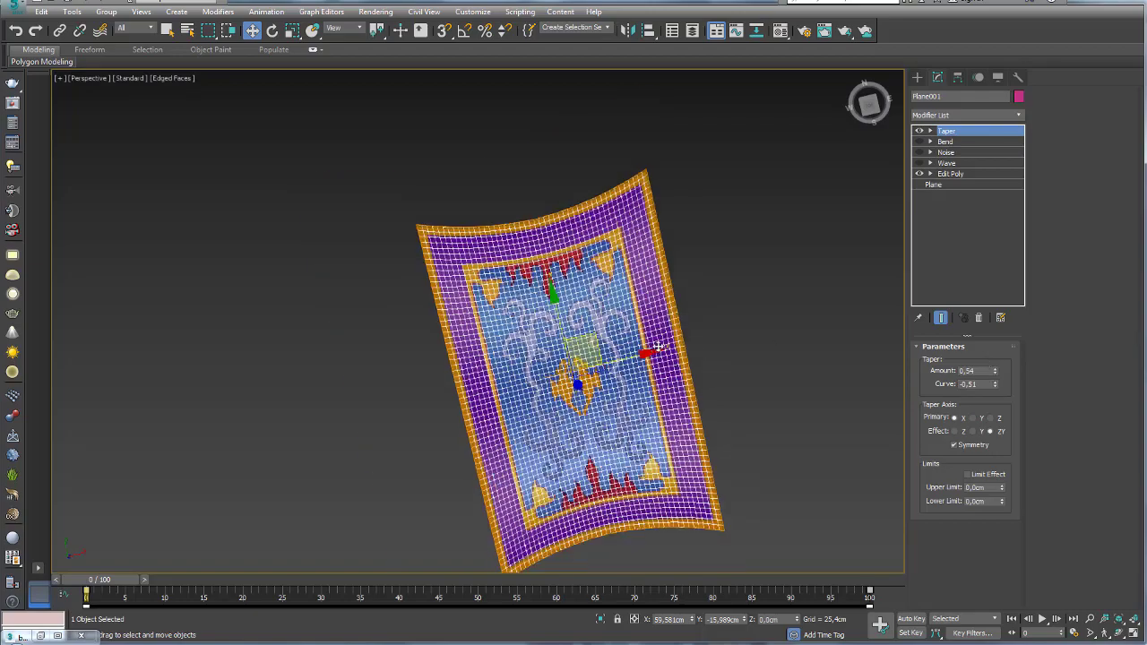
pyautogui.moveTo(708, 296)
pyautogui.keyDown('alt'); pyautogui.mouseDown(button='middle')
pyautogui.moveTo(719, 284)
pyautogui.moveTo(763, 331)
pyautogui.moveTo(742, 334)
pyautogui.moveTo(747, 262)
pyautogui.mouseUp(button='middle'); pyautogui.keyUp('alt')
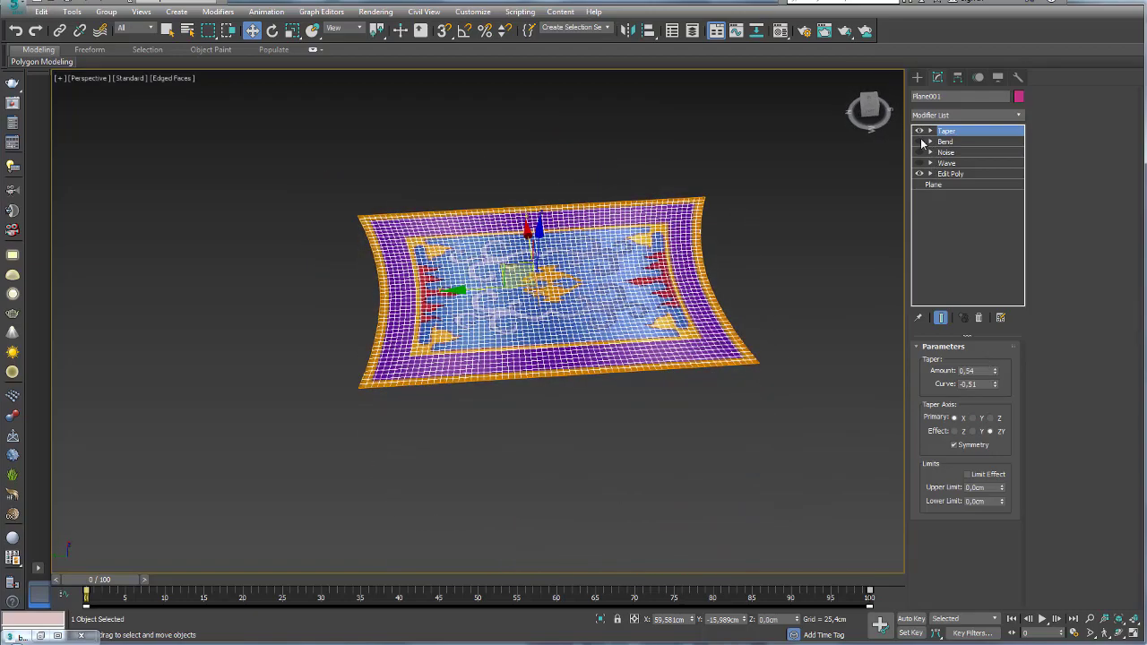
# - Re-enable Wave, Bend and Noise and scrub the animation, returning to frame 0
pyautogui.click(919, 164)
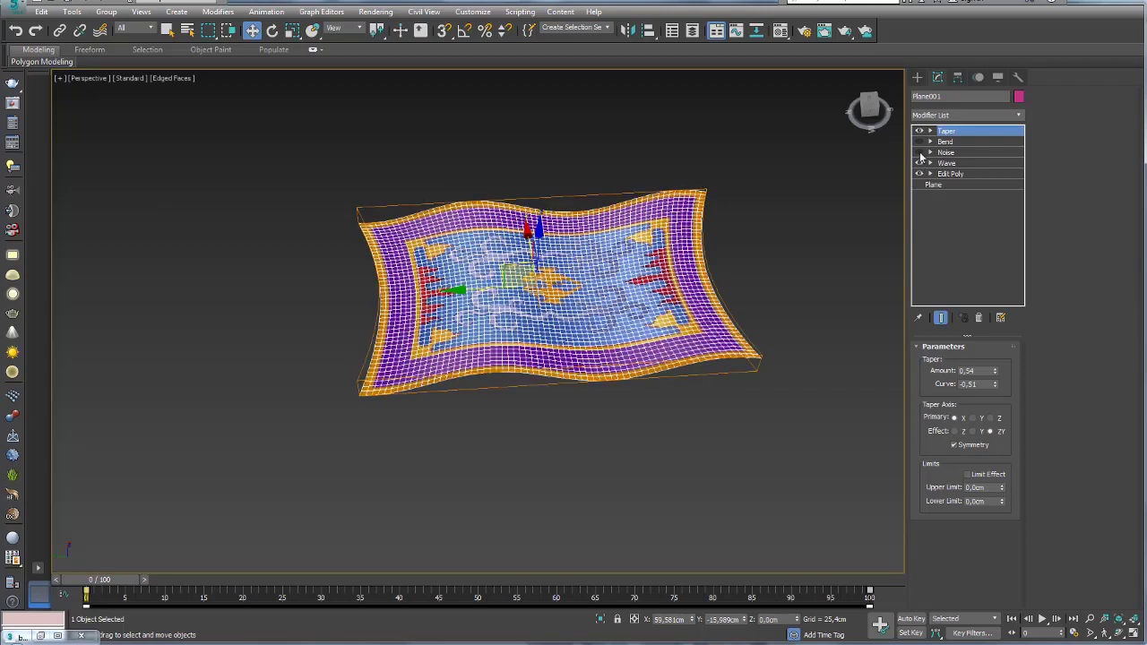
pyautogui.click(918, 142)
pyautogui.click(921, 150)
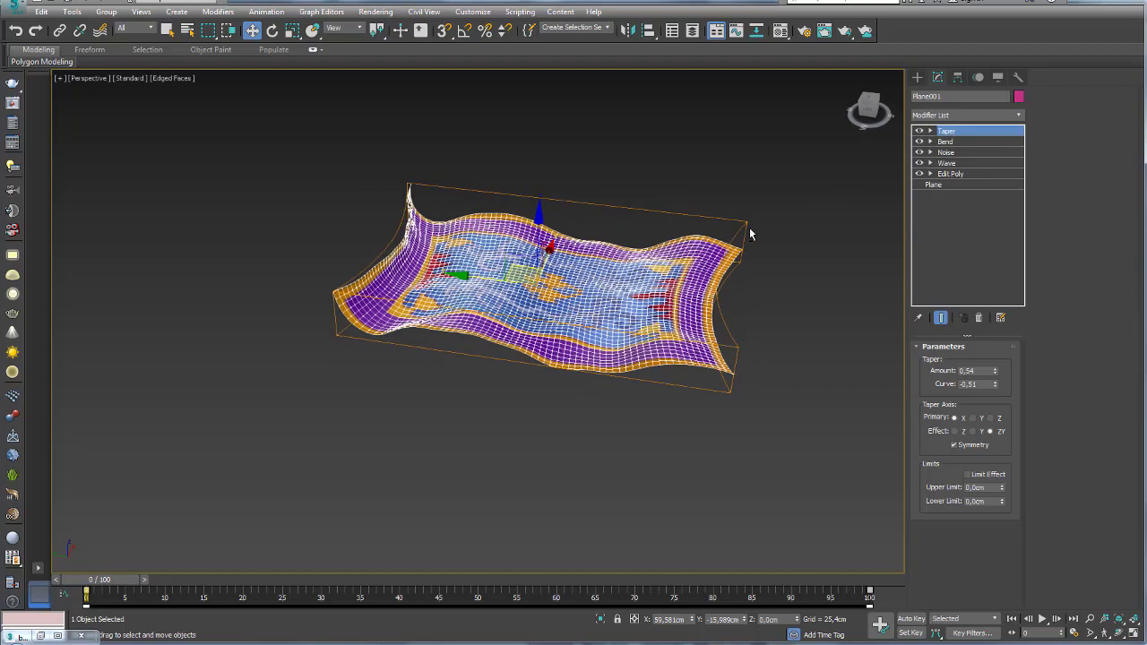
pyautogui.keyDown('alt'); pyautogui.moveTo(659, 221); pyautogui.dragTo(171, 565, button='middle'); pyautogui.keyUp('alt')
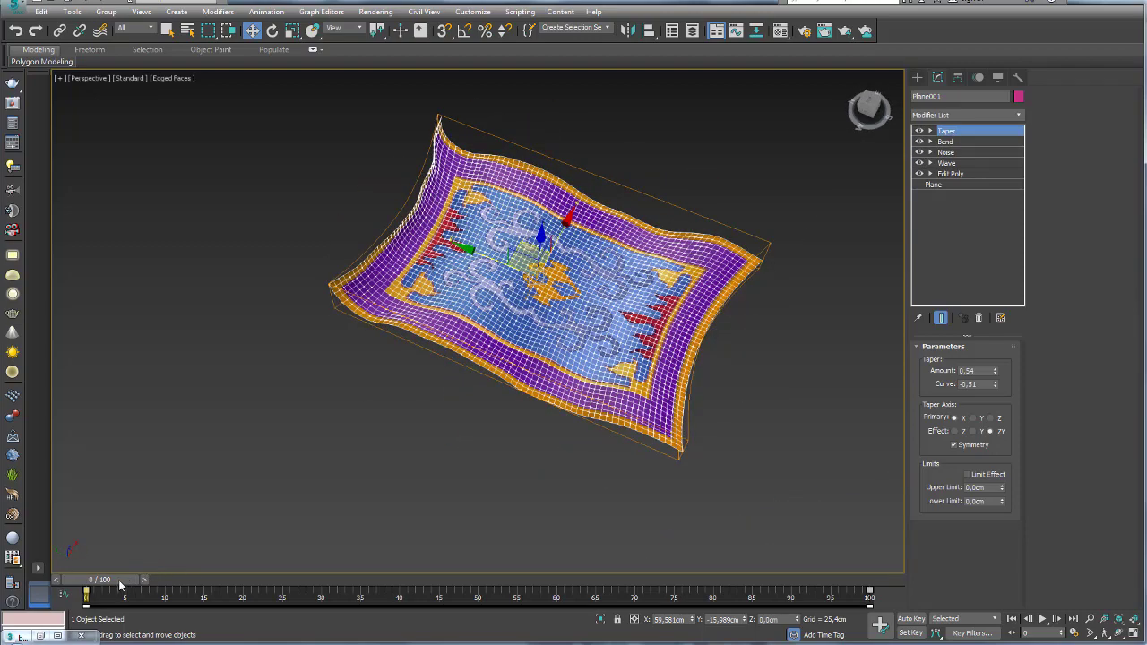
pyautogui.moveTo(118, 580)
pyautogui.mouseDown()
pyautogui.moveTo(865, 584)
pyautogui.moveTo(207, 534)
pyautogui.moveTo(532, 531)
pyautogui.moveTo(433, 523)
pyautogui.moveTo(70, 527)
pyautogui.mouseUp()
pyautogui.press('w')
pyautogui.moveTo(70, 527)
pyautogui.keyDown('alt'); pyautogui.mouseDown(button='middle')
pyautogui.moveTo(633, 341)
pyautogui.moveTo(707, 350)
pyautogui.moveTo(602, 467)
pyautogui.mouseUp(button='middle'); pyautogui.keyUp('alt')
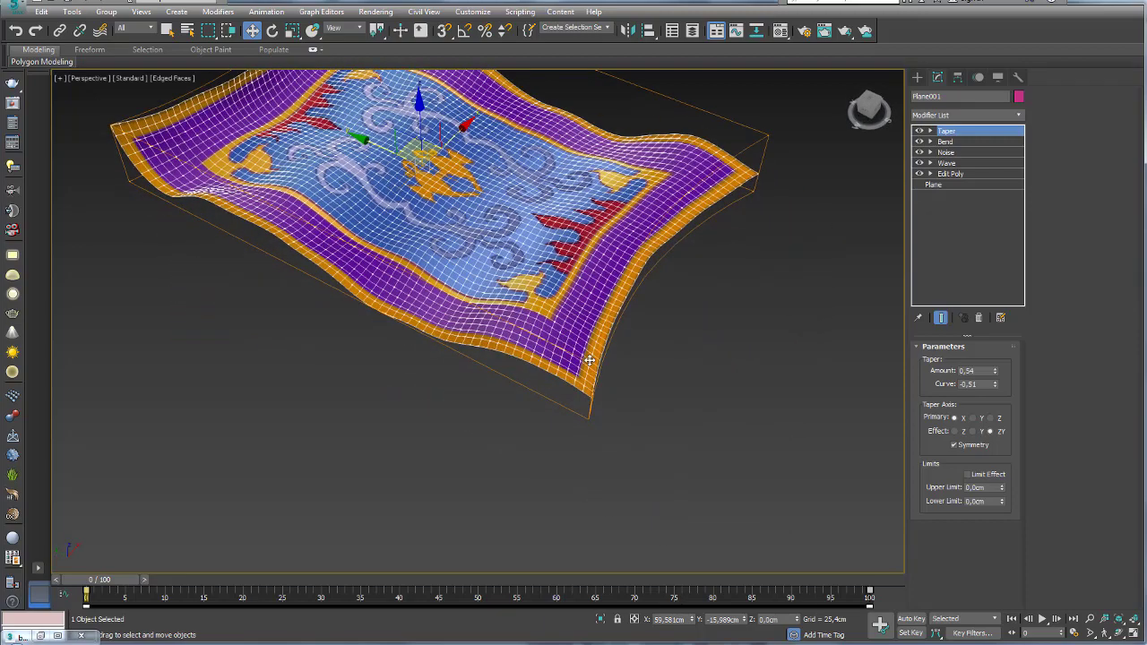
# - Check the tassel on the reference photo, then minimize the photo window
pyautogui.hotkey('alt', 'Tab')
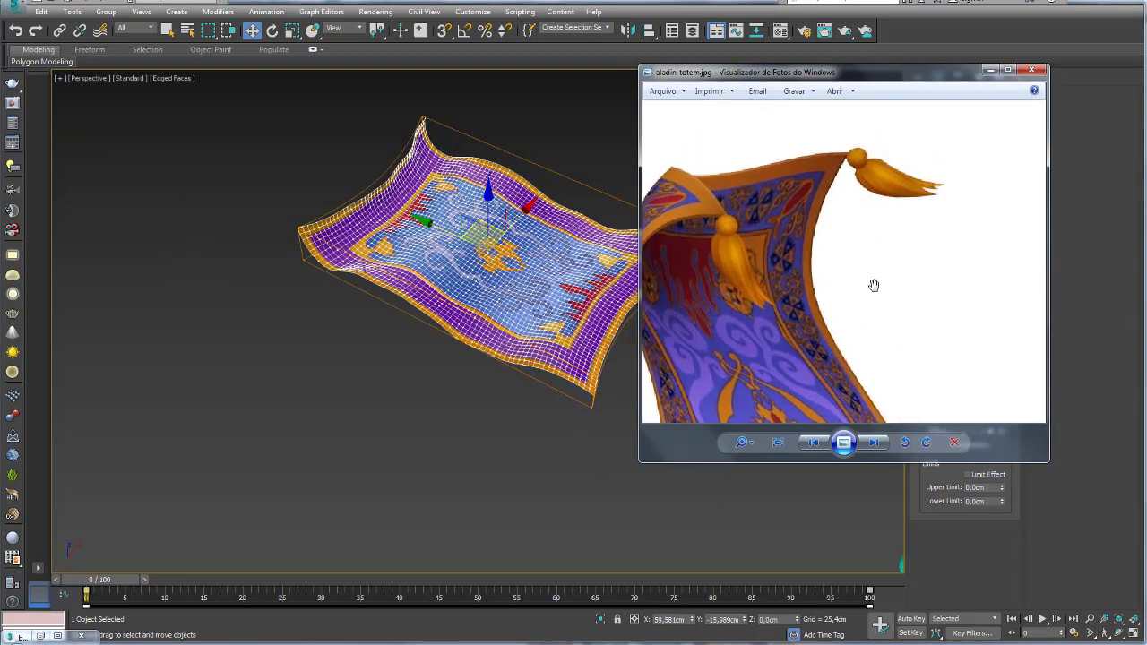
pyautogui.moveTo(882, 161)
pyautogui.mouseDown()
pyautogui.moveTo(942, 185)
pyautogui.moveTo(871, 198)
pyautogui.mouseUp()
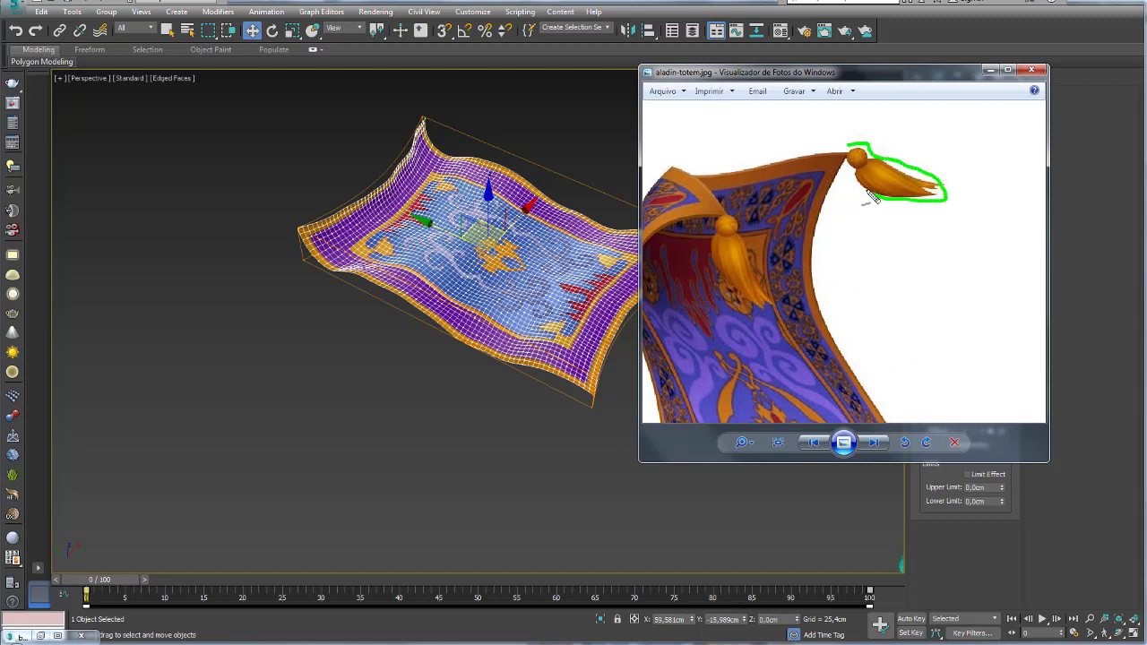
pyautogui.press('Escape')
pyautogui.click(987, 75)
# - In Top view, create a small sphere beside the carpet, discarding an accidental cylinder
pyautogui.keyDown('alt'); pyautogui.moveTo(879, 161); pyautogui.dragTo(743, 210, button='middle'); pyautogui.keyUp('alt')
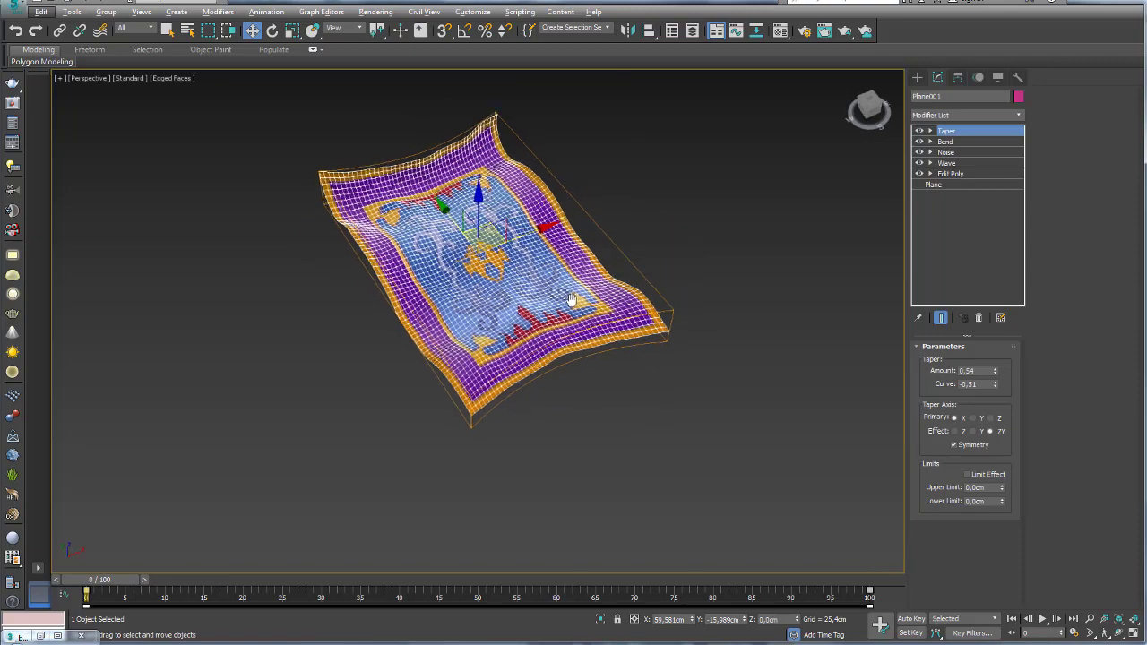
pyautogui.click(917, 77)
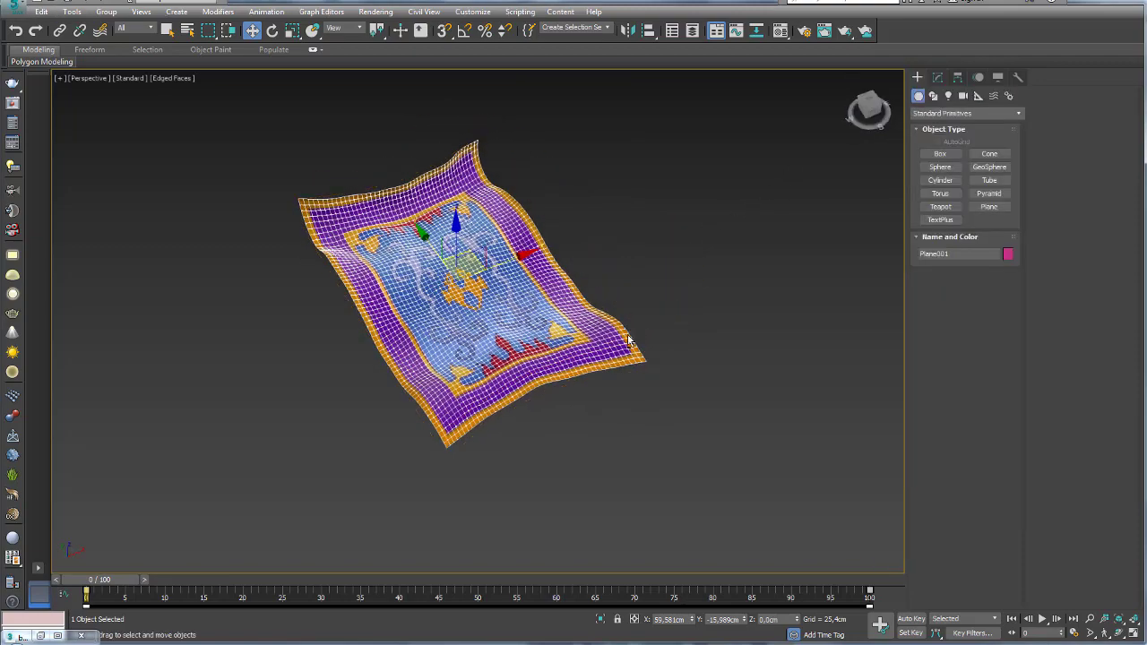
pyautogui.click(869, 103)
pyautogui.click(940, 181)
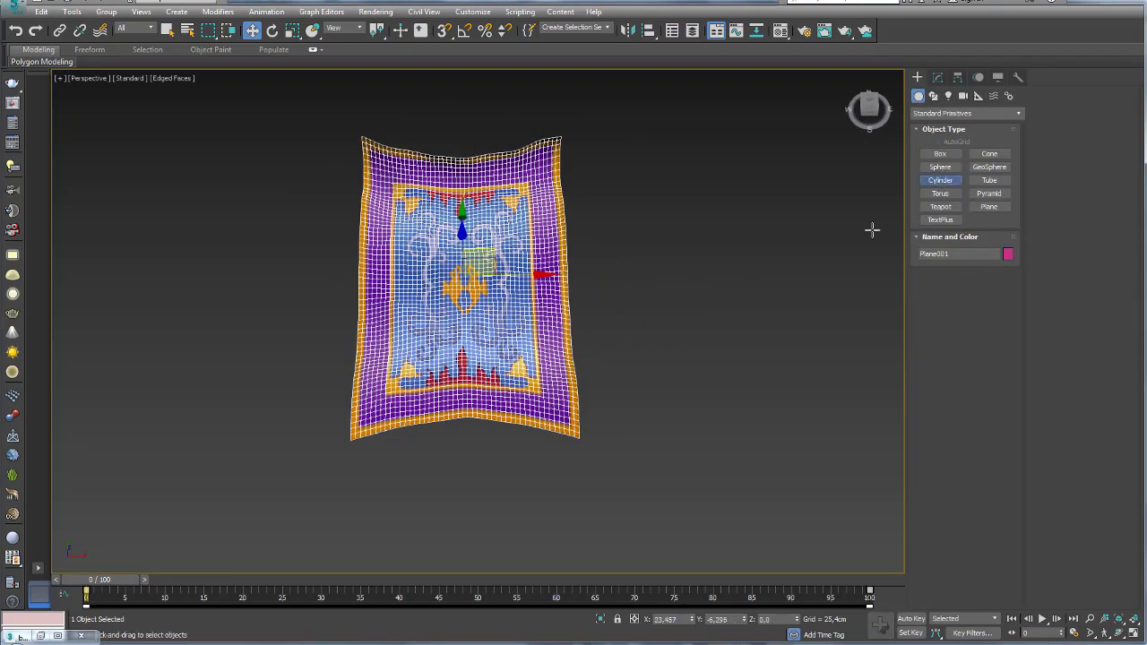
pyautogui.moveTo(629, 365); pyautogui.dragTo(642, 375)
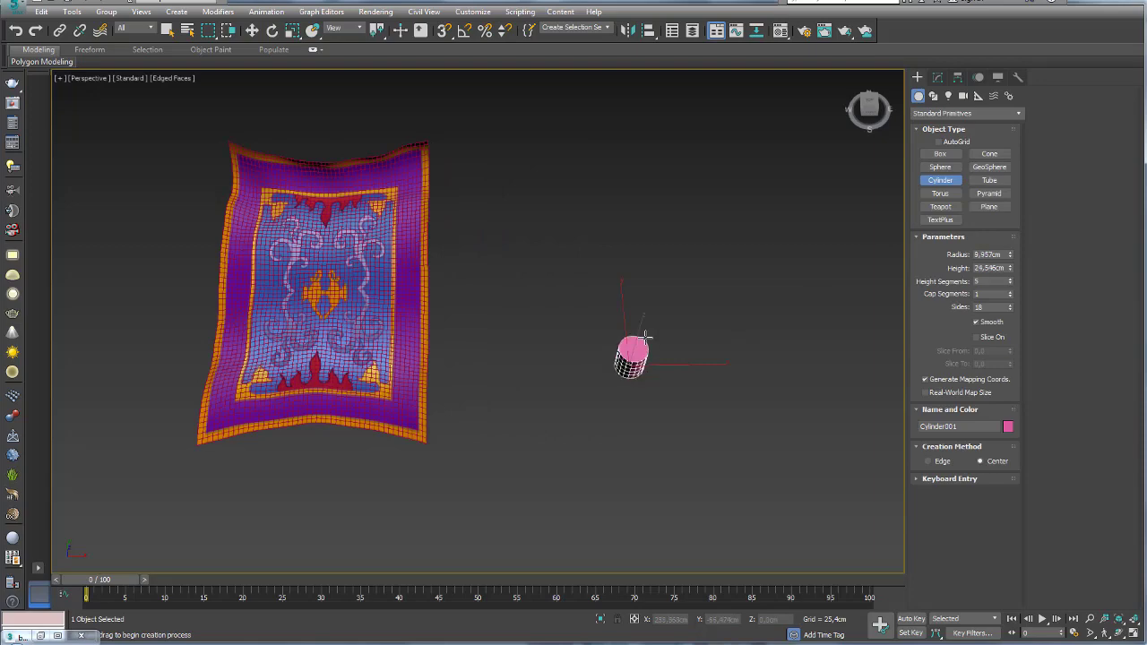
pyautogui.rightClick(630, 358)
pyautogui.click(940, 166)
pyautogui.moveTo(613, 367); pyautogui.dragTo(619, 376)
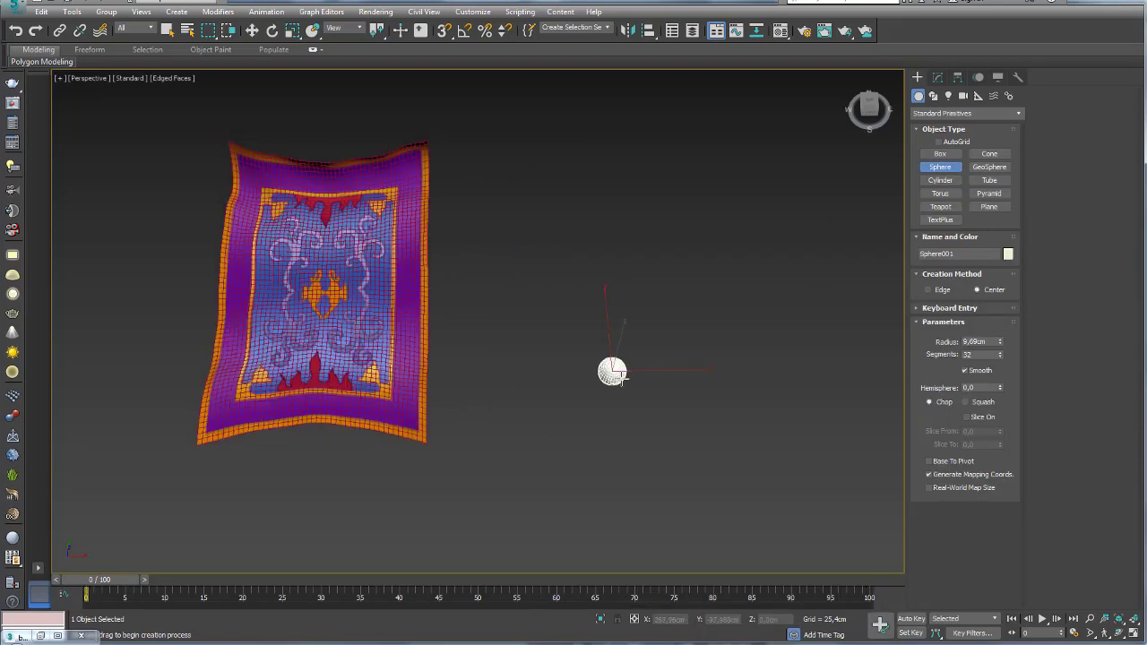
pyautogui.press('w')
pyautogui.press('z')
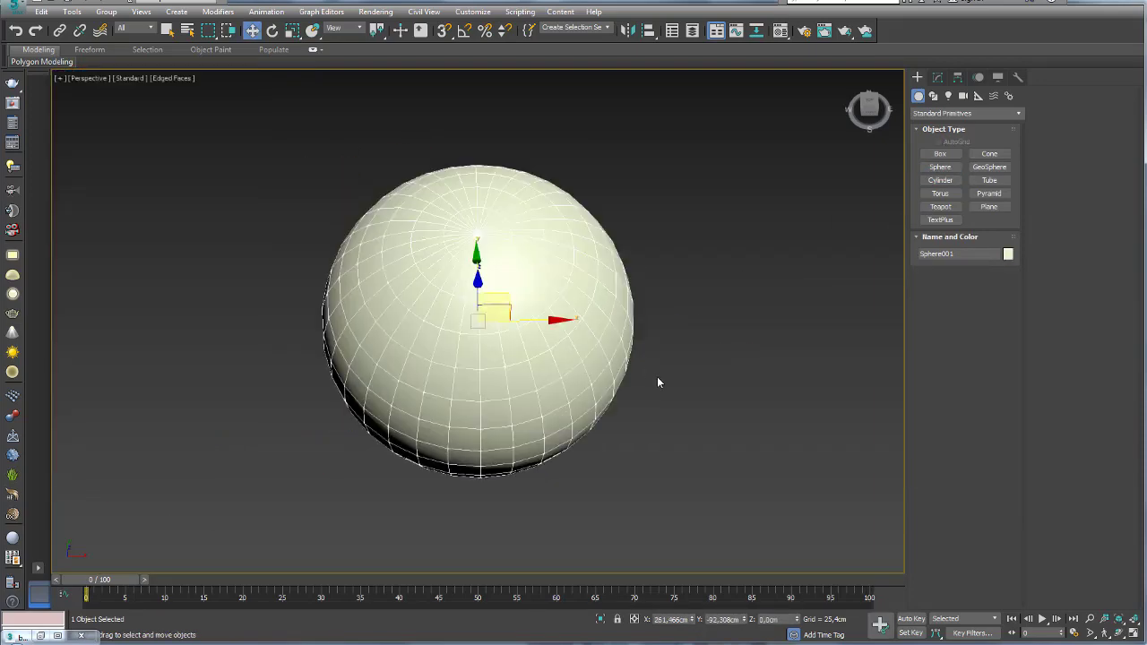
pyautogui.moveTo(658, 379)
pyautogui.keyDown('alt'); pyautogui.mouseDown(button='middle')
pyautogui.moveTo(526, 335)
pyautogui.moveTo(588, 365)
pyautogui.mouseUp(button='middle'); pyautogui.keyUp('alt')
# - Lower the sphere's Segments from 32 to 10 in the Modify panel
pyautogui.scroll(-5, 586, 378)
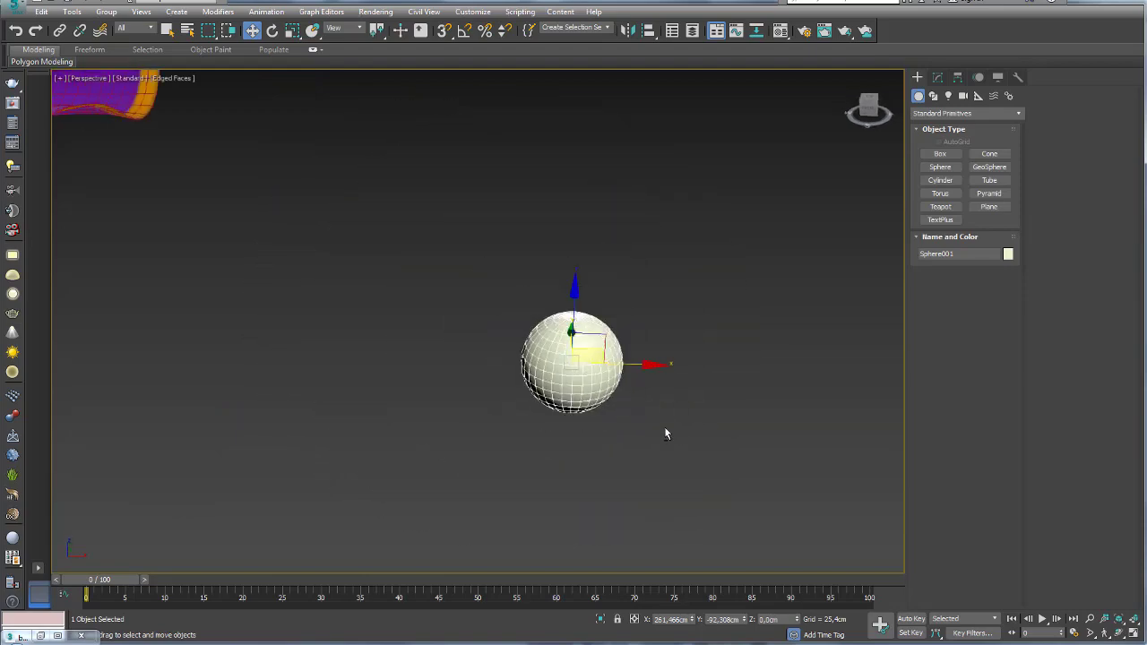
pyautogui.scroll(-3, 664, 427)
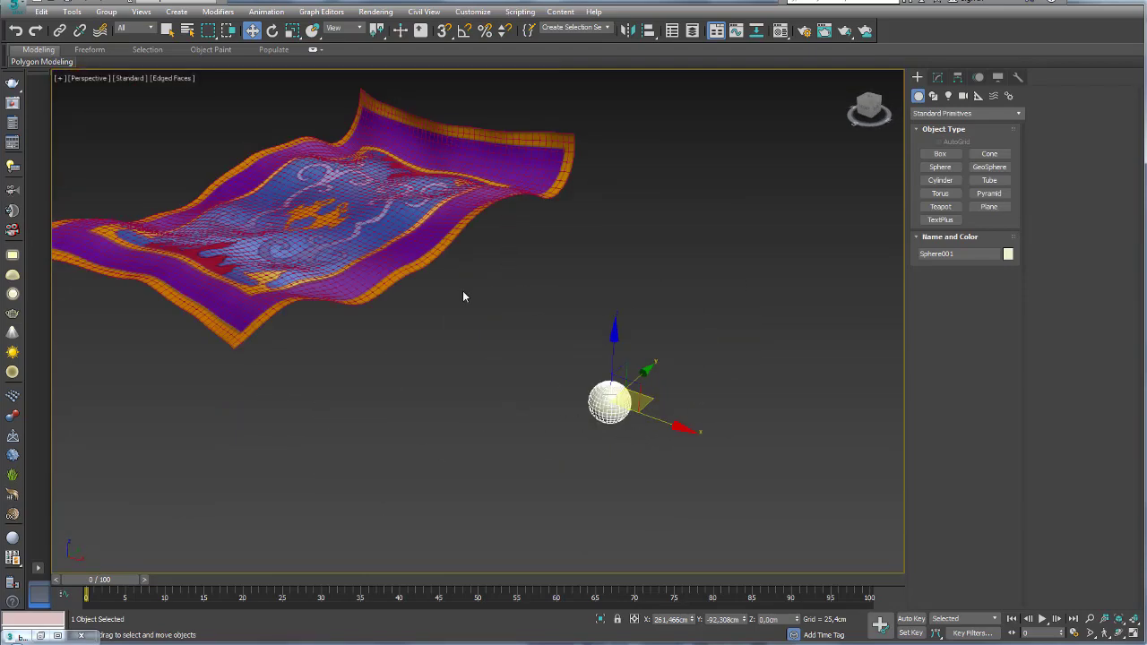
pyautogui.moveTo(463, 297)
pyautogui.keyDown('alt'); pyautogui.mouseDown(button='middle')
pyautogui.moveTo(525, 329)
pyautogui.moveTo(497, 410)
pyautogui.mouseUp(button='middle'); pyautogui.keyUp('alt')
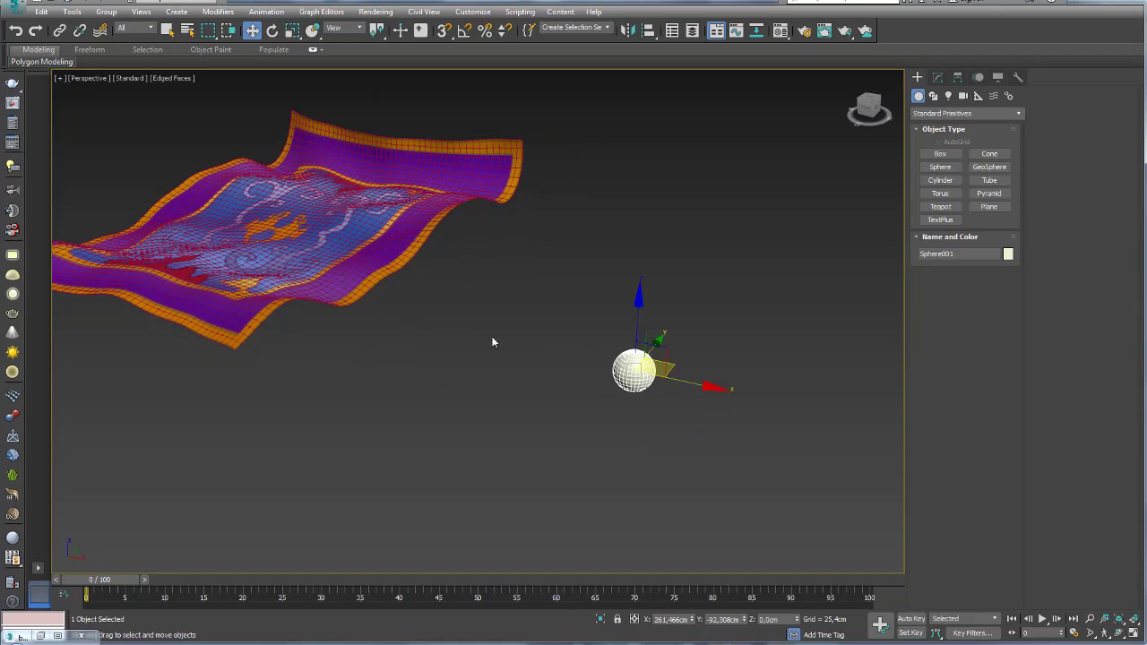
pyautogui.moveTo(529, 350)
pyautogui.keyDown('alt'); pyautogui.mouseDown(button='middle')
pyautogui.moveTo(525, 367)
pyautogui.moveTo(643, 411)
pyautogui.mouseUp(button='middle'); pyautogui.keyUp('alt')
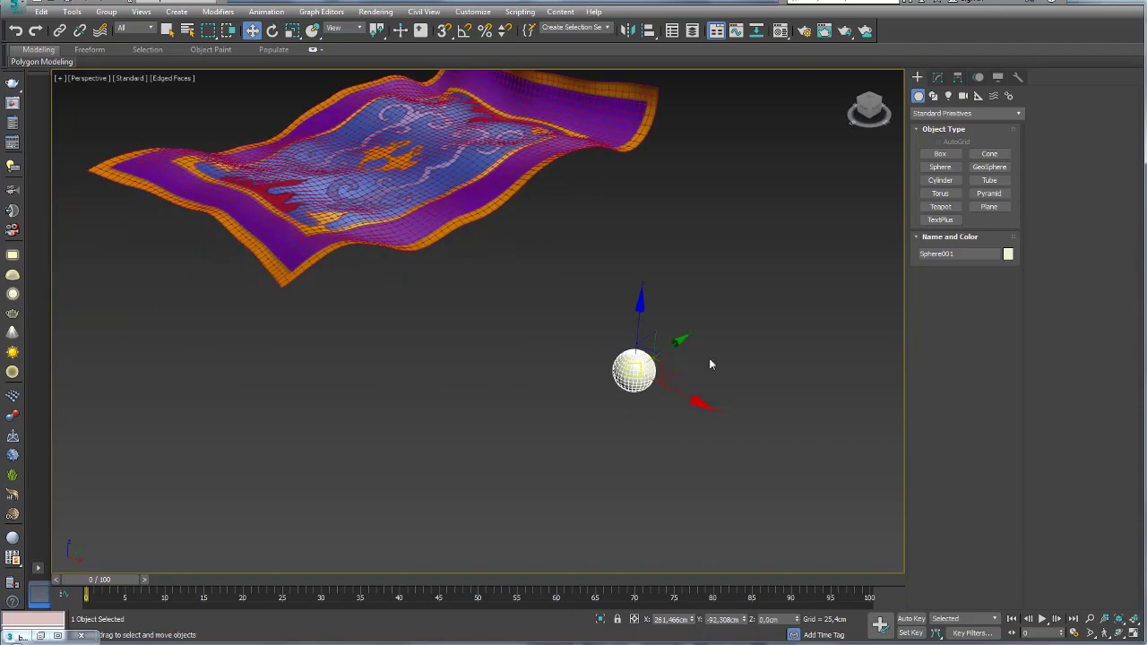
pyautogui.keyDown('alt'); pyautogui.moveTo(709, 361); pyautogui.dragTo(642, 405, button='middle'); pyautogui.keyUp('alt')
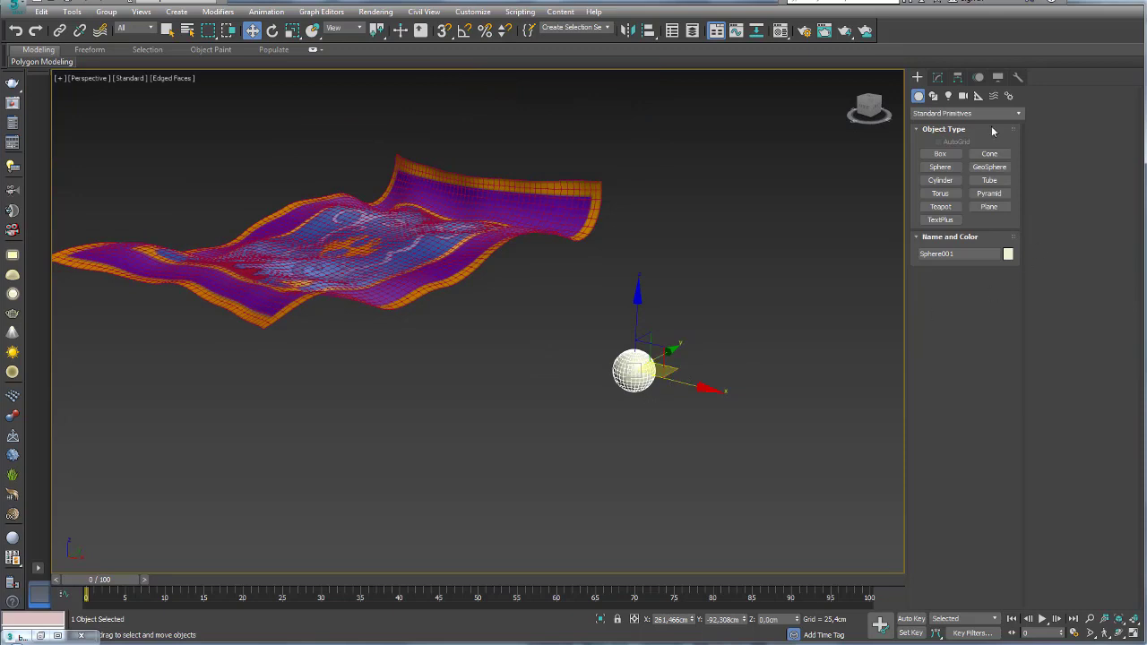
pyautogui.click(937, 77)
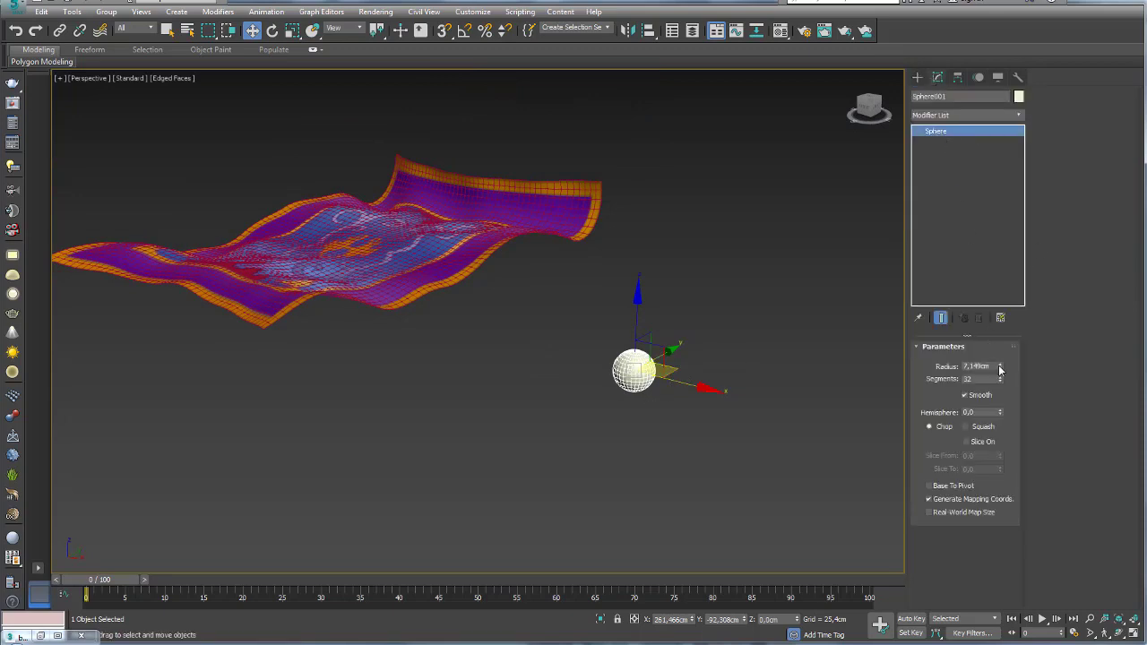
pyautogui.moveTo(1000, 381); pyautogui.dragTo(1001, 392)
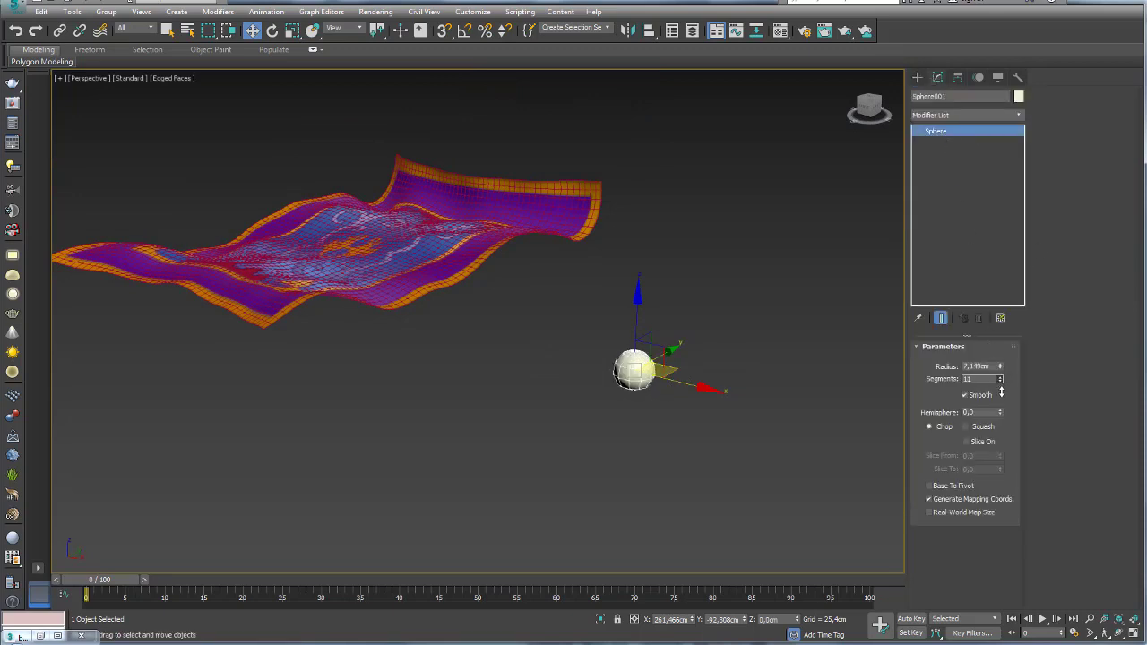
pyautogui.click(1001, 382)
pyautogui.moveTo(809, 380)
pyautogui.keyDown('alt'); pyautogui.mouseDown(button='middle')
pyautogui.moveTo(666, 367)
pyautogui.moveTo(681, 326)
pyautogui.moveTo(678, 365)
pyautogui.mouseUp(button='middle'); pyautogui.keyUp('alt')
pyautogui.scroll(3, 666, 367)
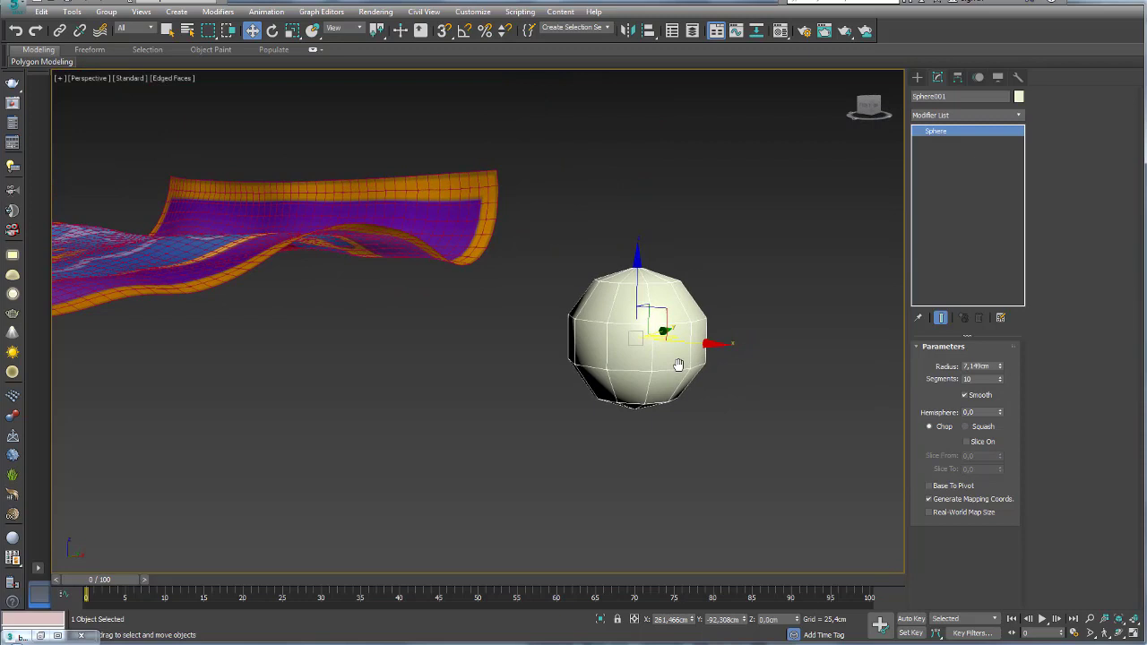
# - Convert the sphere to Editable Poly, delete its bottom pole vertex and select the hole's border
pyautogui.rightClick(661, 319)
pyautogui.click(933, 361)
pyautogui.keyDown('alt'); pyautogui.moveTo(732, 401); pyautogui.dragTo(636, 411, button='middle'); pyautogui.keyUp('alt')
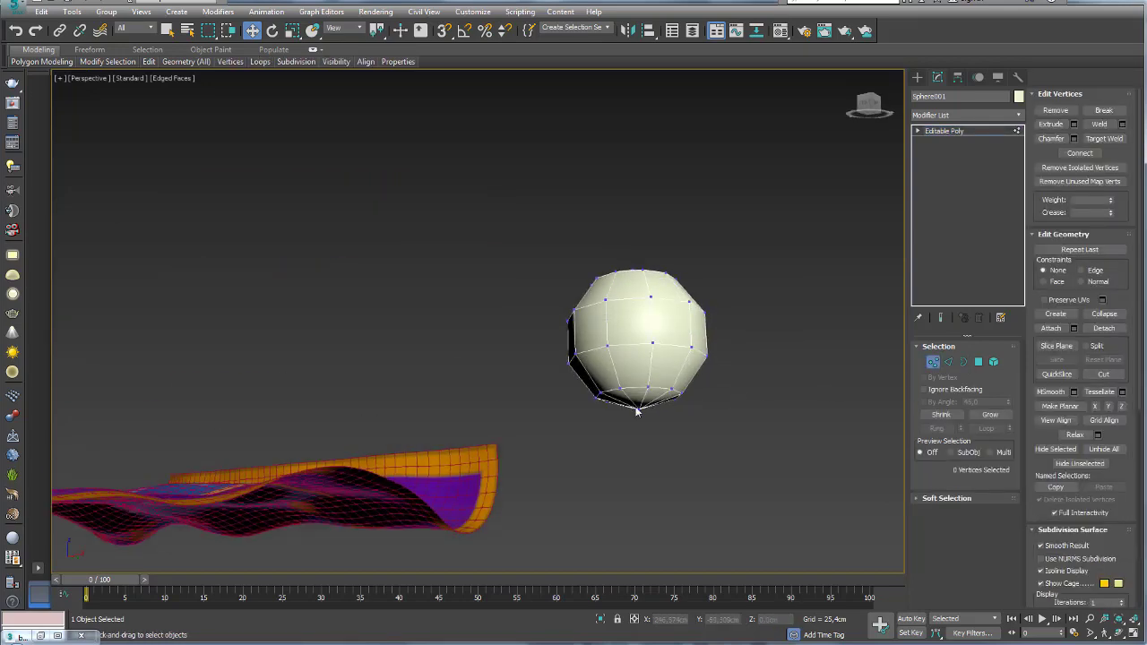
pyautogui.click(639, 403)
pyautogui.press('Delete')
pyautogui.click(963, 362)
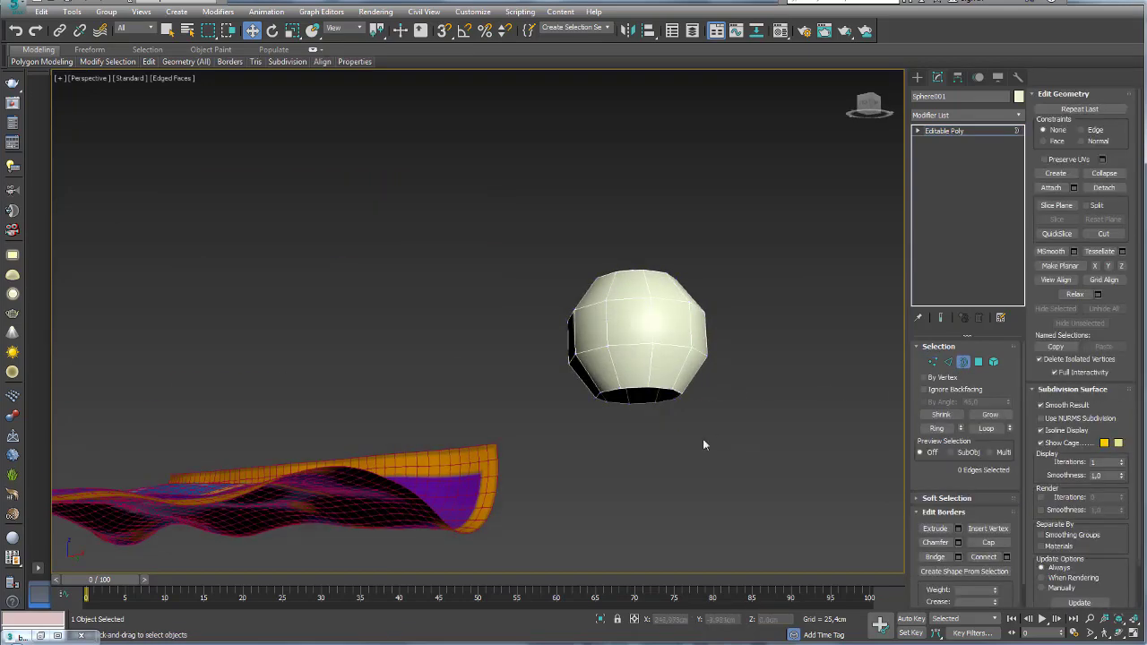
pyautogui.click(661, 402)
# - Extrude the border downward into a neck and move it lower to lengthen the body
pyautogui.moveTo(661, 402)
pyautogui.keyDown('alt'); pyautogui.mouseDown(button='middle')
pyautogui.moveTo(678, 379)
pyautogui.moveTo(679, 392)
pyautogui.moveTo(655, 287)
pyautogui.mouseUp(button='middle'); pyautogui.keyUp('alt')
pyautogui.moveTo(630, 284)
pyautogui.keyDown('shift'); pyautogui.mouseDown()
pyautogui.moveTo(631, 448)
pyautogui.moveTo(633, 332)
pyautogui.mouseUp(); pyautogui.keyUp('shift')
pyautogui.press('r')
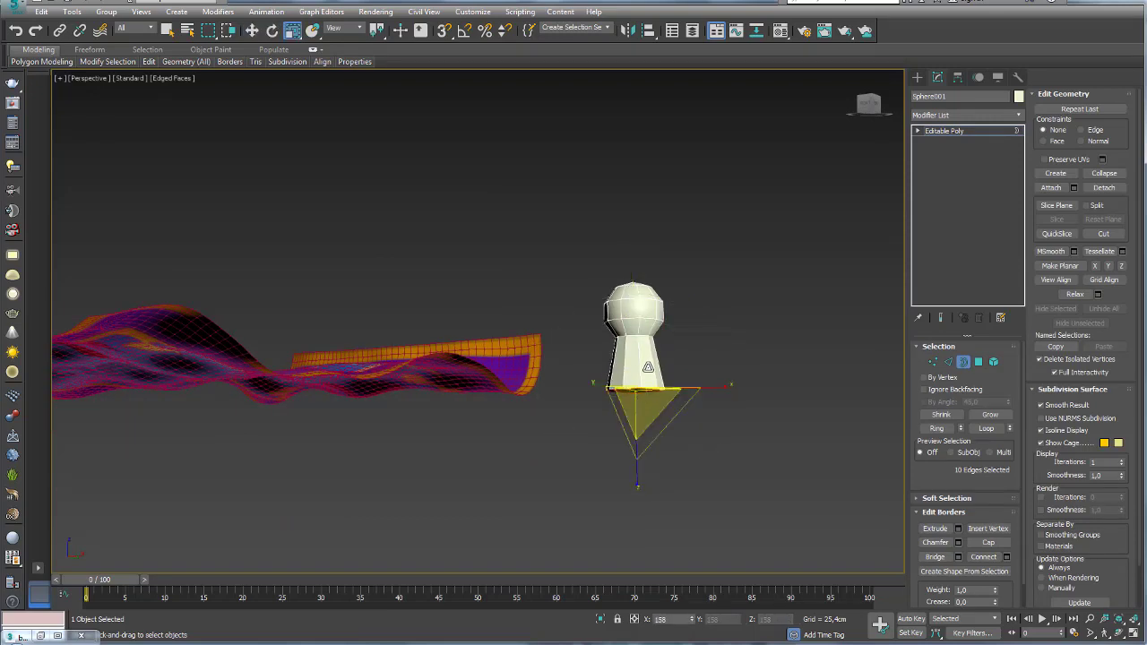
pyautogui.press('w')
pyautogui.moveTo(634, 382); pyautogui.dragTo(635, 396)
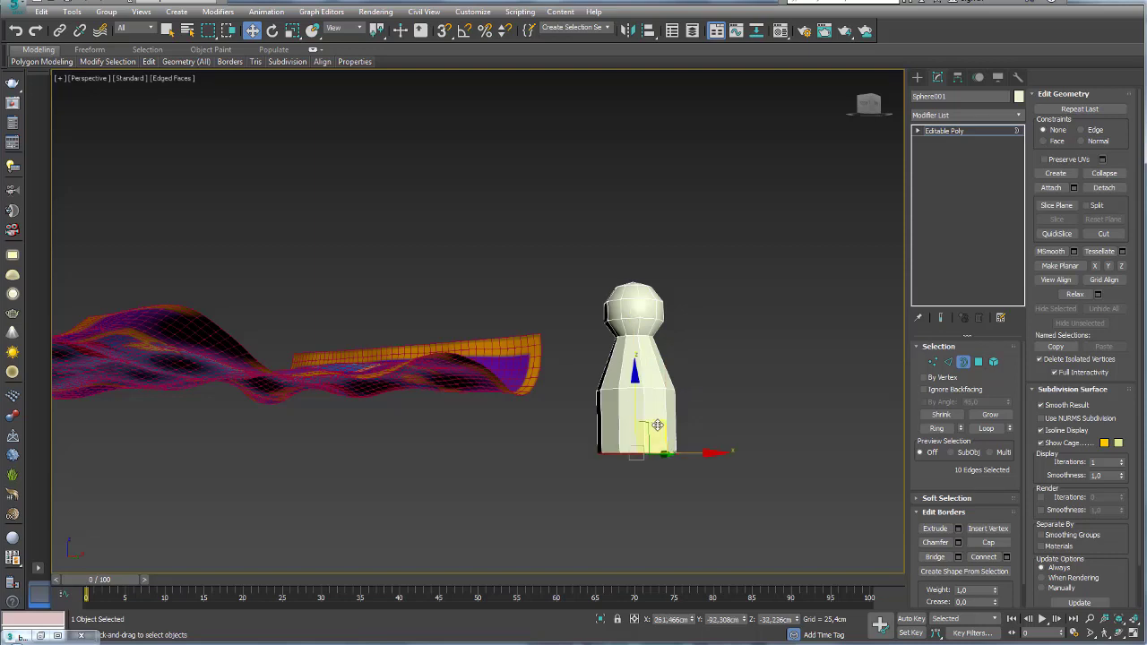
pyautogui.press('r')
pyautogui.press('w')
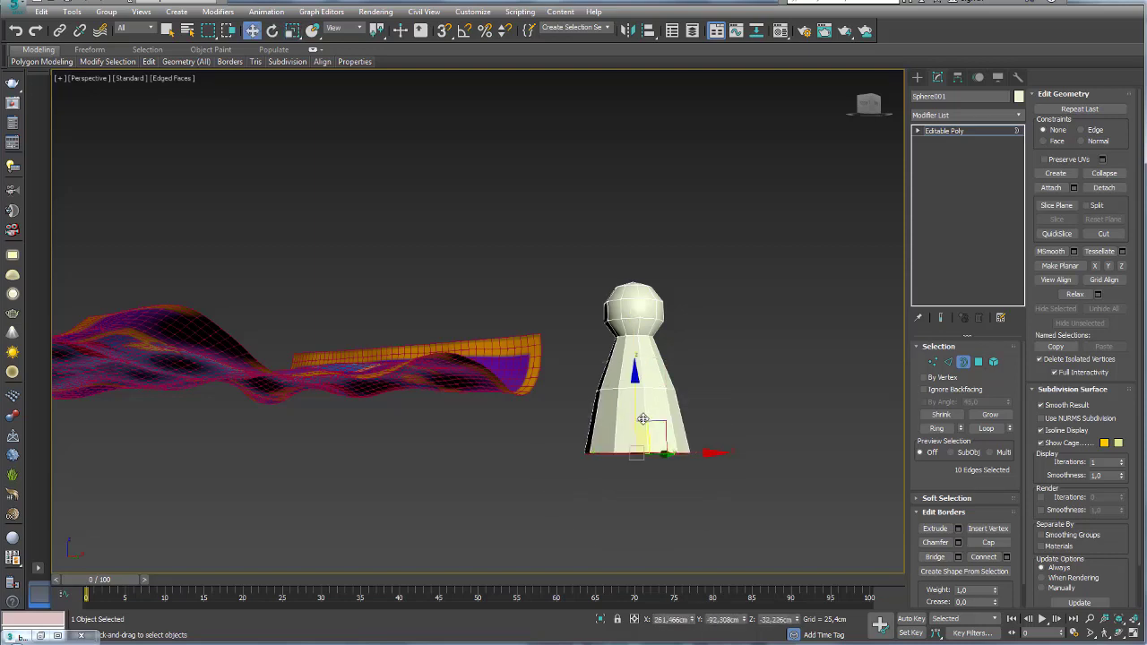
pyautogui.moveTo(639, 455); pyautogui.dragTo(638, 491)
# - Narrow and lower the bottom border further, then collapse it into a single point
pyautogui.keyDown('alt'); pyautogui.moveTo(638, 491); pyautogui.dragTo(652, 414, button='middle'); pyautogui.keyUp('alt')
pyautogui.press('e')
pyautogui.press('r')
pyautogui.moveTo(651, 413); pyautogui.dragTo(647, 428)
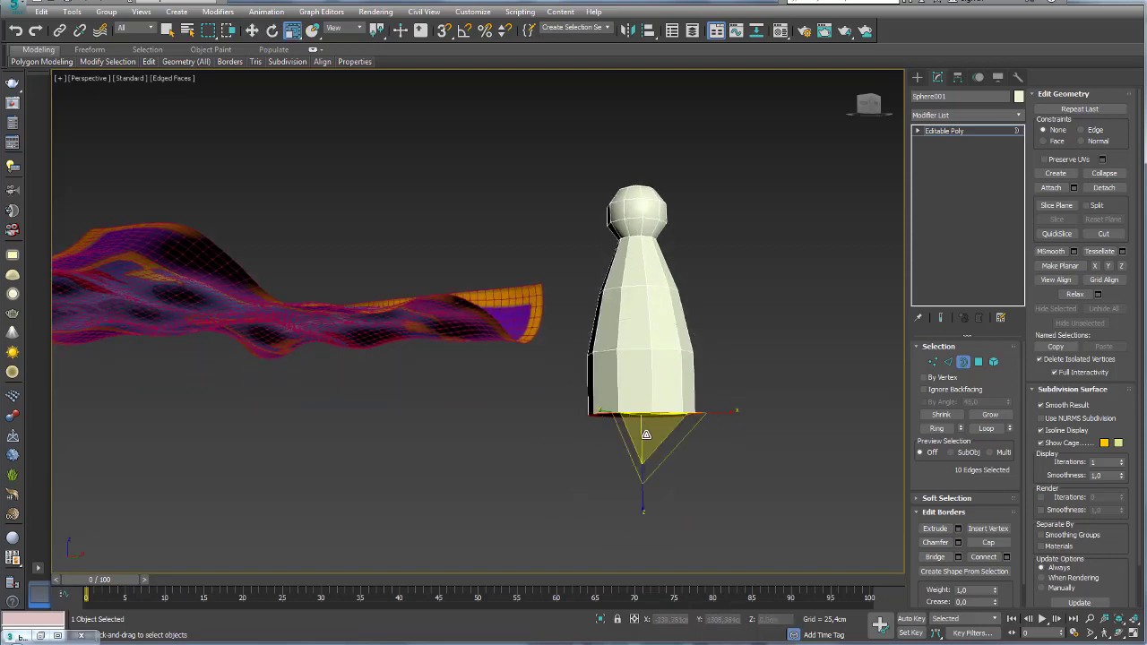
pyautogui.press('w')
pyautogui.moveTo(653, 389); pyautogui.dragTo(669, 563)
pyautogui.press('r')
pyautogui.press('w')
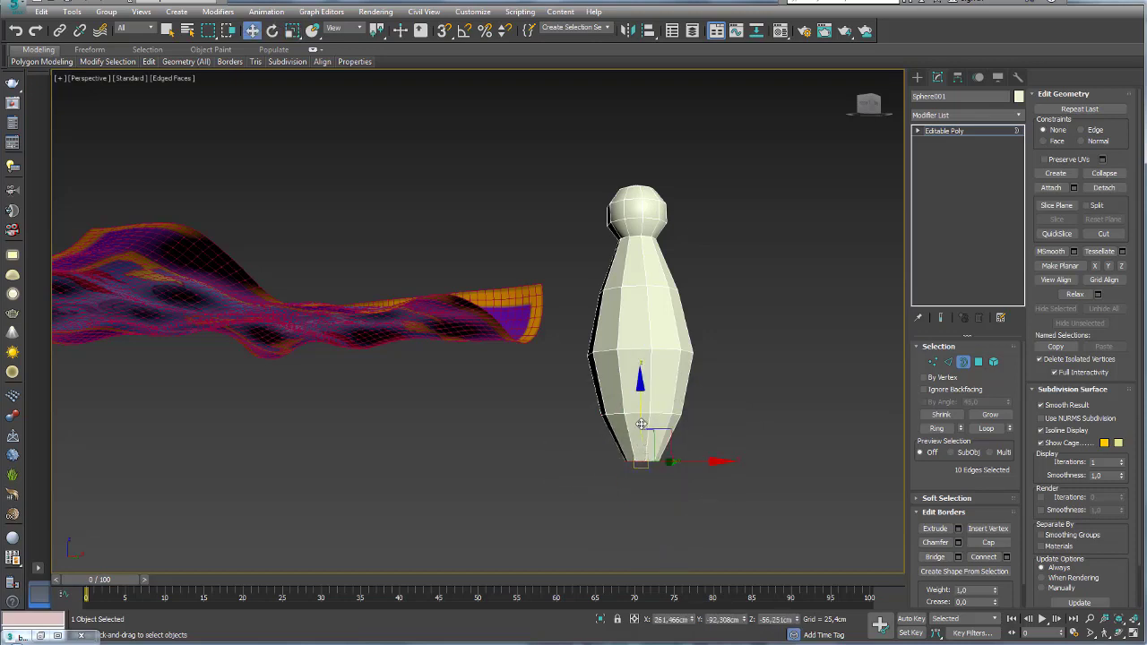
pyautogui.press('r')
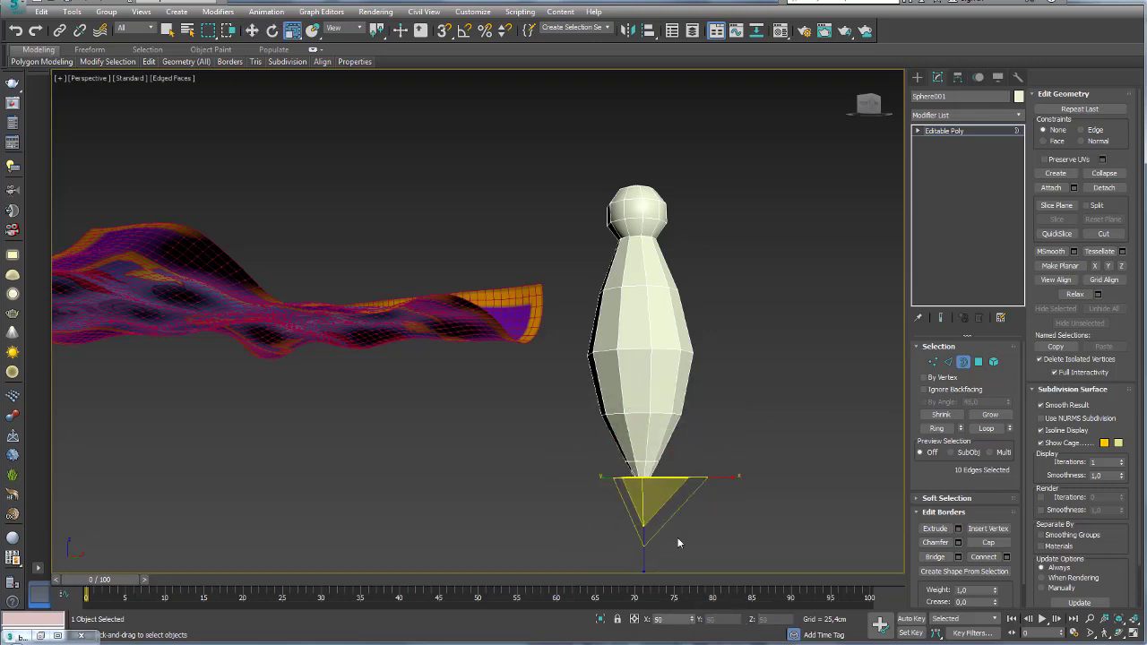
pyautogui.keyDown('alt'); pyautogui.moveTo(659, 533); pyautogui.dragTo(672, 438, button='middle'); pyautogui.keyUp('alt')
pyautogui.moveTo(698, 315); pyautogui.dragTo(701, 342)
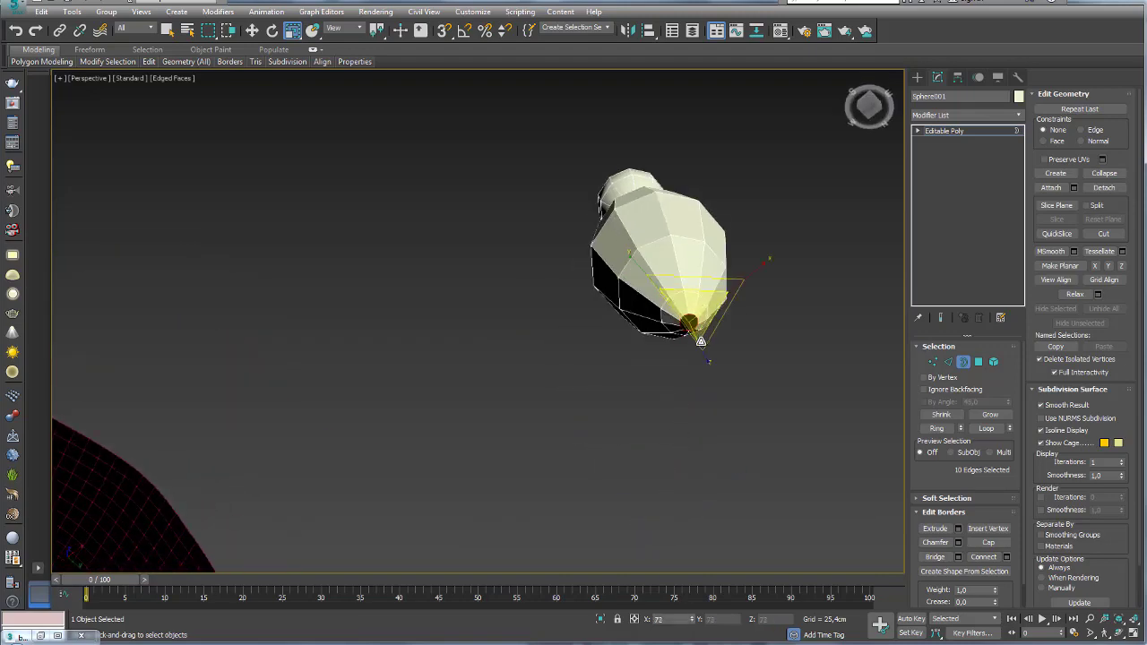
pyautogui.click(1108, 175)
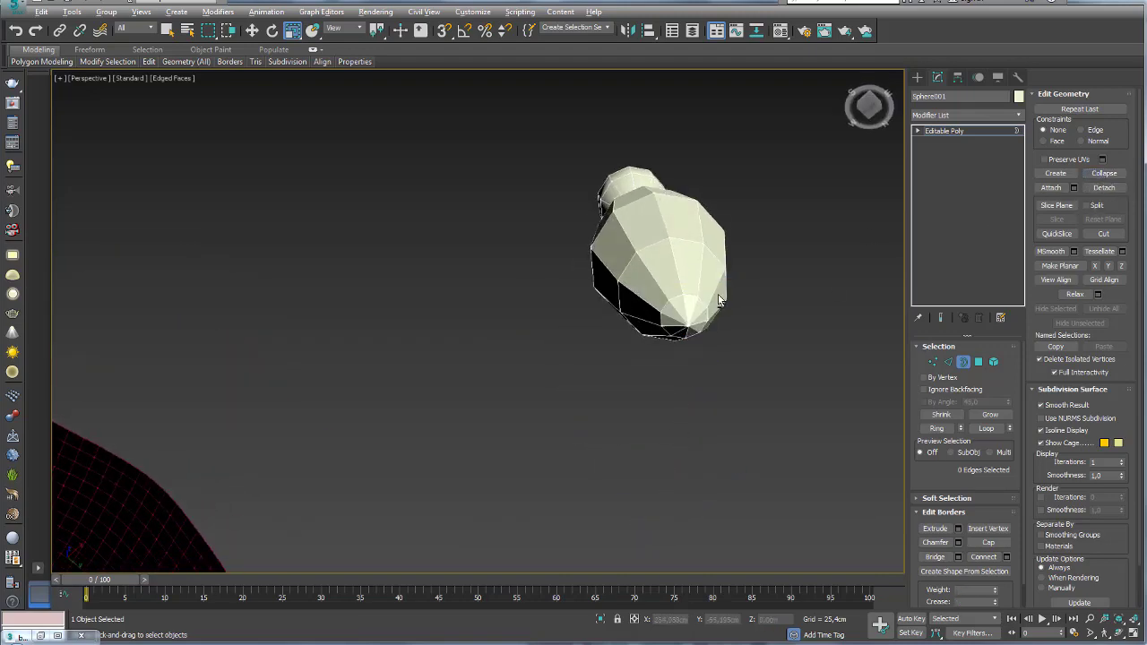
# - Select four faces in one vertical column and bevel them
pyautogui.keyDown('alt'); pyautogui.moveTo(779, 349); pyautogui.dragTo(708, 406, button='middle'); pyautogui.keyUp('alt')
pyautogui.click(978, 361)
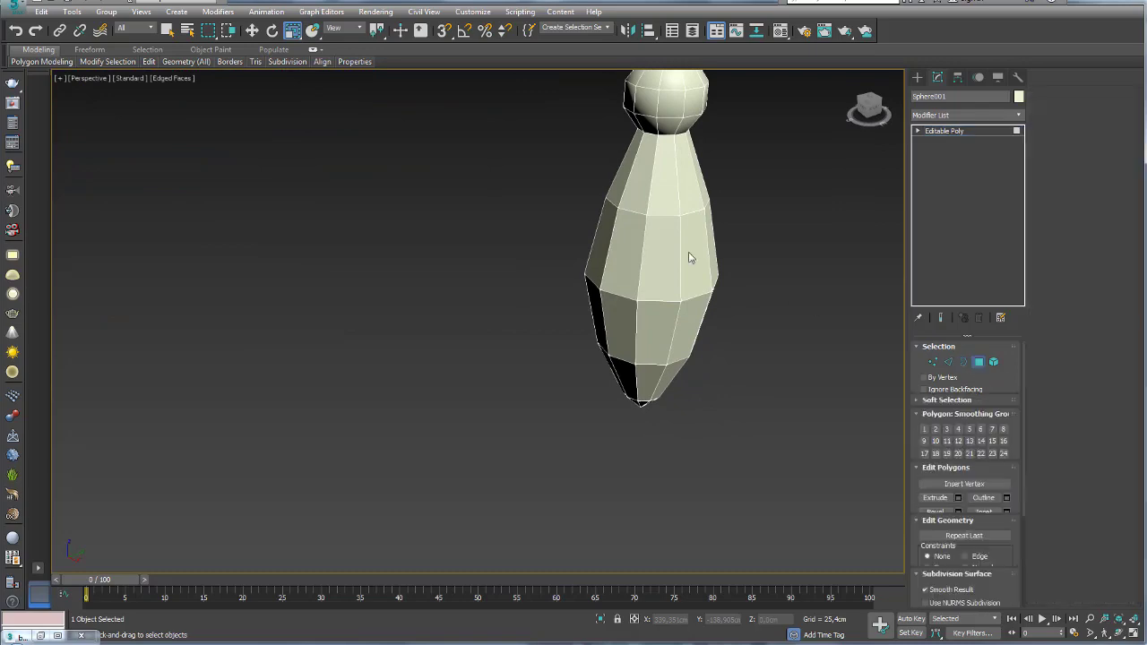
pyautogui.click(640, 192)
pyautogui.keyDown('ctrl'); pyautogui.click(619, 256); pyautogui.keyUp('ctrl')
pyautogui.keyDown('ctrl'); pyautogui.click(627, 336); pyautogui.keyUp('ctrl')
pyautogui.keyDown('ctrl'); pyautogui.click(629, 377); pyautogui.keyUp('ctrl')
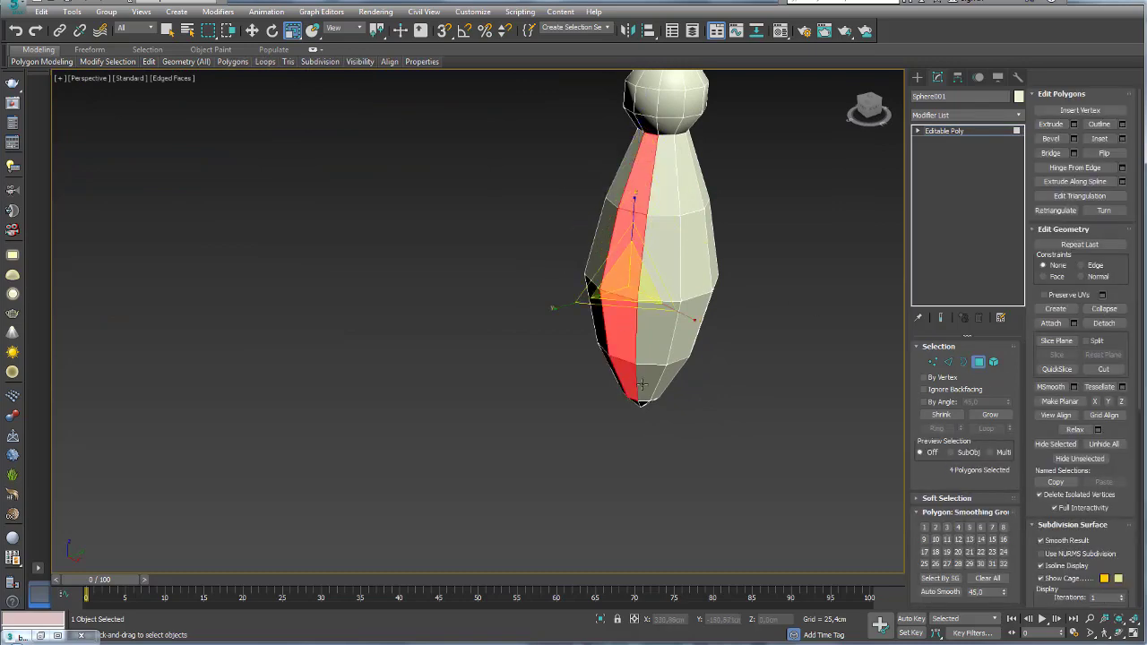
pyautogui.moveTo(644, 383)
pyautogui.keyDown('alt'); pyautogui.mouseDown(button='middle')
pyautogui.moveTo(654, 325)
pyautogui.moveTo(675, 361)
pyautogui.mouseUp(button='middle'); pyautogui.keyUp('alt')
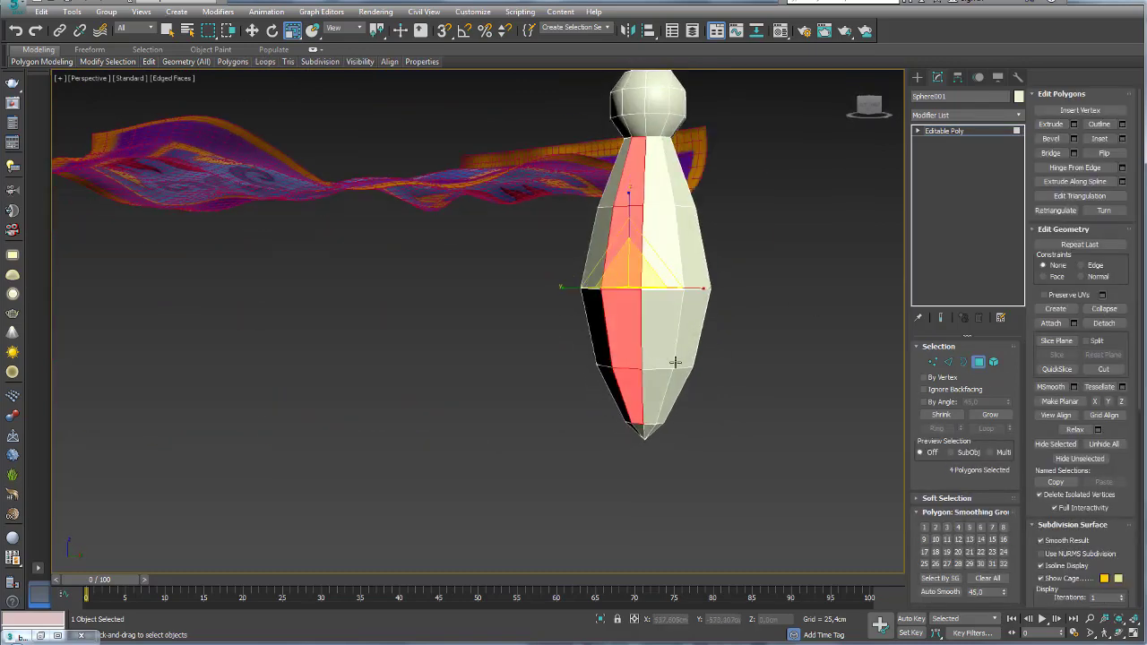
pyautogui.click(1074, 139)
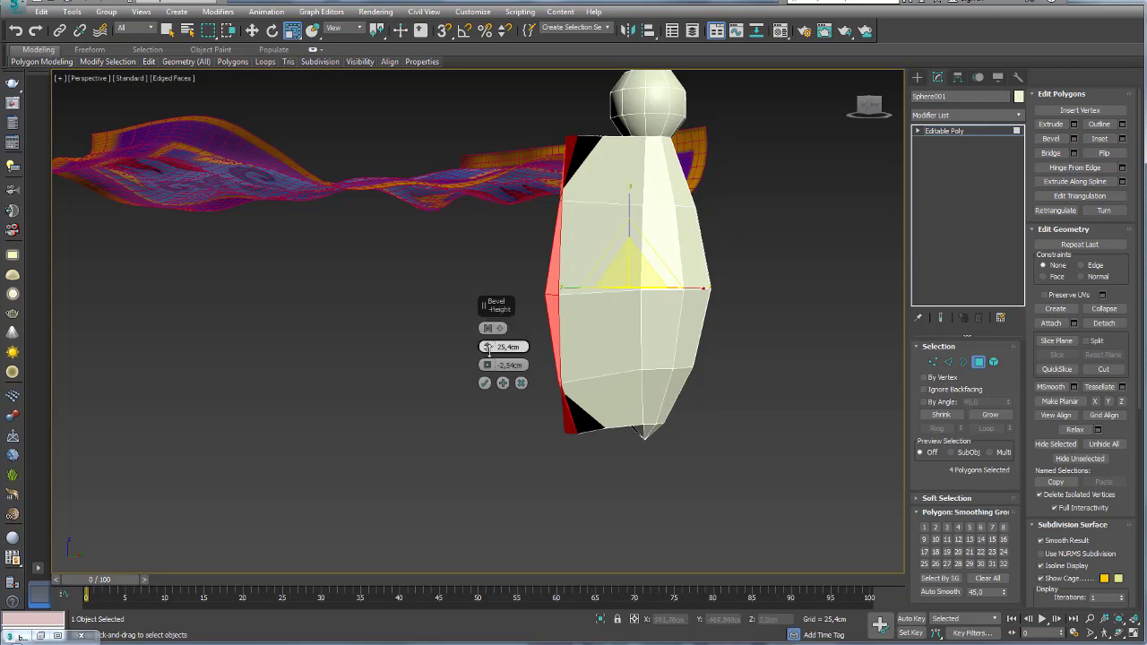
pyautogui.moveTo(490, 351); pyautogui.dragTo(490, 388)
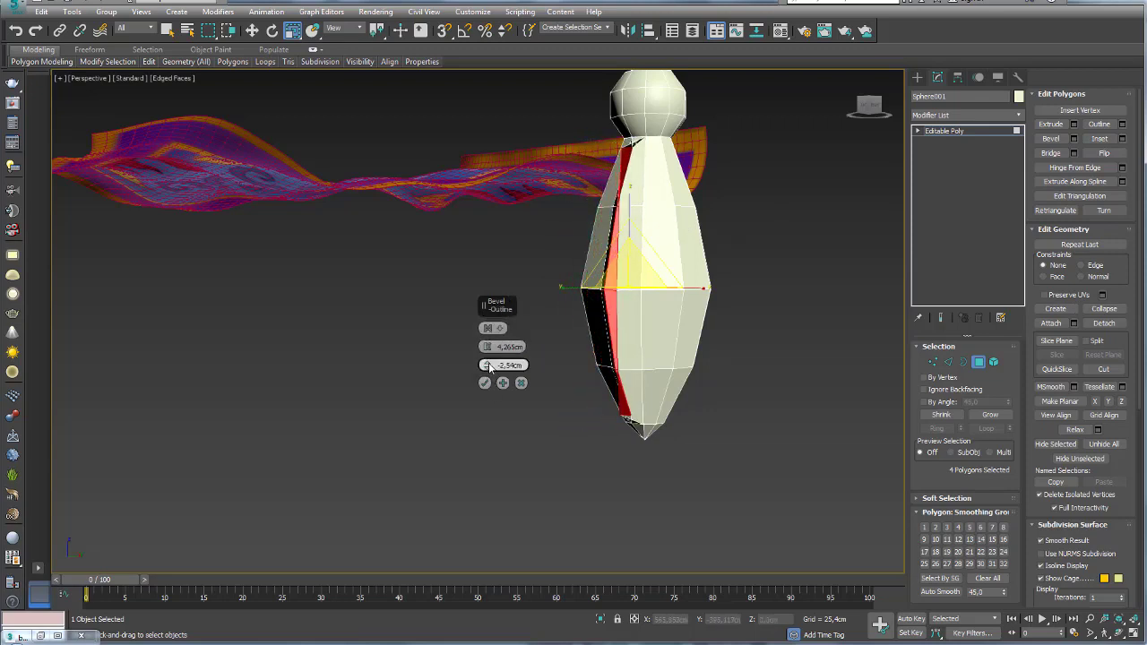
# - Finish the bevel with outline -1.297cm and height 1.778cm
pyautogui.moveTo(490, 366); pyautogui.dragTo(493, 360)
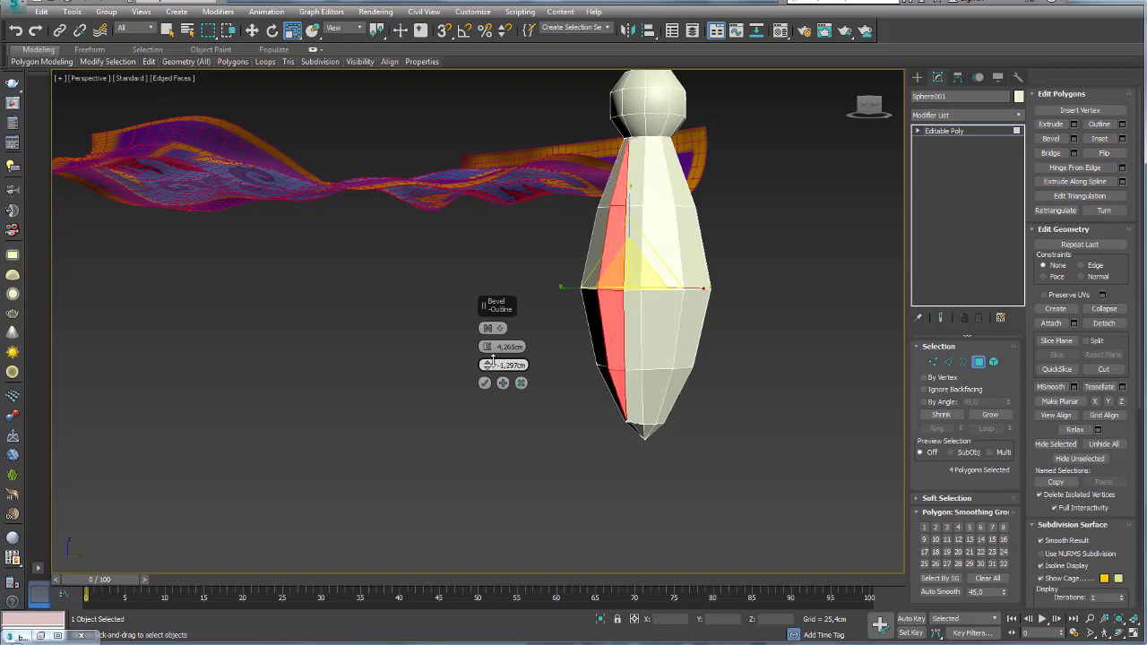
pyautogui.moveTo(488, 347); pyautogui.dragTo(489, 357)
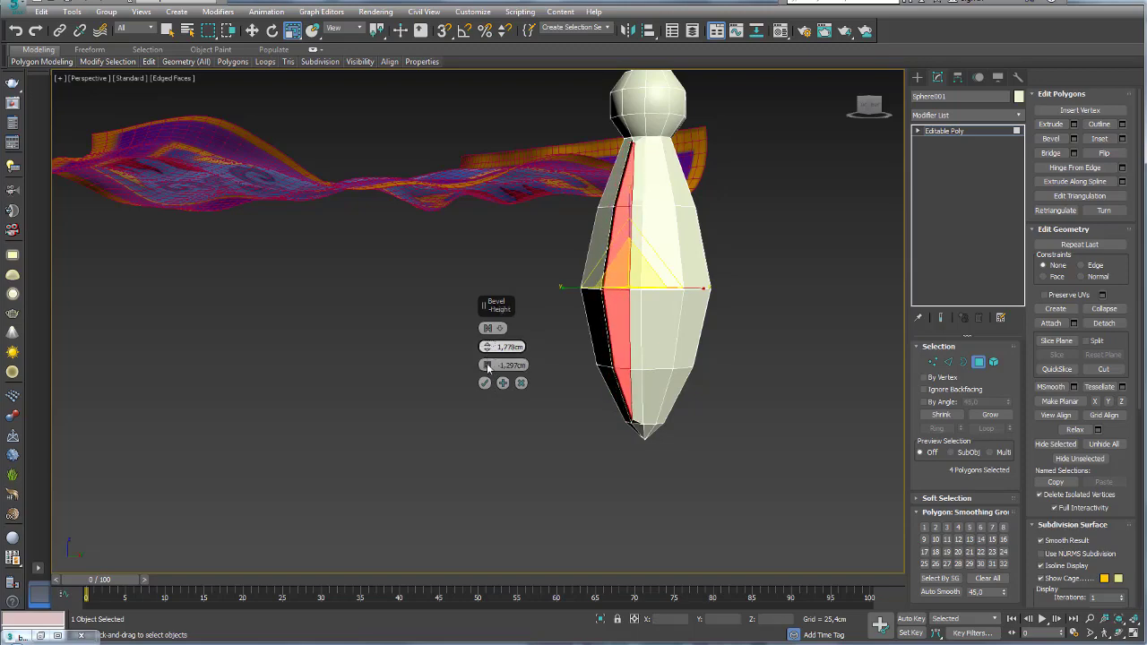
pyautogui.click(484, 383)
pyautogui.moveTo(484, 385)
pyautogui.keyDown('alt'); pyautogui.mouseDown(button='middle')
pyautogui.moveTo(779, 372)
pyautogui.moveTo(656, 243)
pyautogui.mouseUp(button='middle'); pyautogui.keyUp('alt')
# - Select vertical strips of polygons on the front and another side of the tassel
pyautogui.click(591, 218)
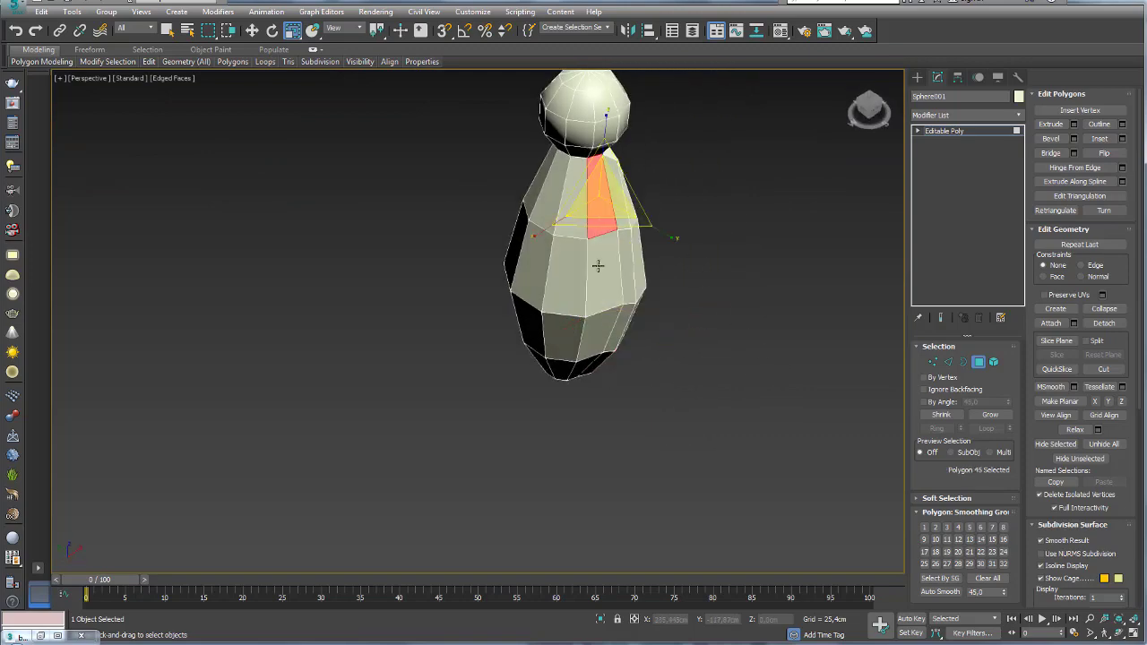
pyautogui.keyDown('ctrl'); pyautogui.click(590, 324); pyautogui.keyUp('ctrl')
pyautogui.keyDown('ctrl'); pyautogui.click(583, 367); pyautogui.keyUp('ctrl')
pyautogui.scroll(3, 627, 305)
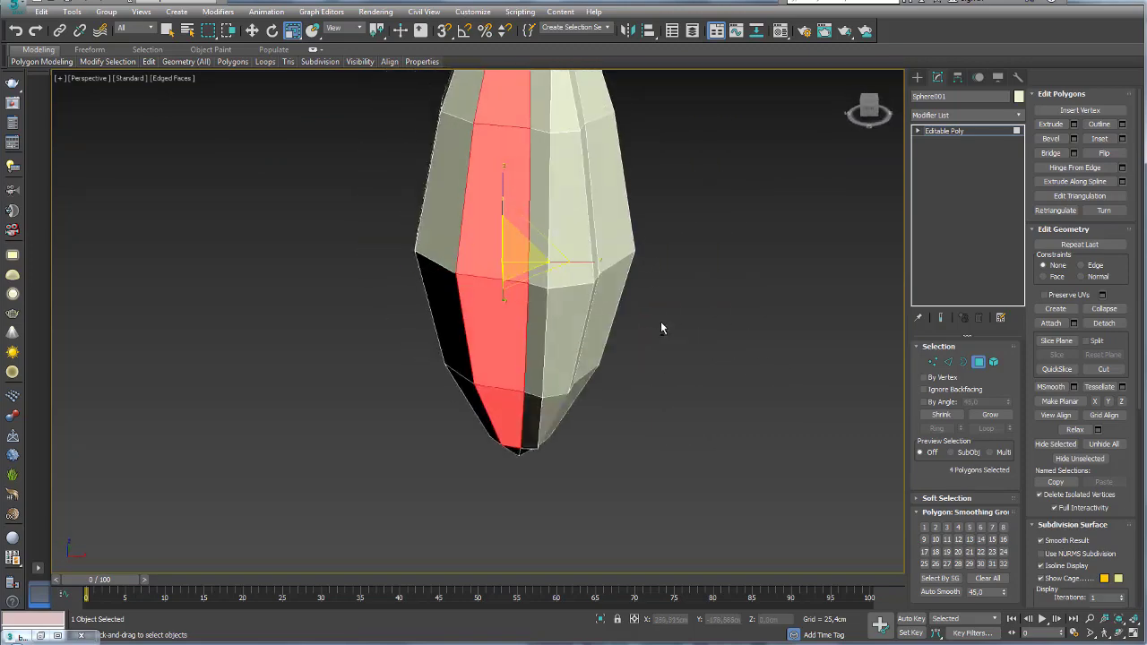
pyautogui.scroll(-5, 663, 323)
pyautogui.moveTo(671, 327)
pyautogui.keyDown('alt'); pyautogui.mouseDown(button='middle')
pyautogui.moveTo(645, 253)
pyautogui.moveTo(697, 288)
pyautogui.moveTo(665, 326)
pyautogui.moveTo(691, 348)
pyautogui.moveTo(646, 313)
pyautogui.mouseUp(button='middle'); pyautogui.keyUp('alt')
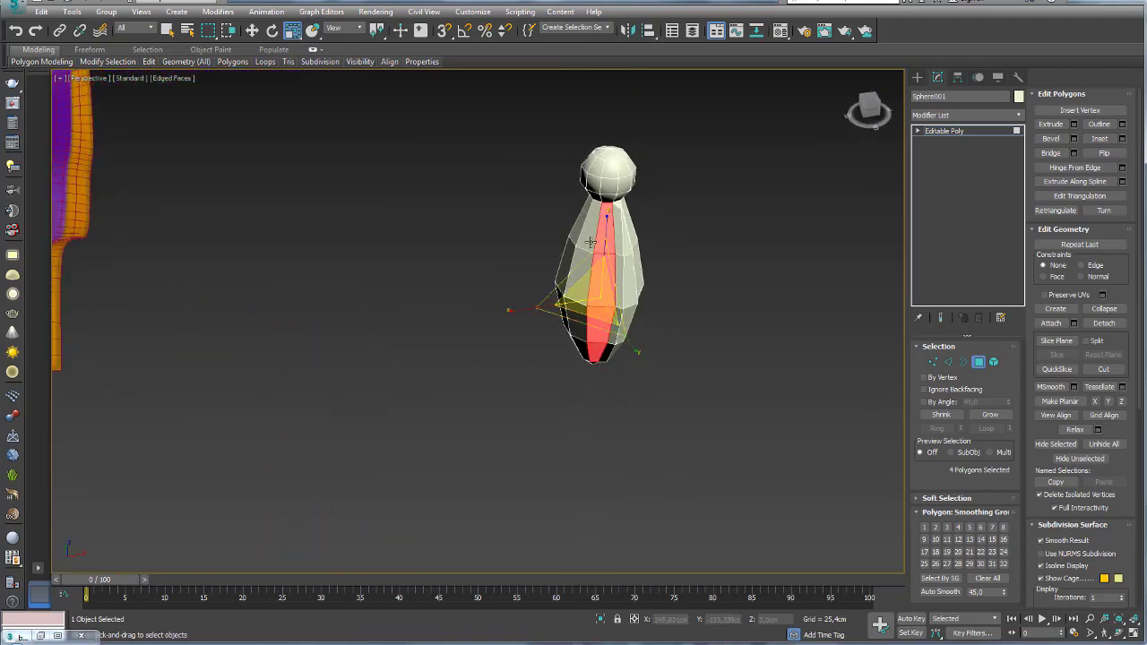
pyautogui.keyDown('alt'); pyautogui.click(580, 293); pyautogui.keyUp('alt')
pyautogui.keyDown('ctrl'); pyautogui.click(574, 328); pyautogui.keyUp('ctrl')
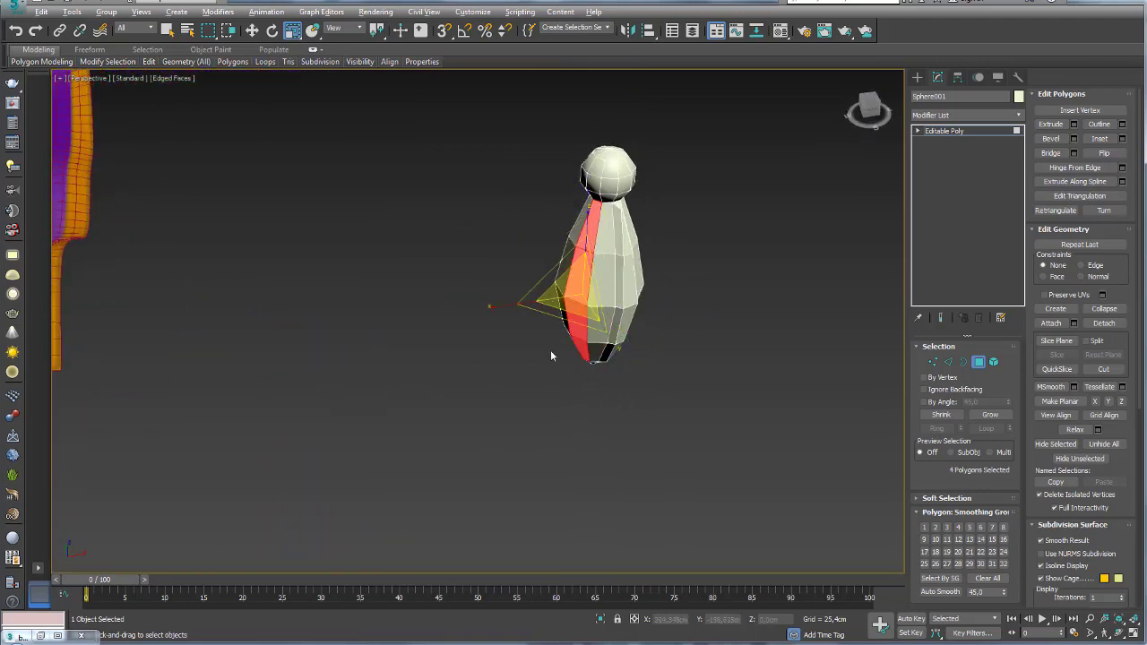
# - Add the remaining front strip polygons, top to bottom, to the selection
pyautogui.keyDown('alt'); pyautogui.moveTo(550, 353); pyautogui.dragTo(632, 283, button='middle'); pyautogui.keyUp('alt')
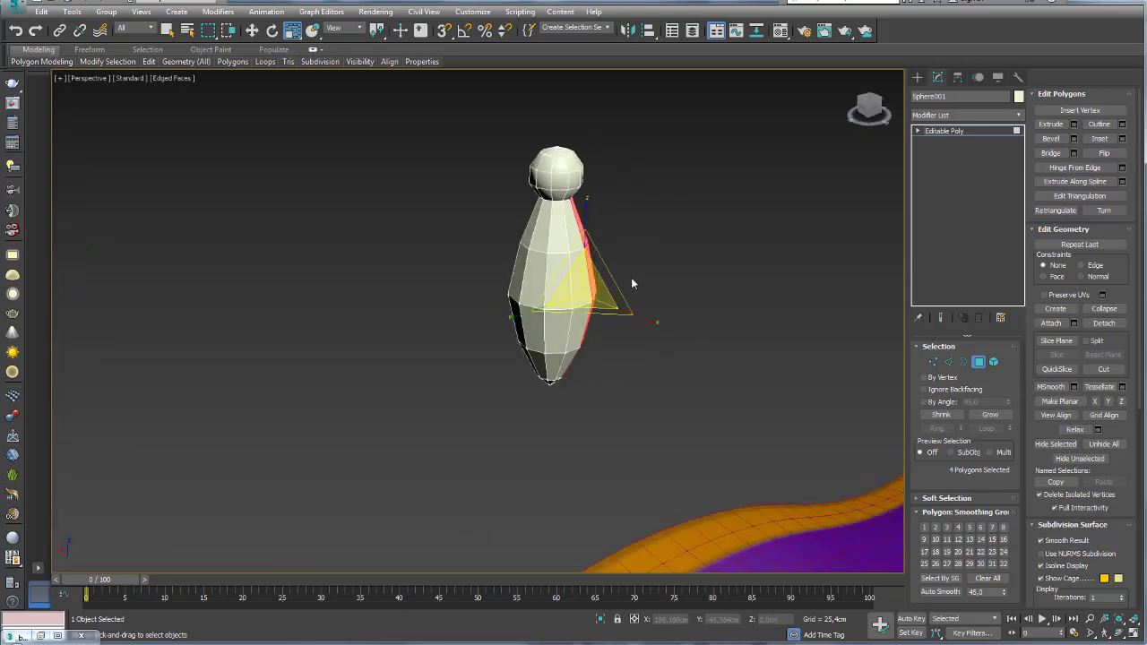
pyautogui.keyDown('ctrl'); pyautogui.click(552, 269); pyautogui.keyUp('ctrl')
pyautogui.keyDown('ctrl'); pyautogui.click(554, 341); pyautogui.keyUp('ctrl')
pyautogui.keyDown('ctrl'); pyautogui.click(554, 364); pyautogui.keyUp('ctrl')
pyautogui.moveTo(554, 364)
pyautogui.keyDown('alt'); pyautogui.mouseDown(button='middle')
pyautogui.moveTo(580, 258)
pyautogui.moveTo(555, 358)
pyautogui.mouseUp(button='middle'); pyautogui.keyUp('alt')
pyautogui.keyDown('ctrl'); pyautogui.click(554, 373); pyautogui.keyUp('ctrl')
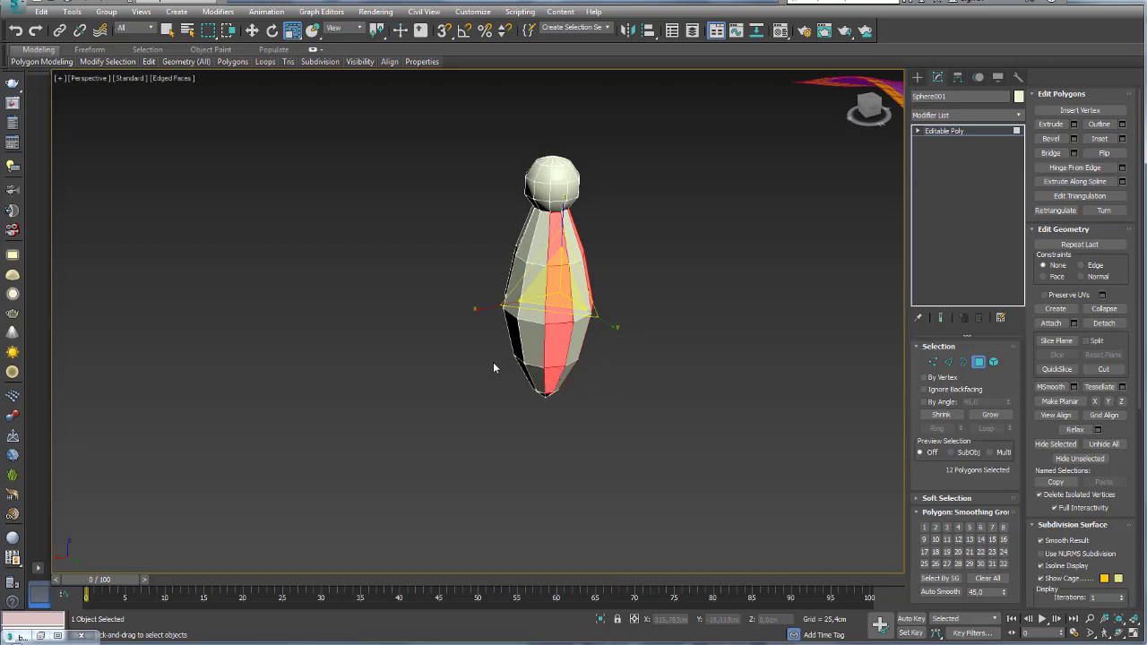
pyautogui.scroll(3, 493, 367)
pyautogui.keyDown('ctrl'); pyautogui.click(574, 161); pyautogui.keyUp('ctrl')
pyautogui.keyDown('ctrl'); pyautogui.click(561, 251); pyautogui.keyUp('ctrl')
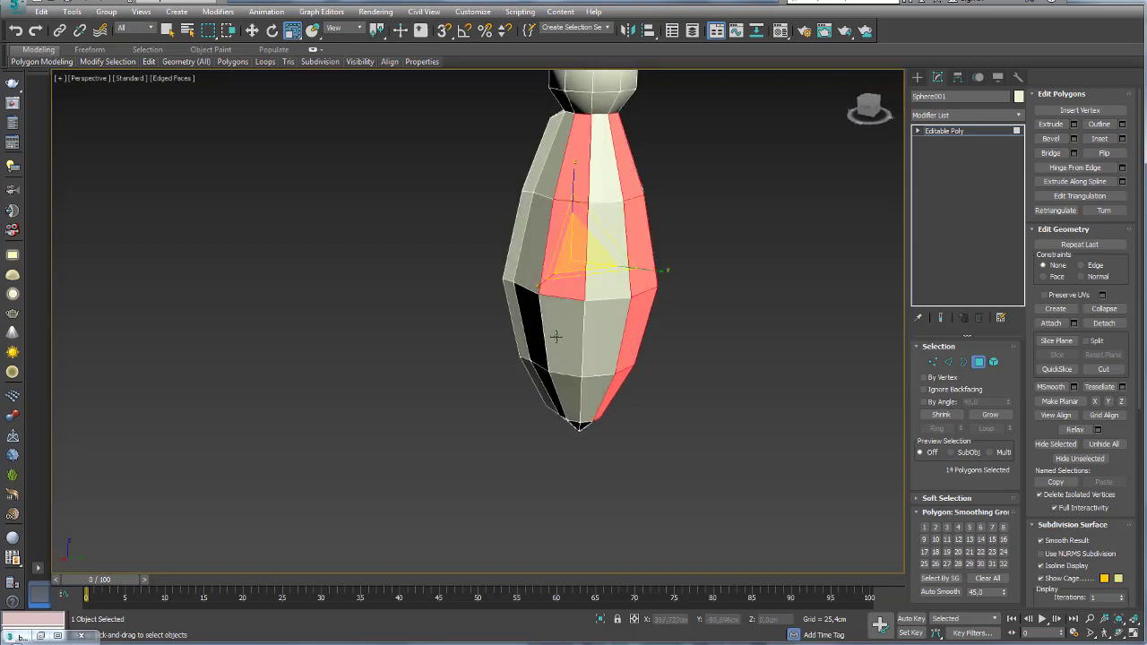
pyautogui.keyDown('ctrl'); pyautogui.click(565, 395); pyautogui.keyUp('ctrl')
# - Bevel the selected strips into raised ribs and switch to Element selection
pyautogui.click(1075, 139)
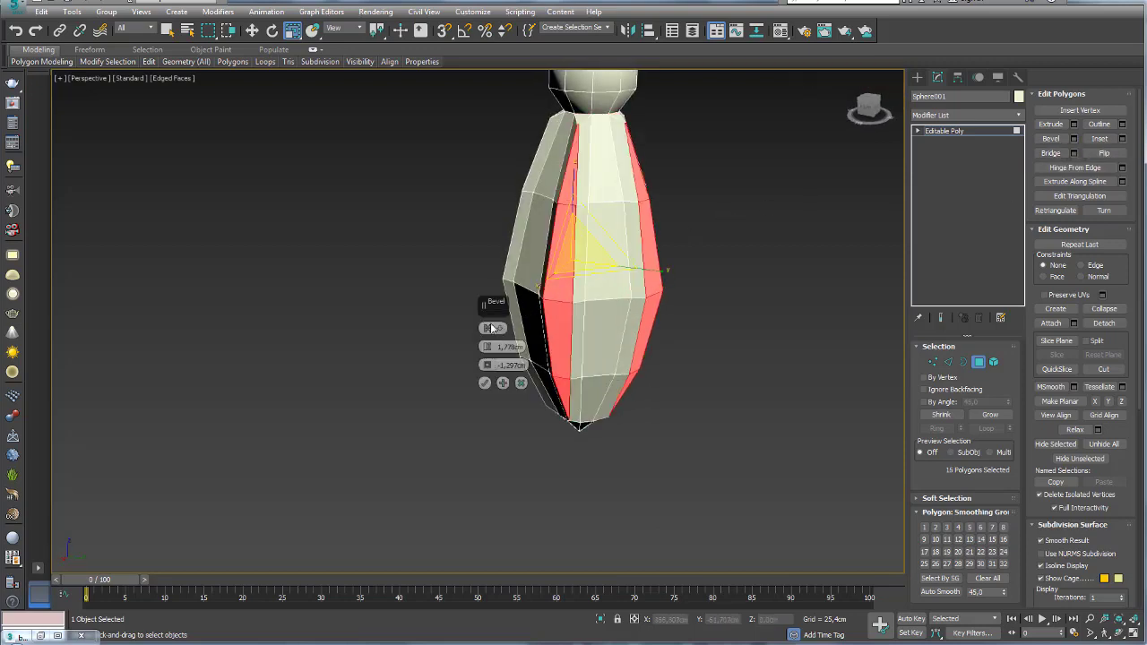
pyautogui.moveTo(652, 334)
pyautogui.keyDown('alt'); pyautogui.mouseDown(button='middle')
pyautogui.moveTo(690, 374)
pyautogui.moveTo(1031, 148)
pyautogui.mouseUp(button='middle'); pyautogui.keyUp('alt')
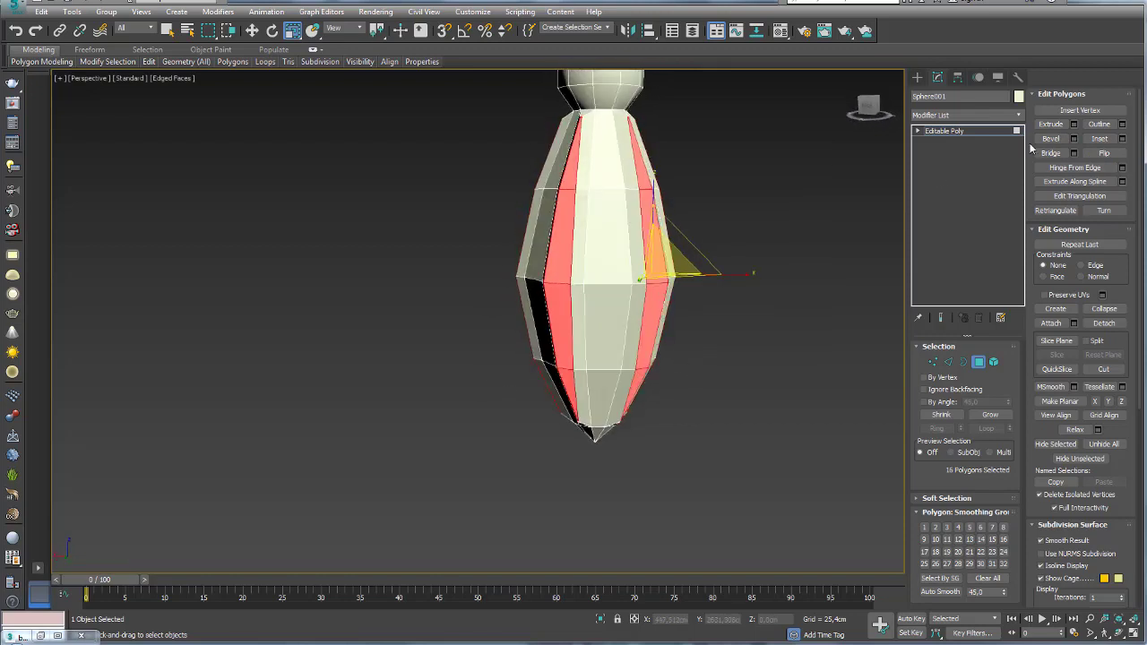
pyautogui.click(993, 362)
pyautogui.scroll(-3, 747, 329)
# - Select the whole tassel, Auto Smooth it into smoothing group 1, and exit sub-object mode
pyautogui.click(654, 260)
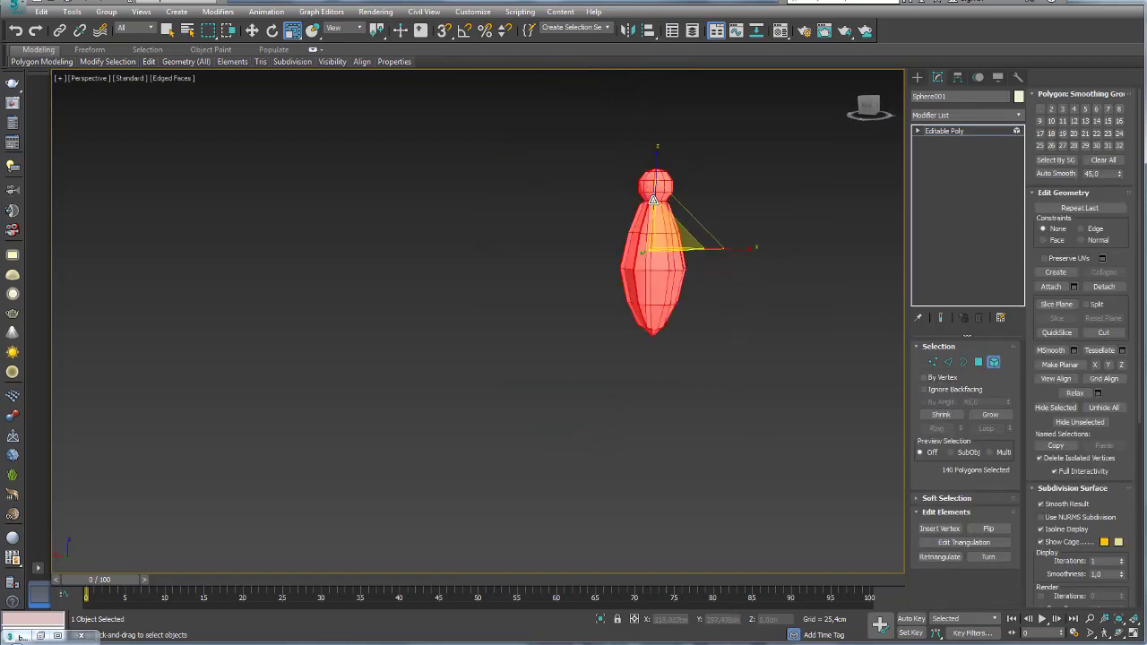
pyautogui.scroll(2, 774, 277)
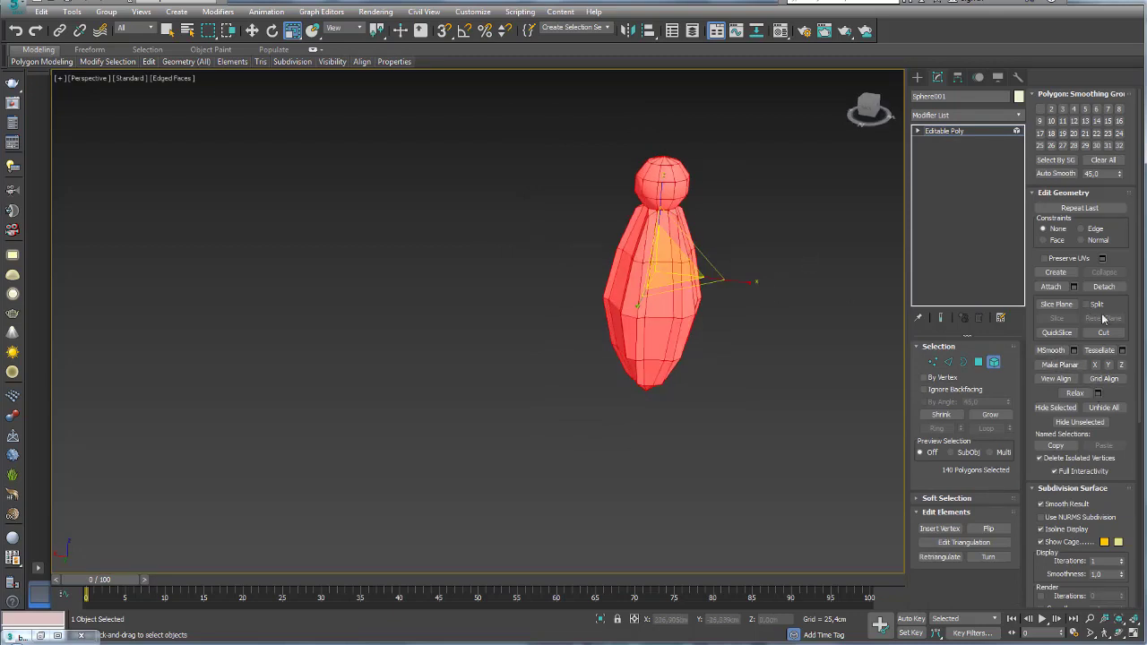
pyautogui.moveTo(1131, 410); pyautogui.dragTo(1129, 316)
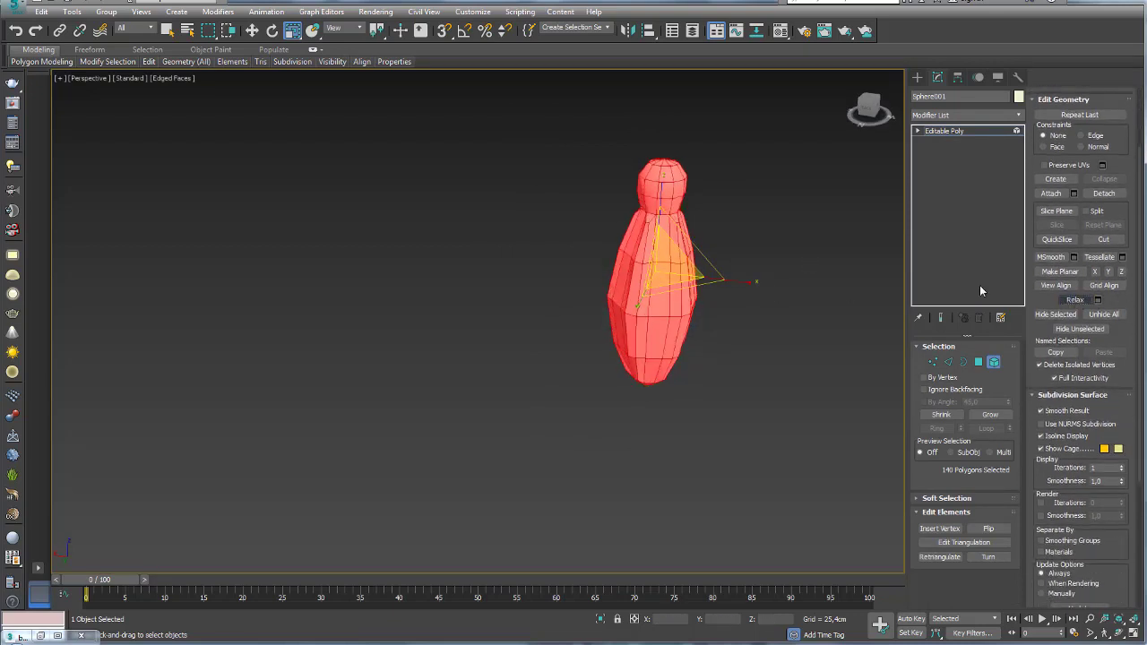
pyautogui.keyDown('alt'); pyautogui.moveTo(776, 271); pyautogui.dragTo(927, 306, button='middle'); pyautogui.keyUp('alt')
pyautogui.click(979, 361)
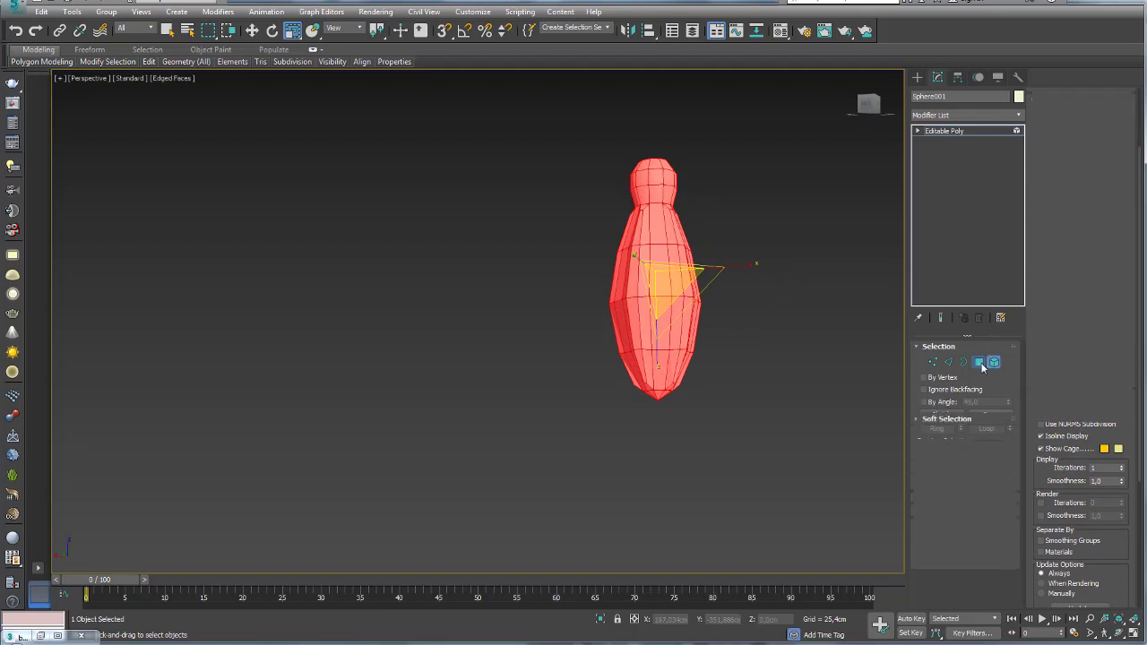
pyautogui.moveTo(1126, 394); pyautogui.dragTo(1120, 89)
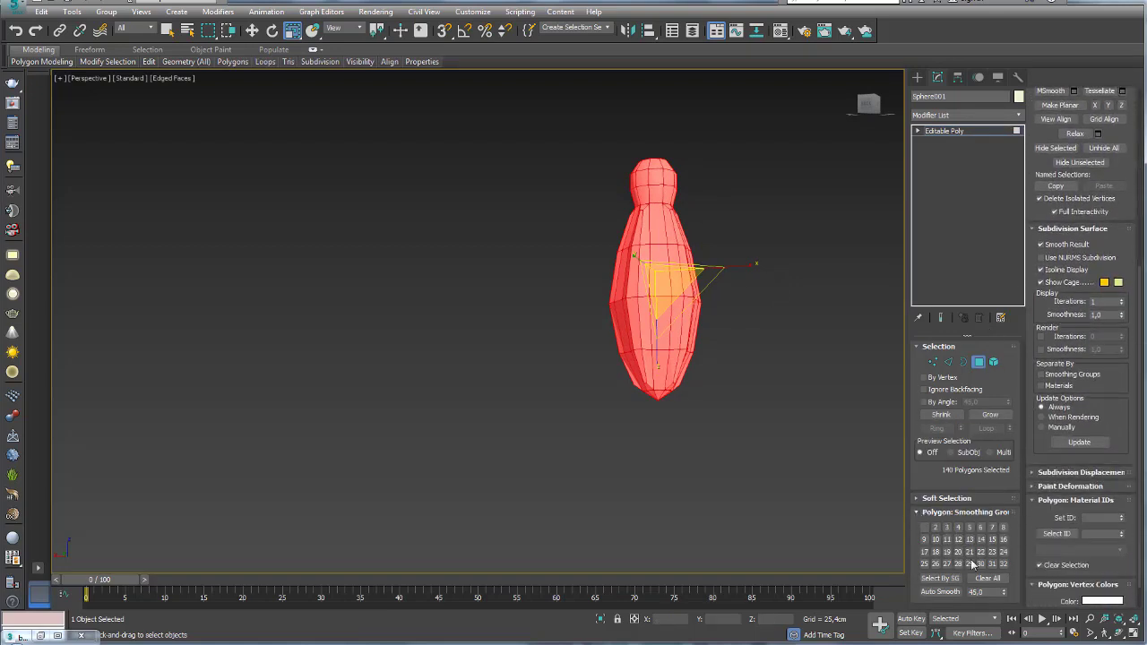
pyautogui.click(941, 592)
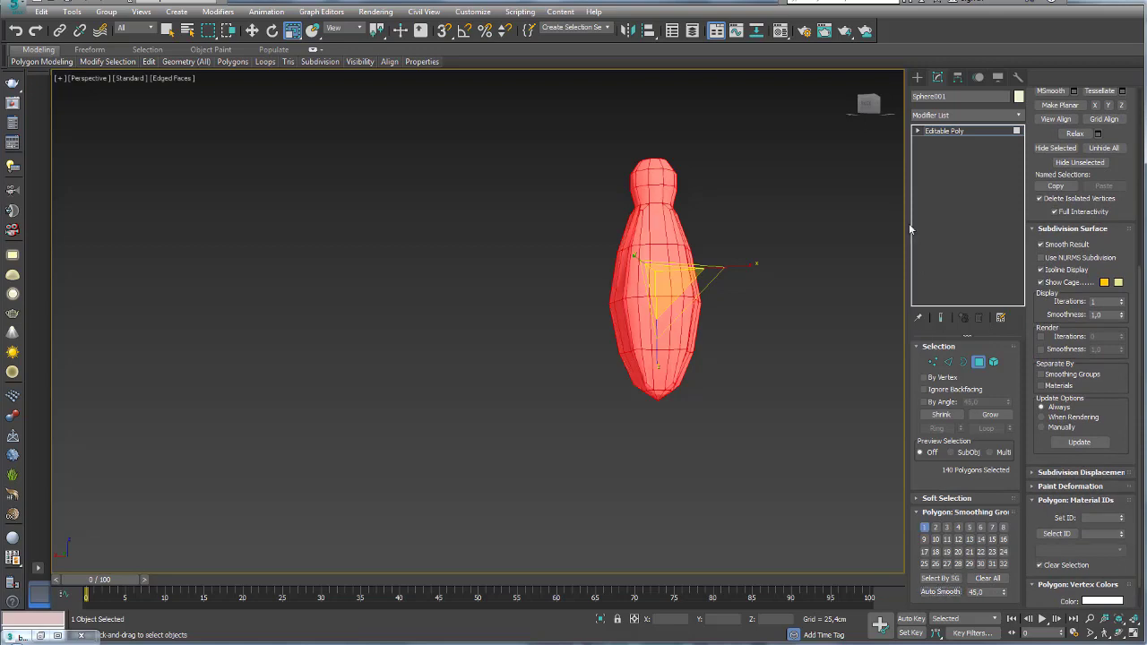
pyautogui.click(949, 133)
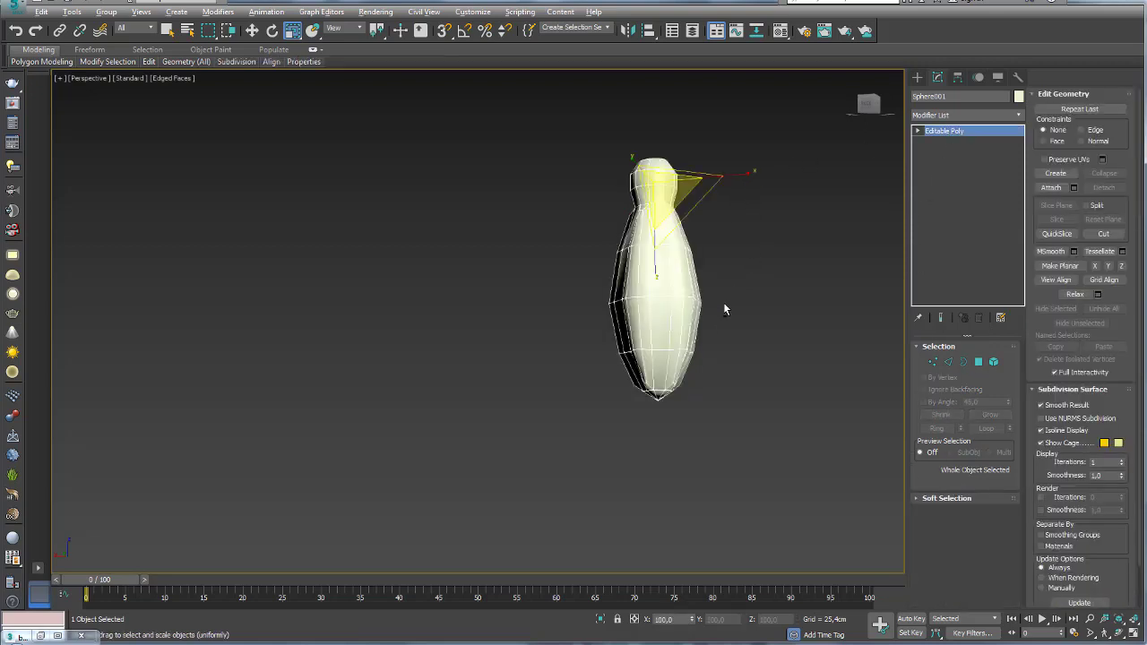
pyautogui.moveTo(725, 310)
pyautogui.keyDown('alt'); pyautogui.mouseDown(button='middle')
pyautogui.moveTo(717, 338)
pyautogui.moveTo(668, 338)
pyautogui.mouseUp(button='middle'); pyautogui.keyUp('alt')
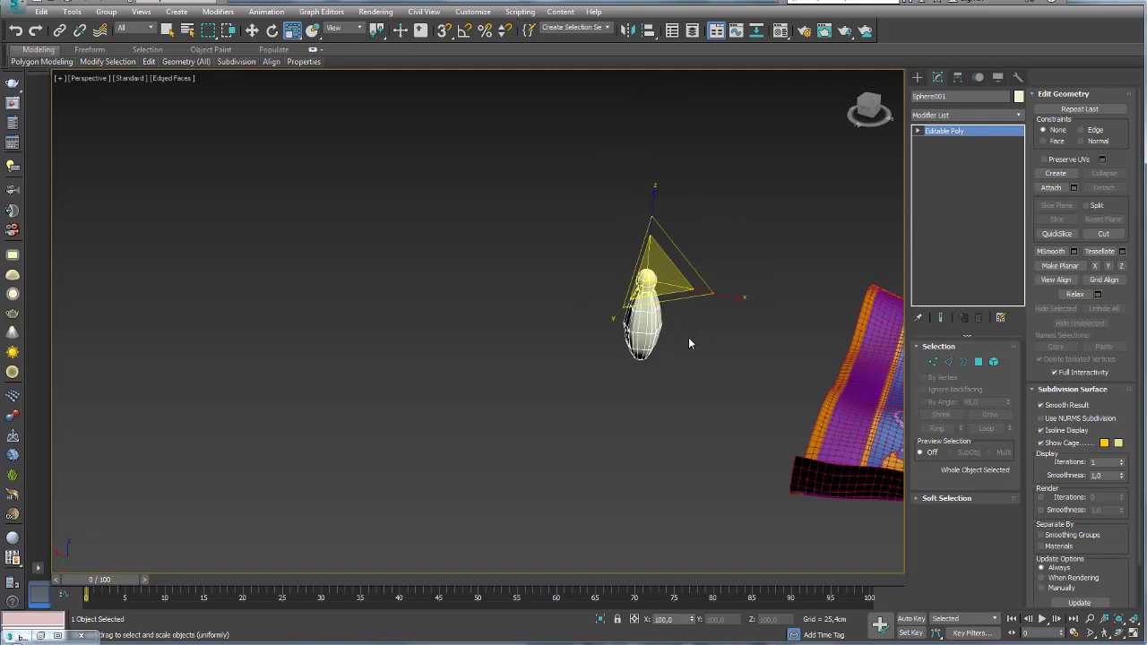
# - In the top view, turn off the carpet's Taper and Bend modifiers so it lies flat
pyautogui.press('t')
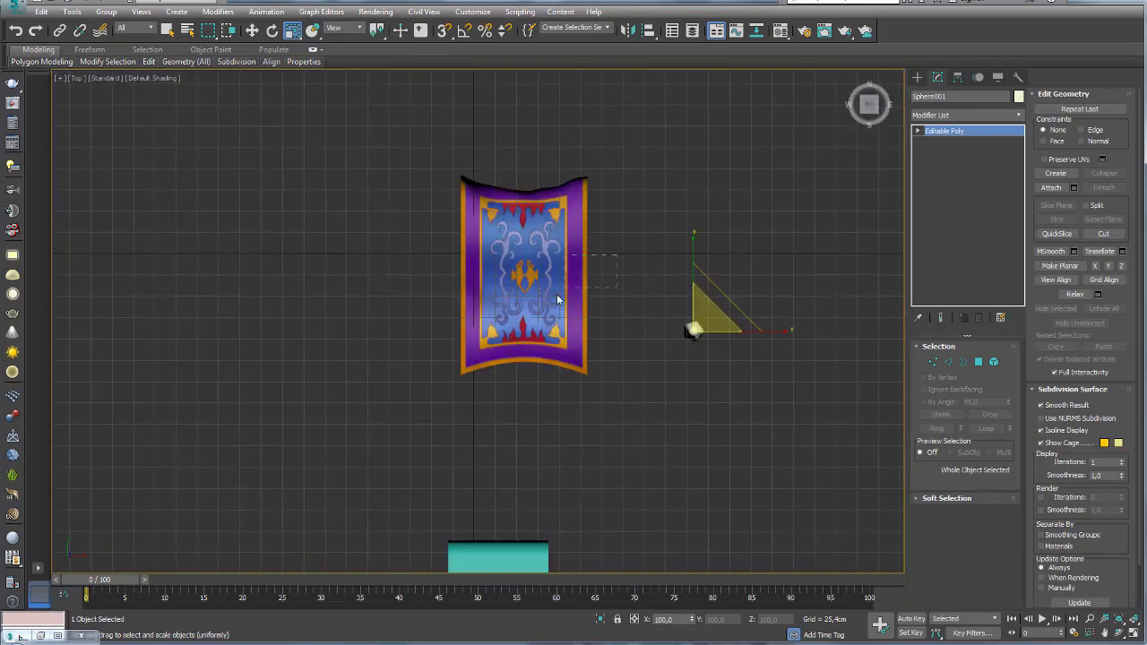
pyautogui.click(560, 300)
pyautogui.click(919, 131)
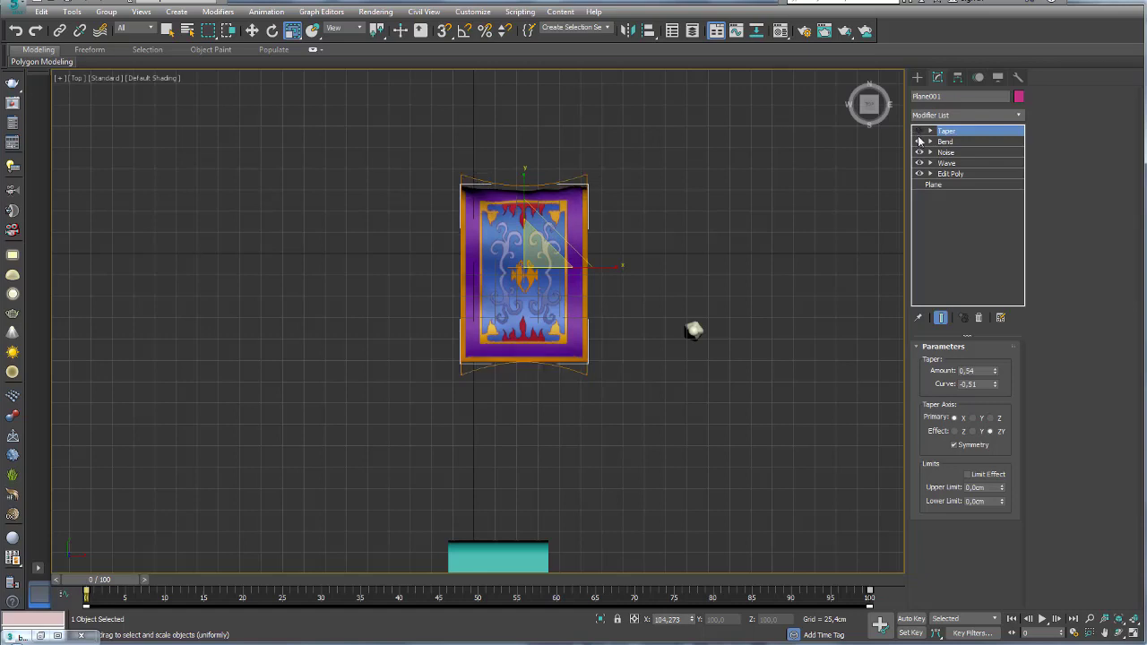
pyautogui.click(919, 142)
pyautogui.click(953, 174)
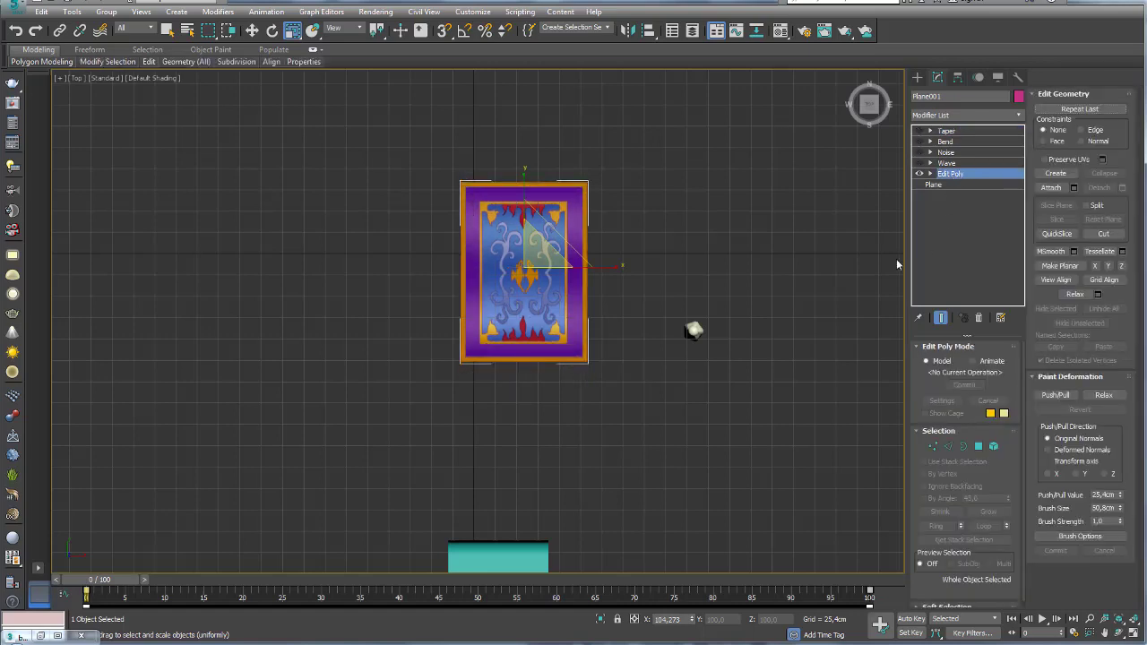
# - Rotate the tassel -90° on X with Angle Snap and move it beside the carpet's lower-left corner
pyautogui.click(694, 330)
pyautogui.press('e')
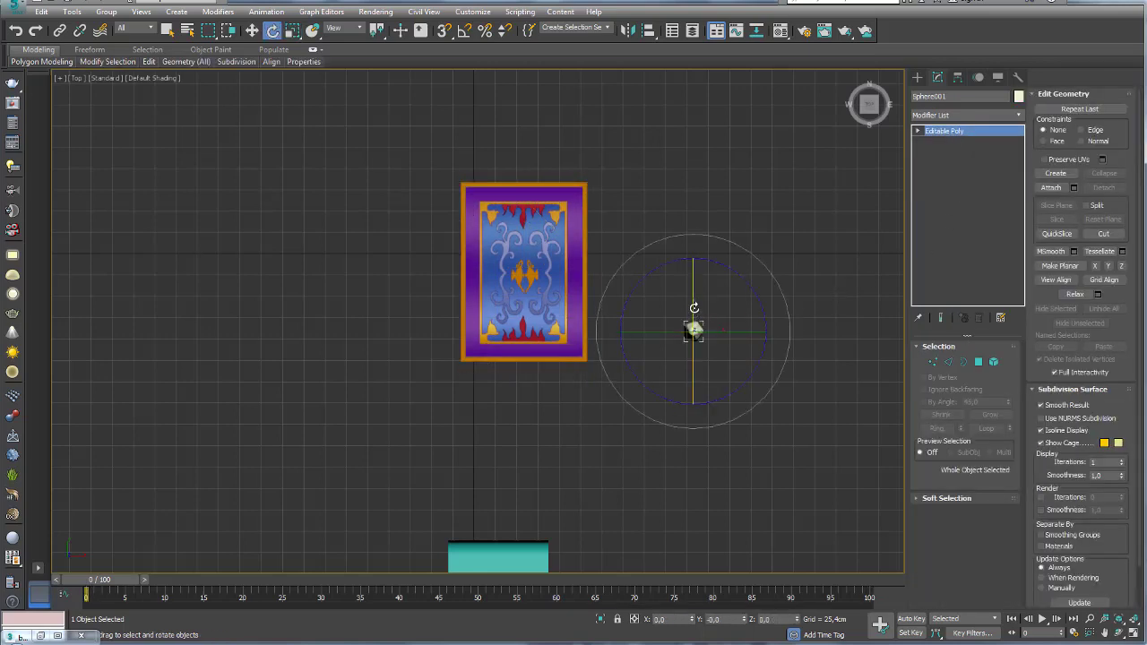
pyautogui.moveTo(692, 332); pyautogui.dragTo(706, 197)
pyautogui.moveTo(696, 293); pyautogui.dragTo(698, 238)
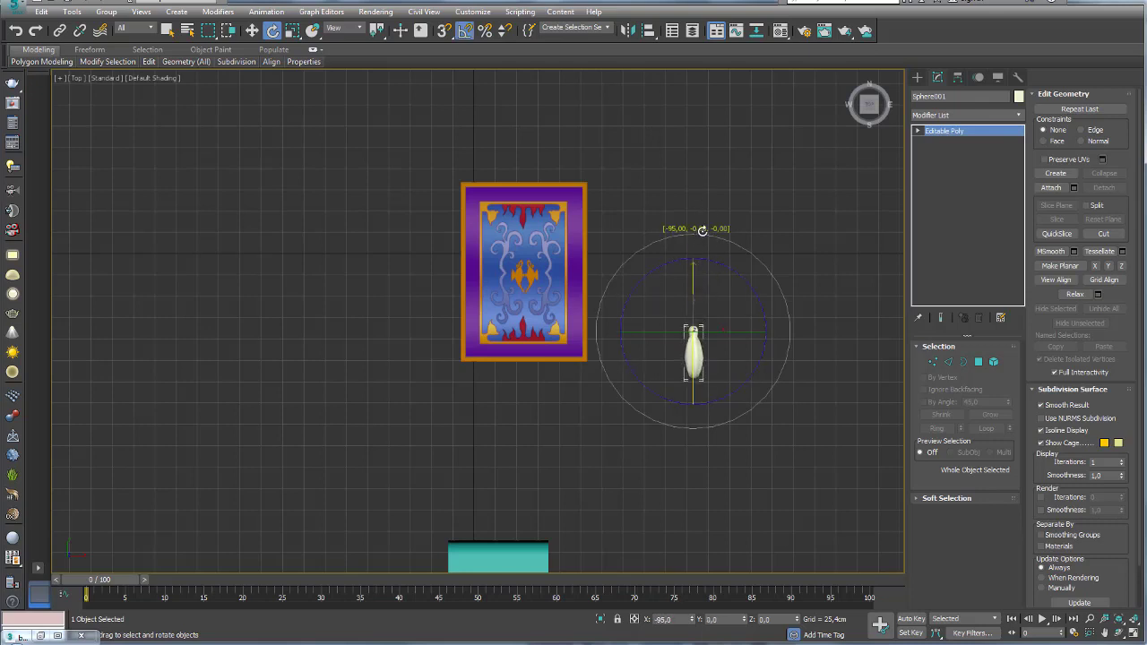
pyautogui.click(465, 34)
pyautogui.moveTo(715, 335); pyautogui.dragTo(711, 247, button='middle')
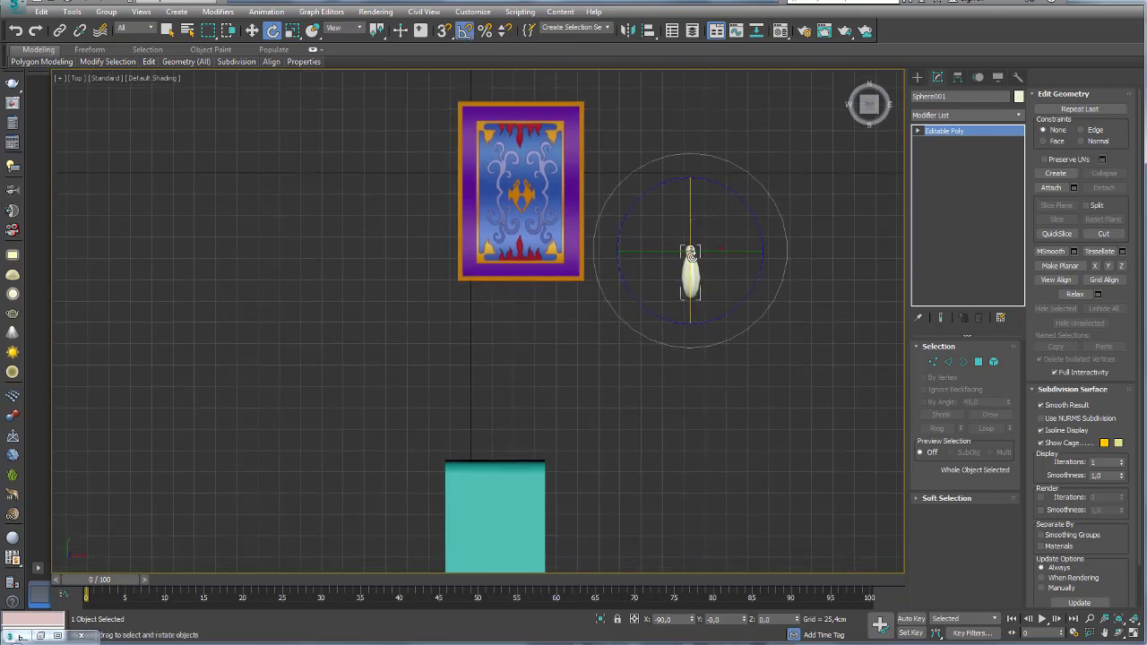
pyautogui.press('w')
pyautogui.moveTo(687, 226); pyautogui.dragTo(454, 258)
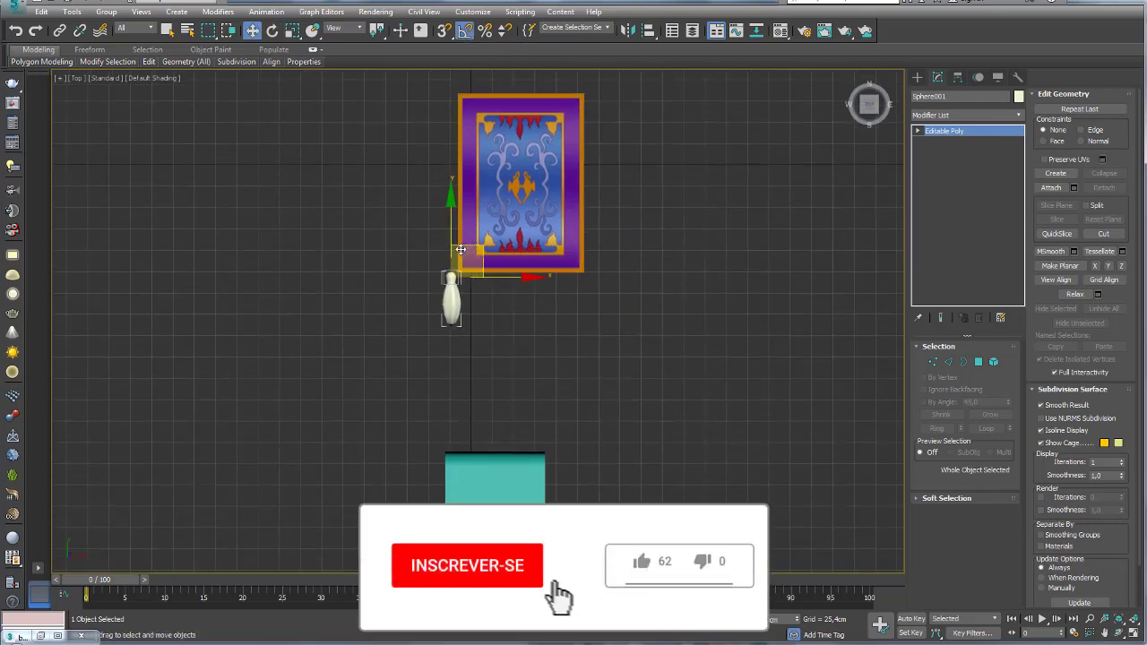
# - In Vertex mode, pull the tassel's bottom vertex down into a pointed tip
pyautogui.scroll(3, 439, 287)
pyautogui.scroll(3, 439, 287)
pyautogui.click(933, 361)
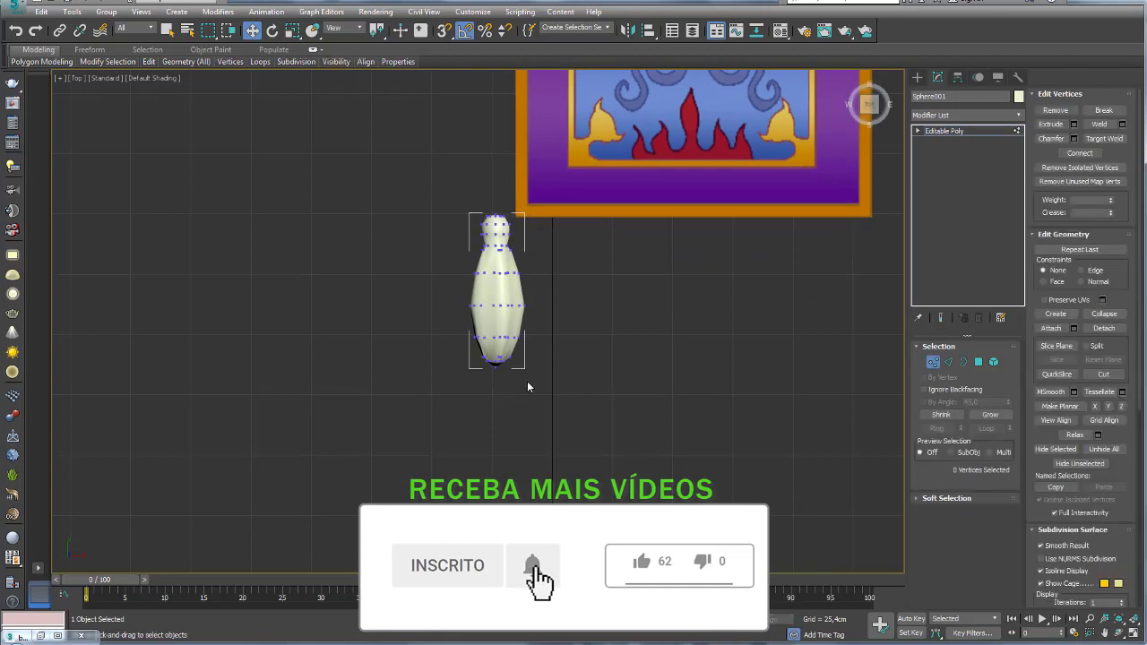
pyautogui.click(492, 366)
pyautogui.moveTo(499, 337); pyautogui.dragTo(499, 358)
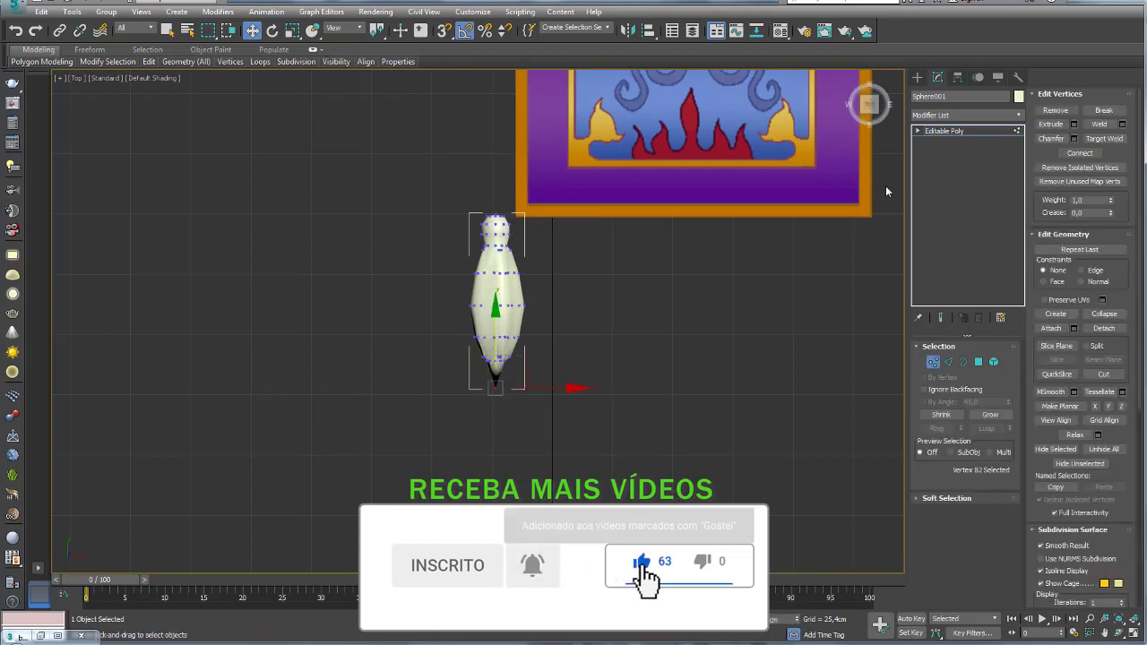
pyautogui.press('1')
# - Scale the tassel down to about 53% and nudge it toward the carpet corner
pyautogui.moveTo(567, 184); pyautogui.dragTo(557, 263, button='middle')
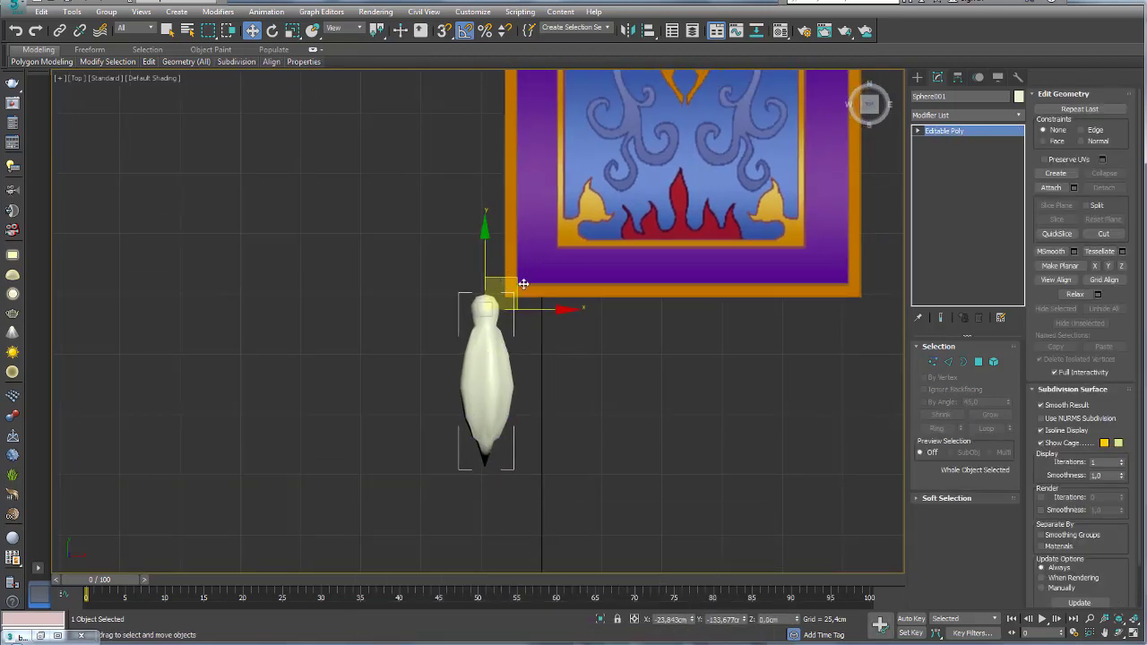
pyautogui.press('r')
pyautogui.moveTo(520, 300); pyautogui.dragTo(529, 362)
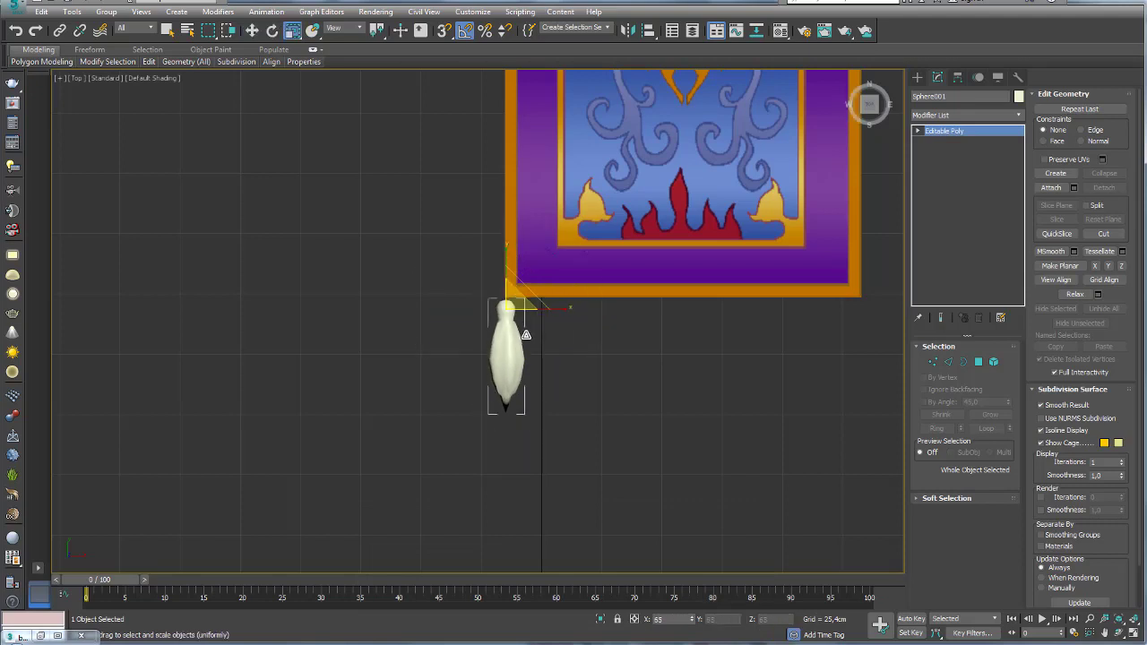
pyautogui.press('w')
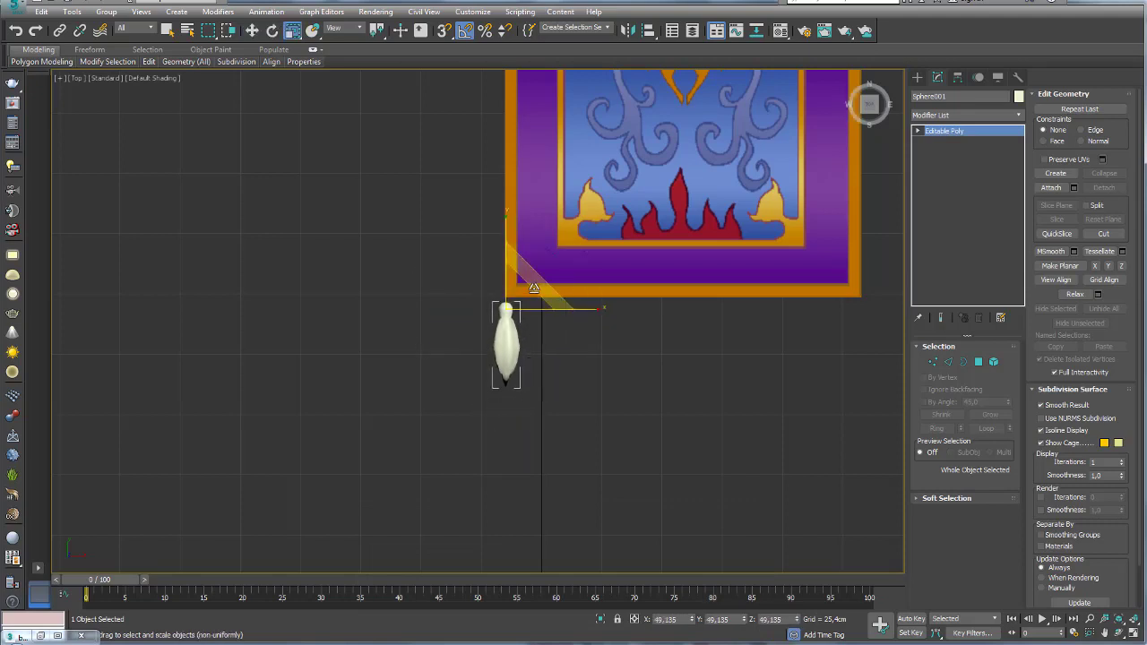
pyautogui.moveTo(531, 278)
pyautogui.mouseDown()
pyautogui.moveTo(562, 262)
pyautogui.moveTo(546, 253)
pyautogui.mouseUp()
# - Angle the tassel about Z, attach it at the carpet's lower-left corner, and check it in perspective
pyautogui.press('e')
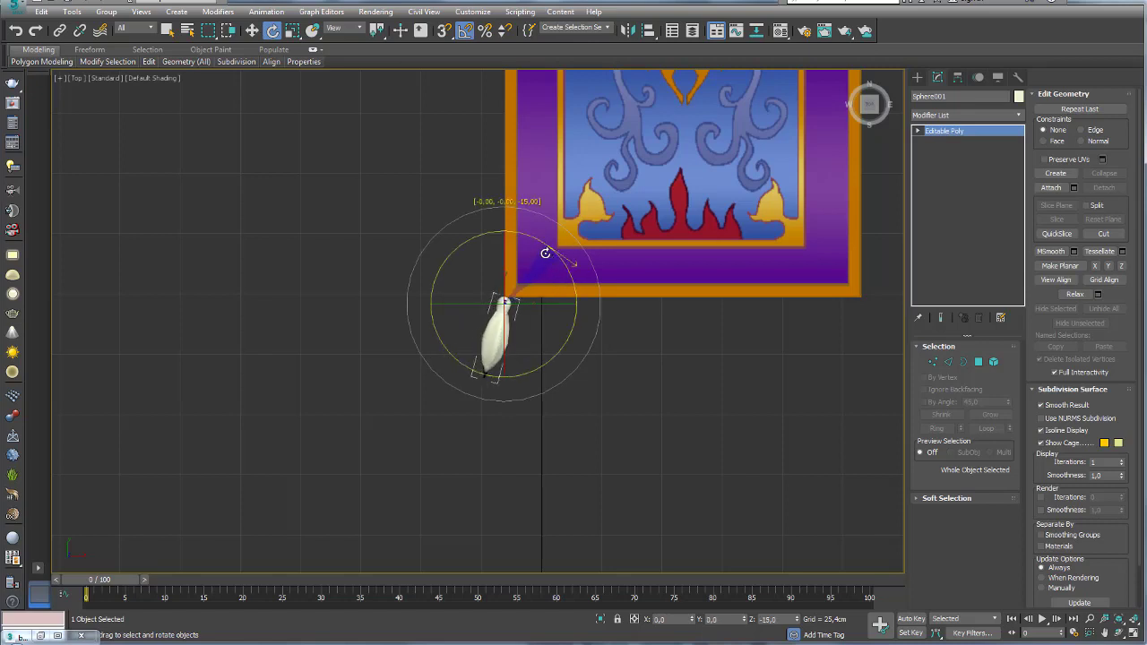
pyautogui.press('w')
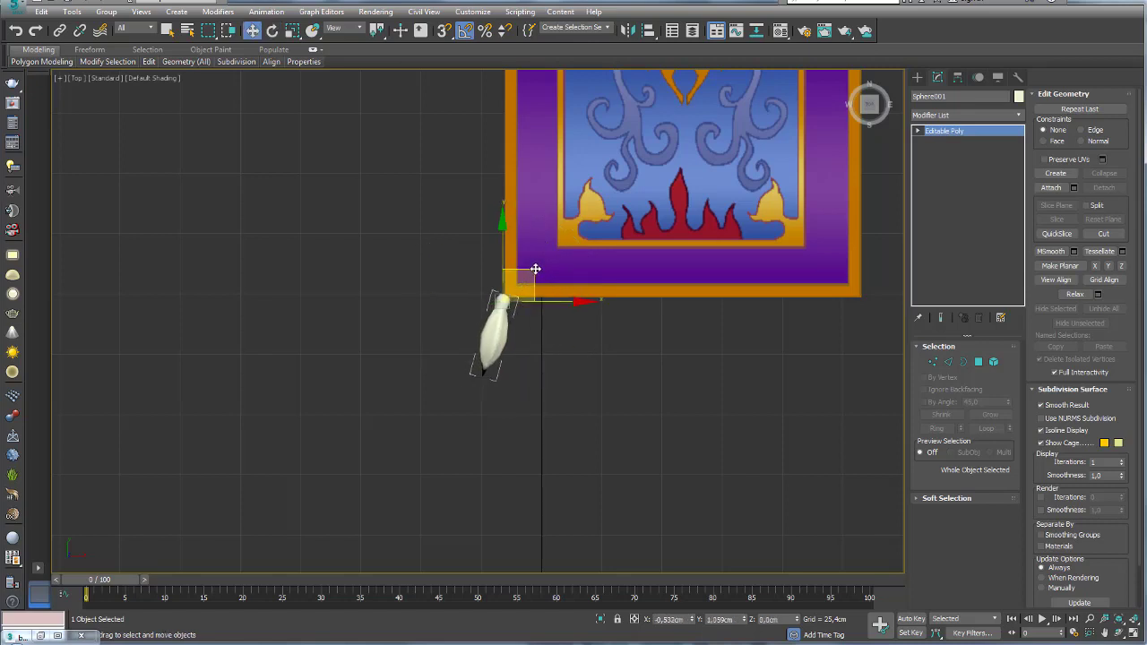
pyautogui.moveTo(536, 270); pyautogui.dragTo(537, 269)
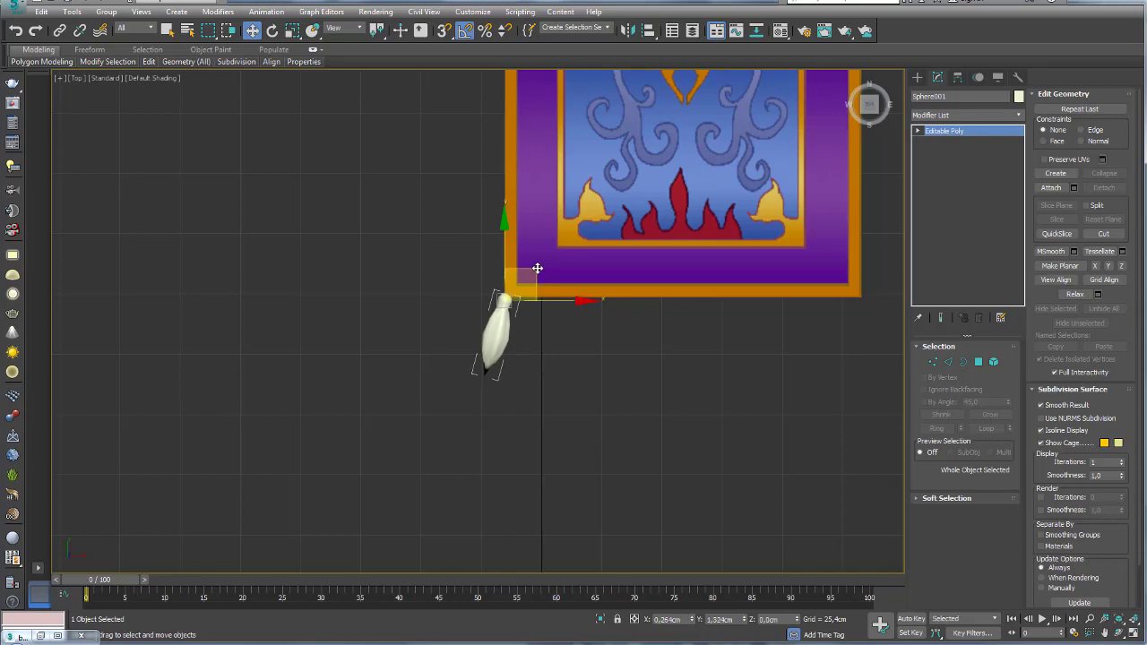
pyautogui.scroll(5, 516, 299)
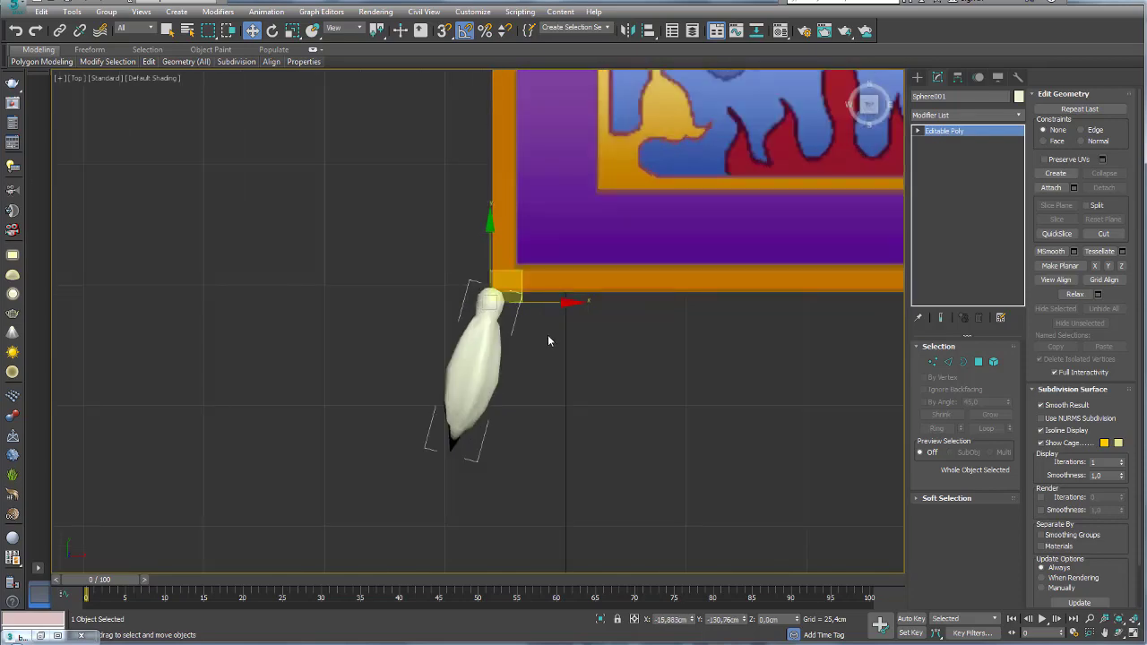
pyautogui.press('p')
pyautogui.press('z')
pyautogui.moveTo(598, 403)
pyautogui.keyDown('alt'); pyautogui.mouseDown(button='middle')
pyautogui.moveTo(646, 395)
pyautogui.moveTo(338, 328)
pyautogui.moveTo(289, 391)
pyautogui.moveTo(238, 289)
pyautogui.mouseUp(button='middle'); pyautogui.keyUp('alt')
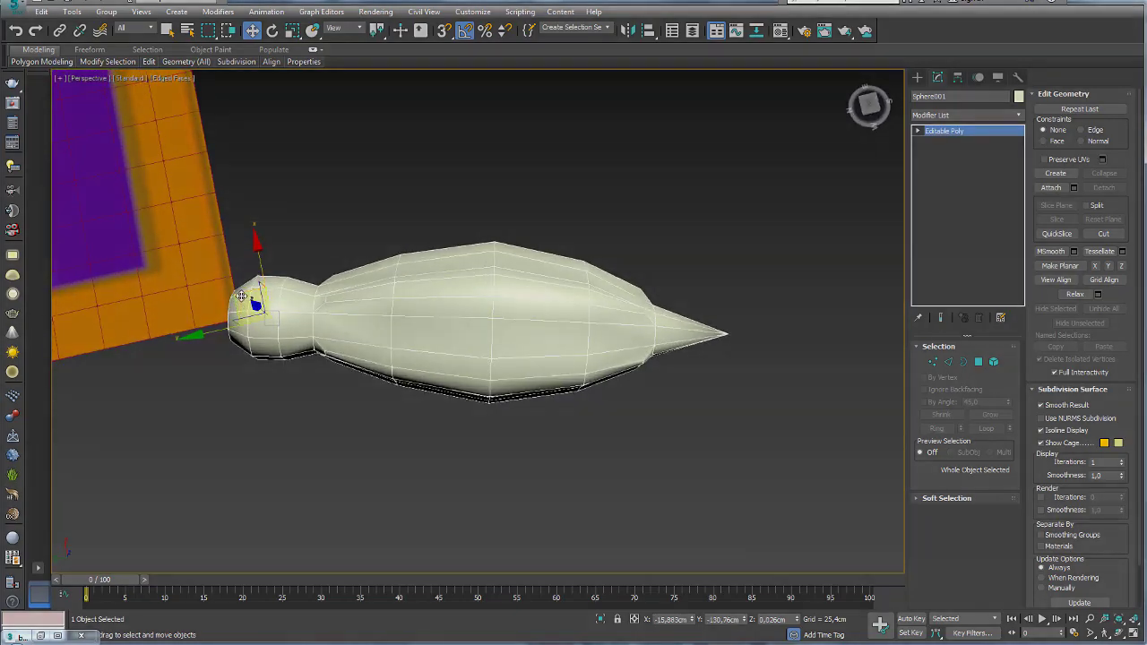